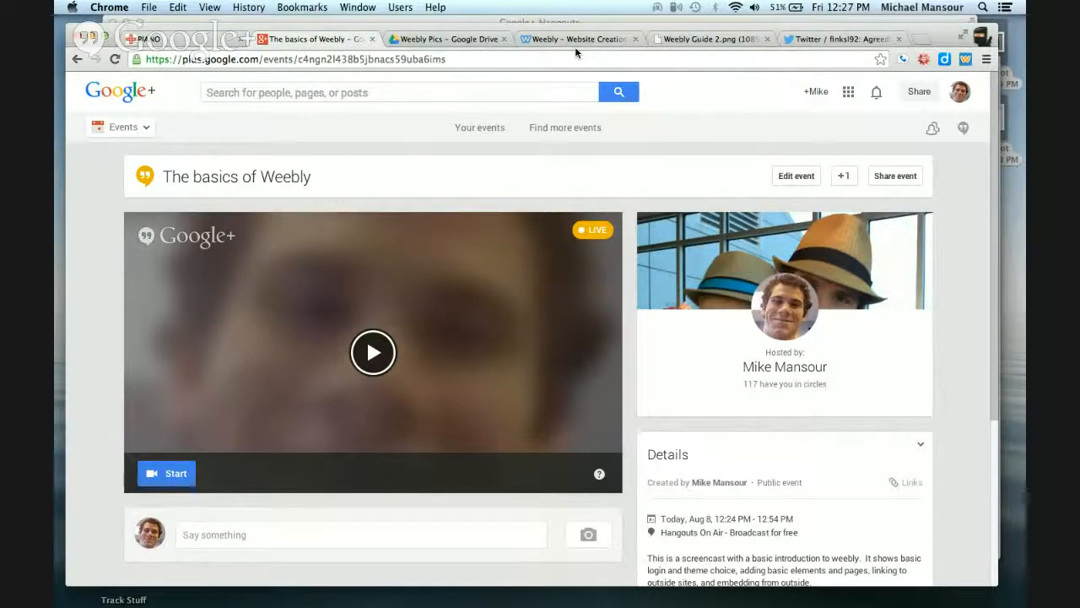
Open the Weebly Pics Drive folder and page through the screenshots of the Weebly sign-up and setup screens
scroll(927, 488, down, 1)
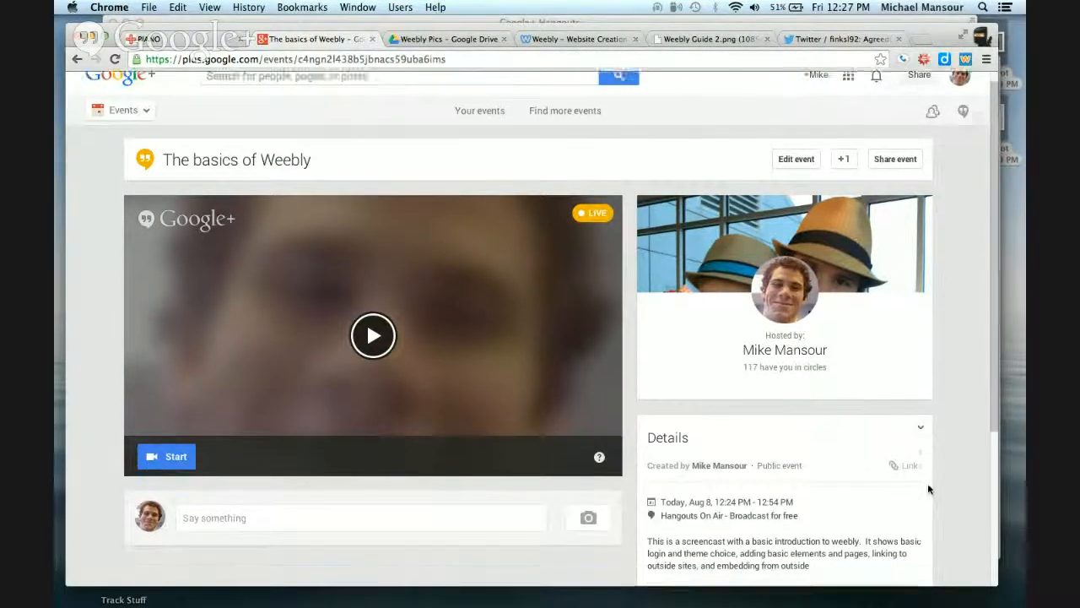
scroll(928, 484, down, 1)
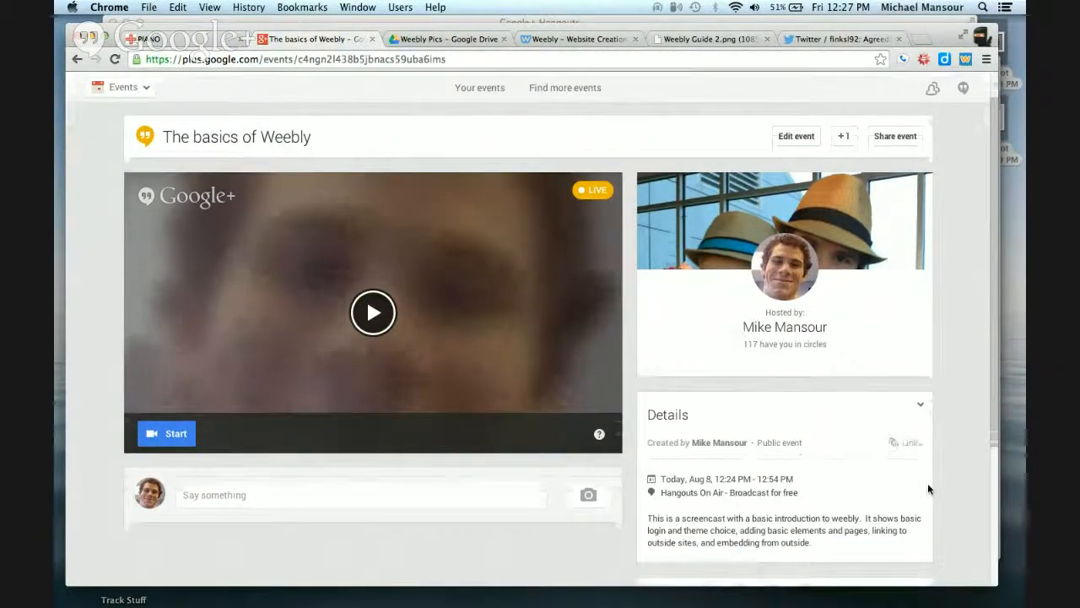
click(445, 41)
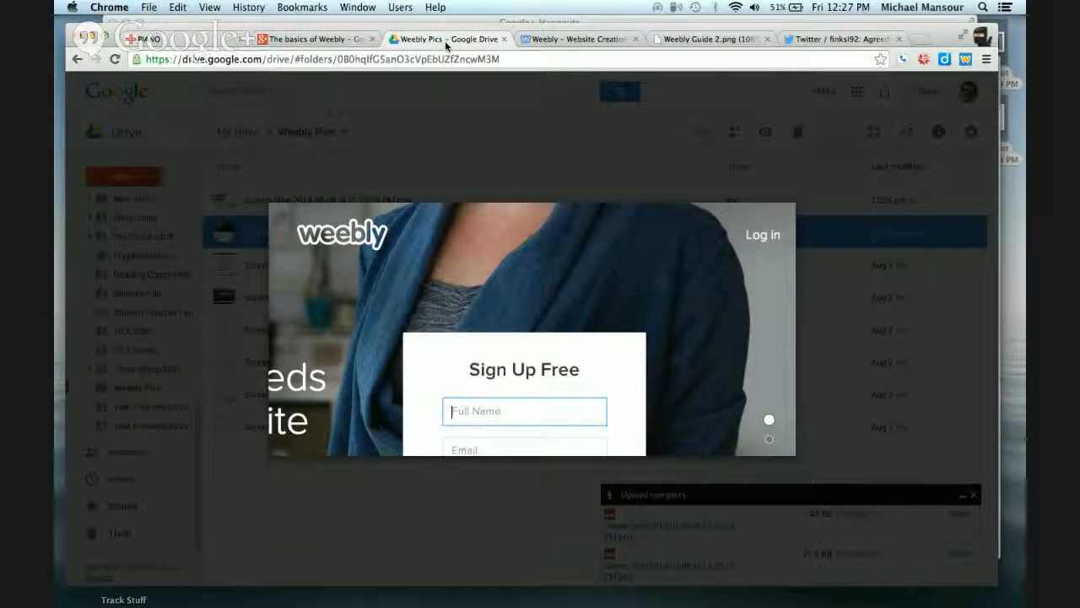
click(762, 238)
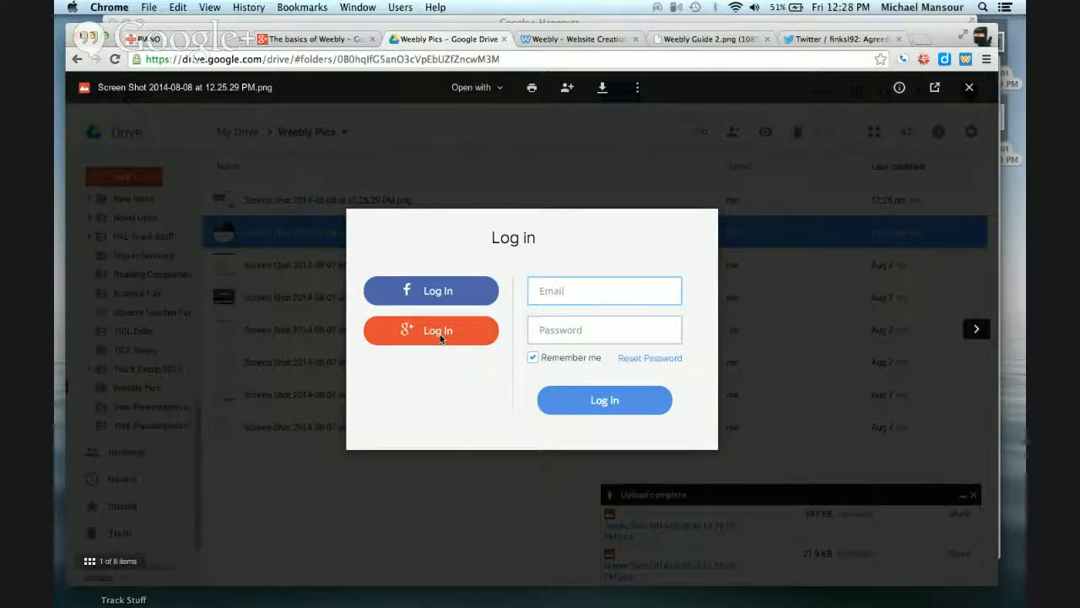
key(Right)
key(Right)
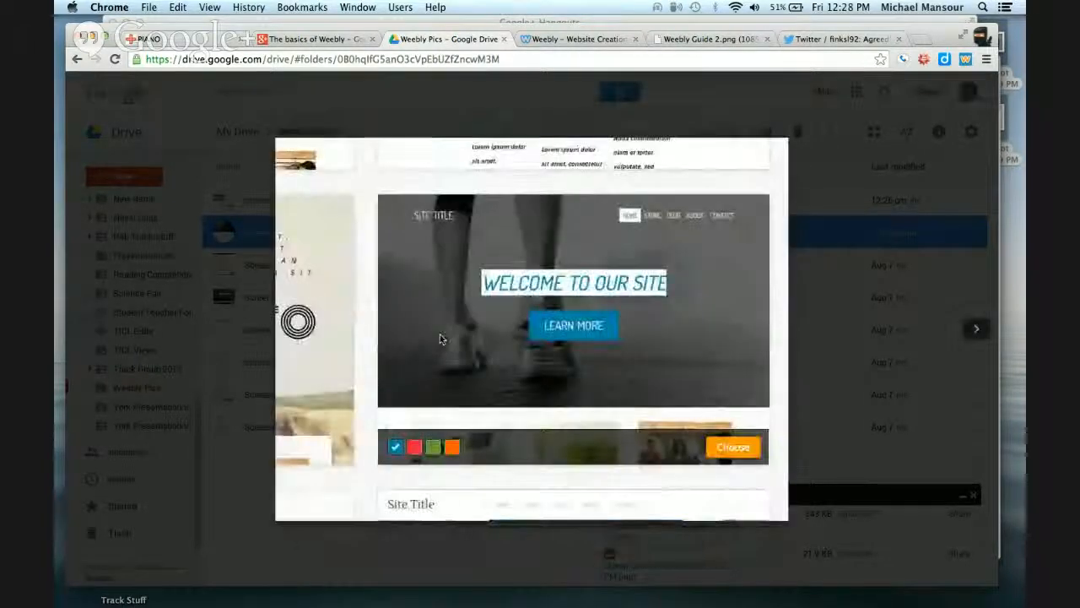
key(Right)
key(Right)
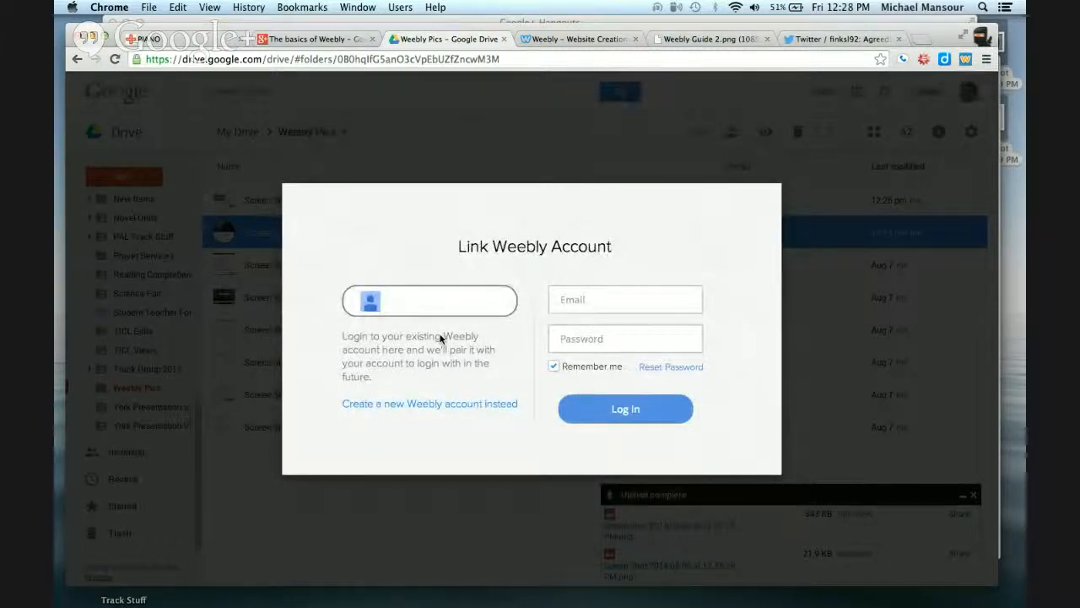
click(445, 404)
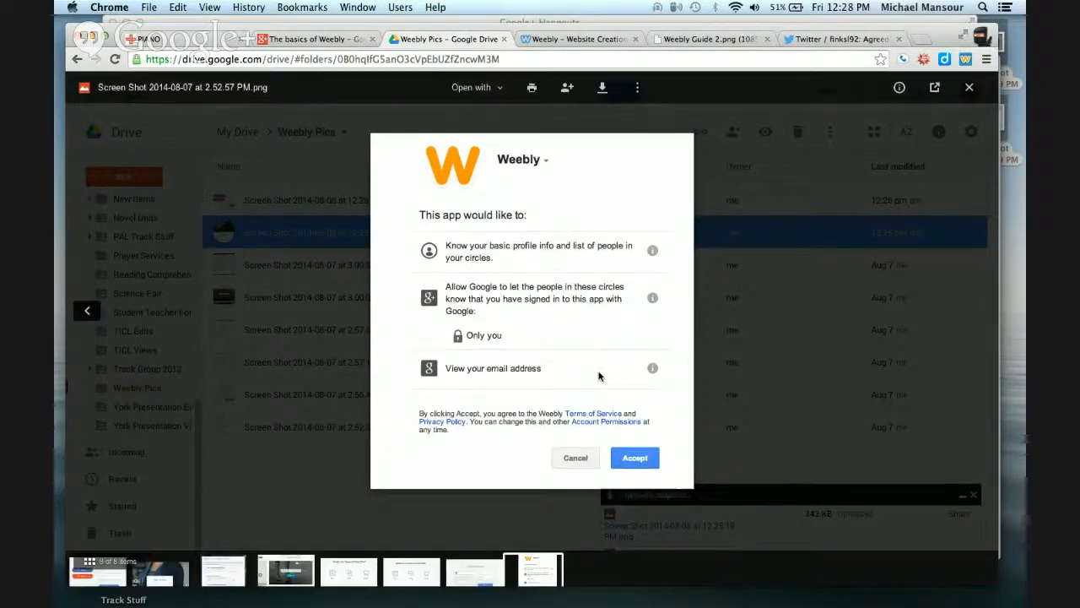
key(Left)
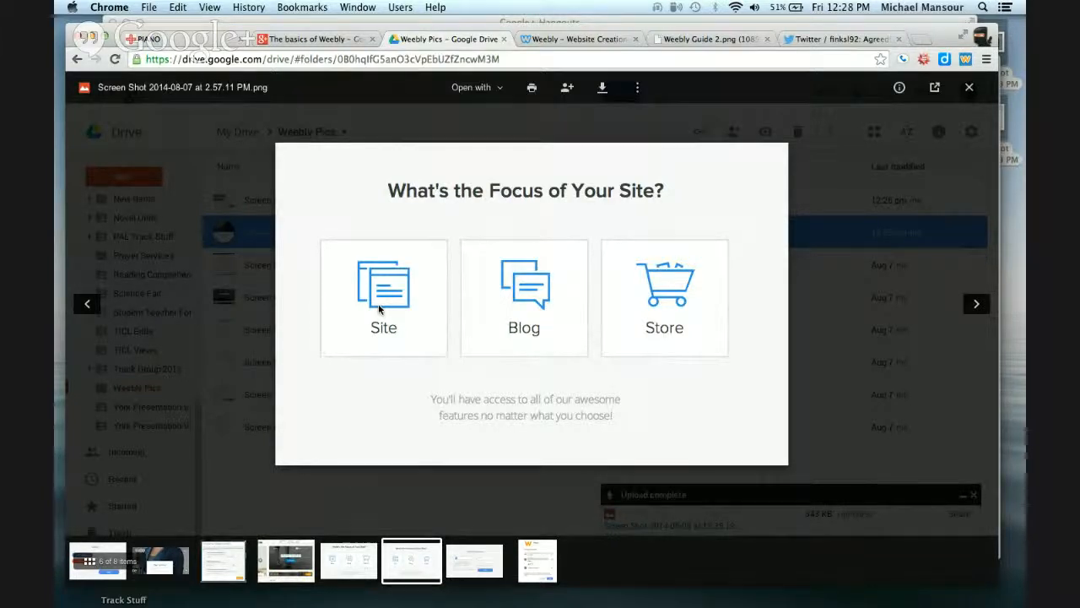
key(Left)
key(Left)
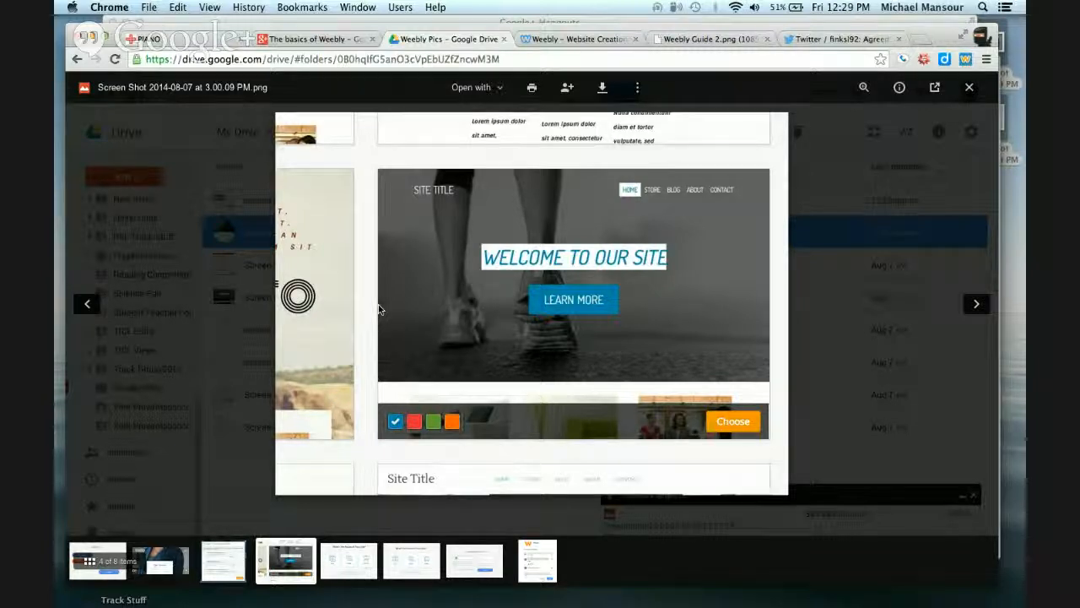
key(Left)
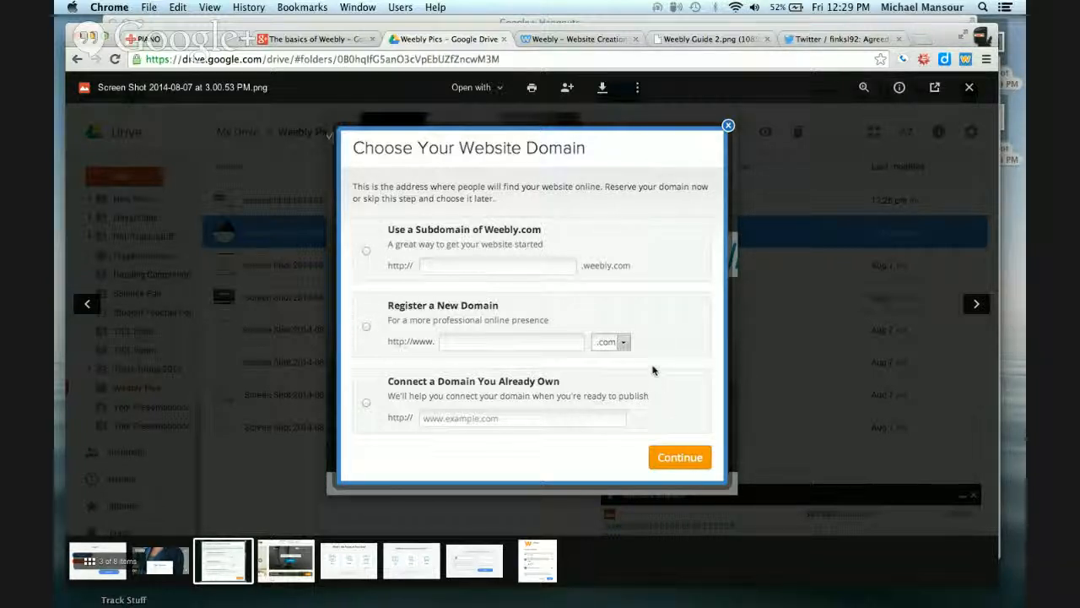
Switch to the Weebly editor and browse the available elements and the theme options without changing anything
click(591, 39)
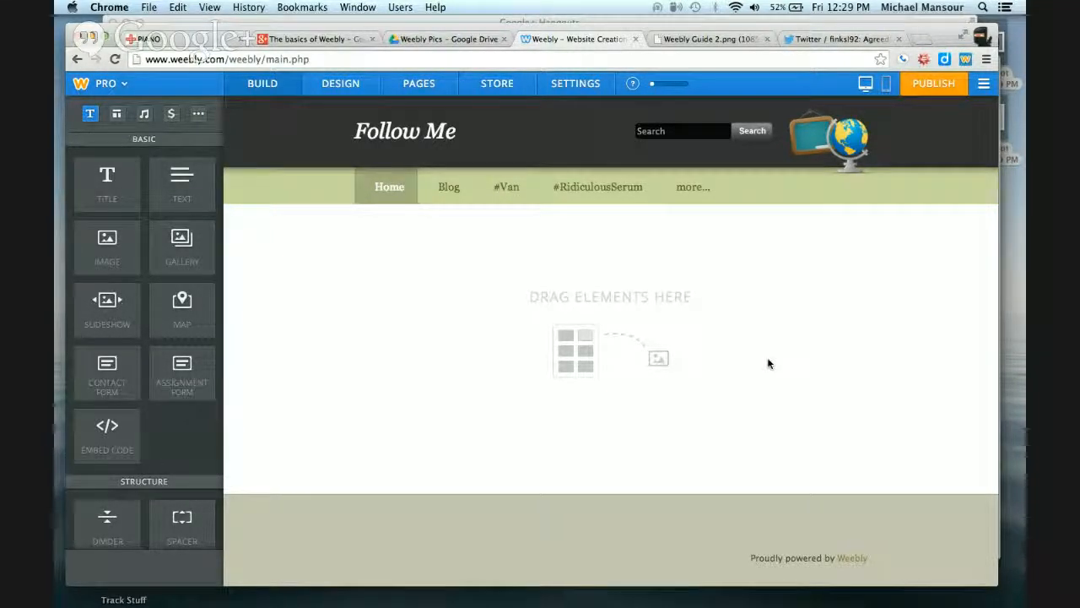
scroll(204, 173, down, 10)
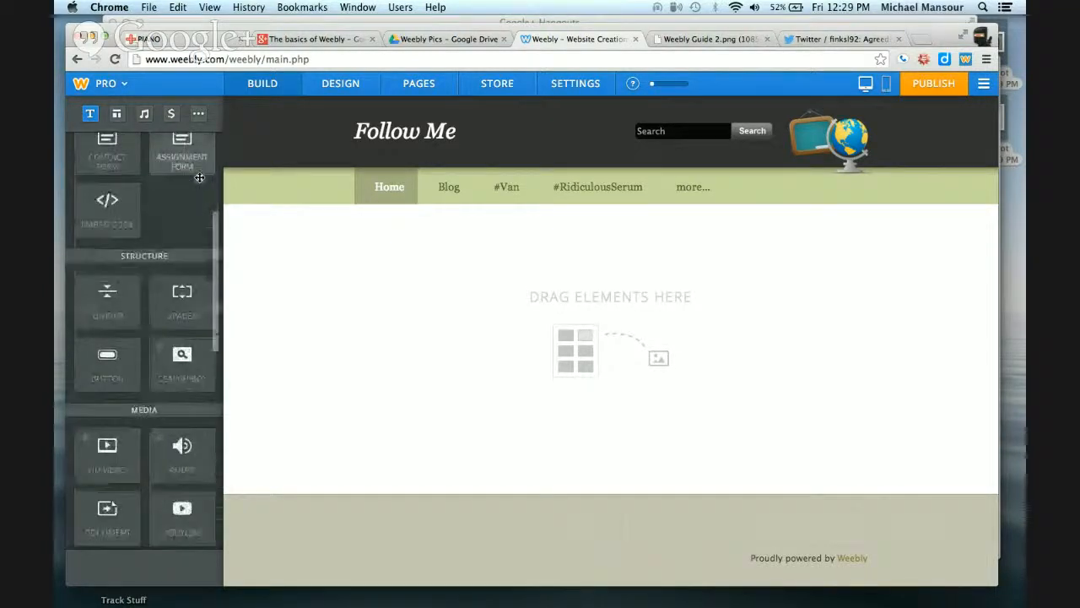
scroll(200, 180, down, 5)
scroll(199, 177, up, 10)
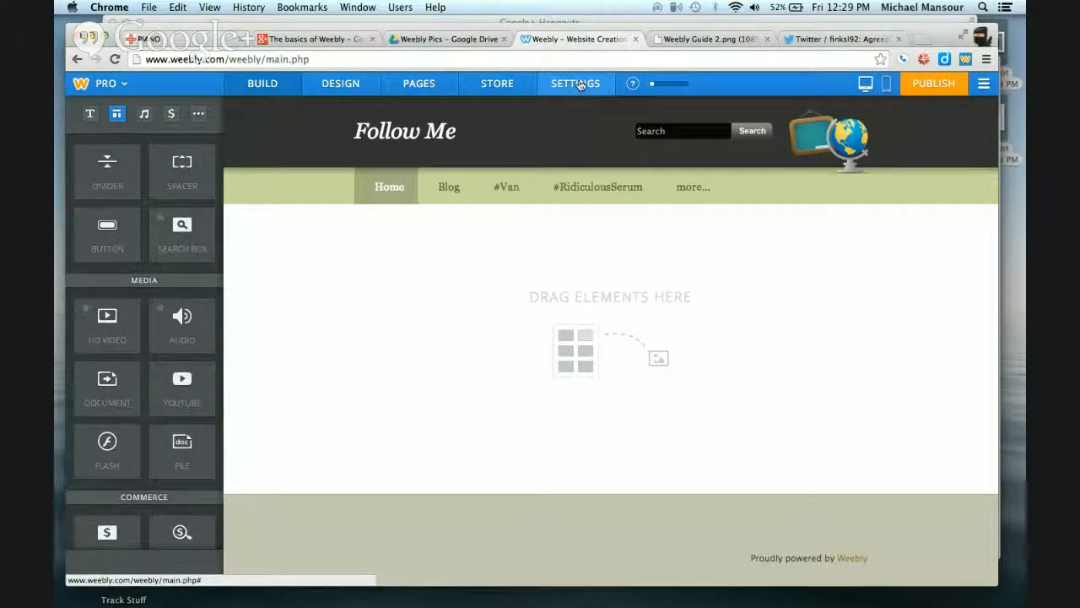
click(329, 84)
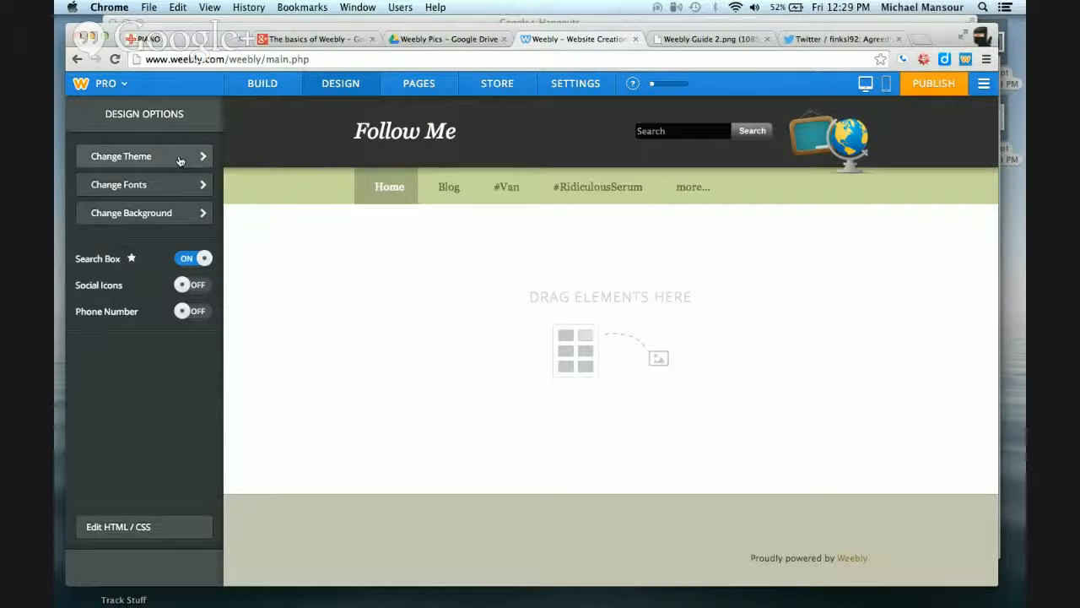
click(179, 160)
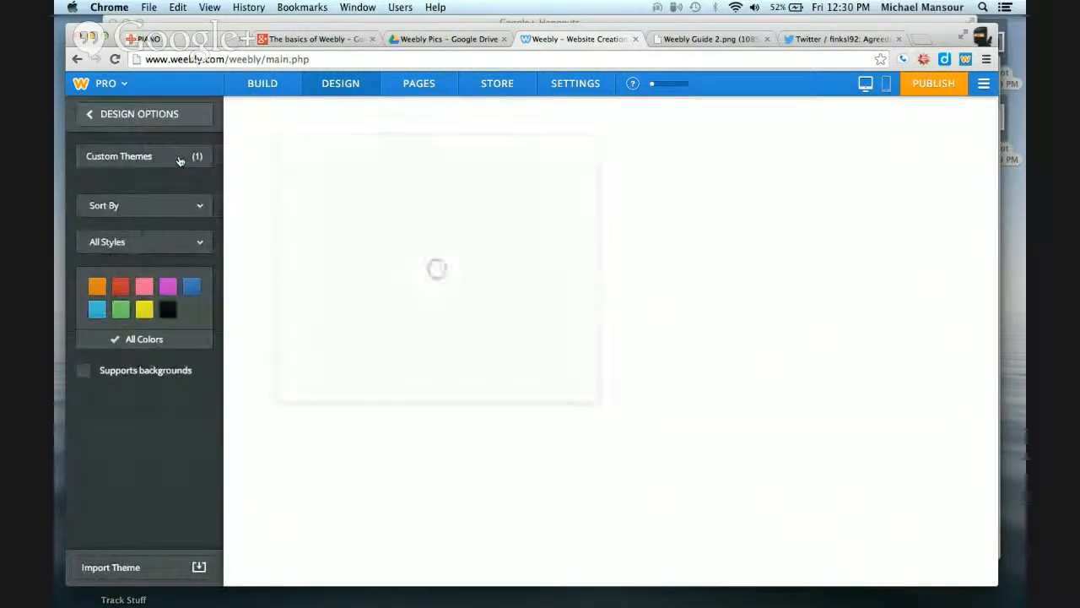
click(261, 83)
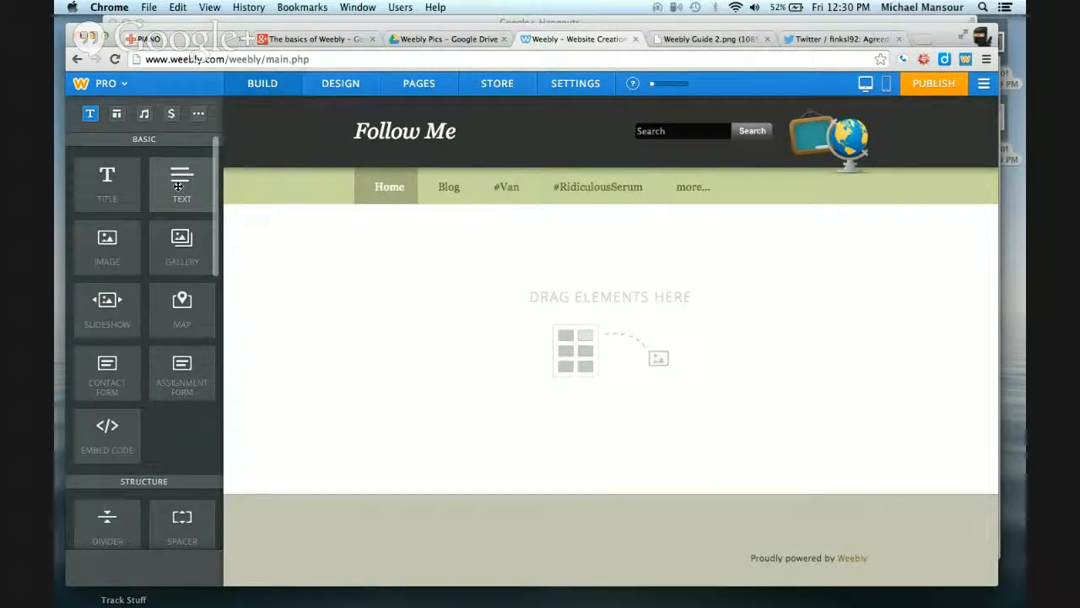
Add a text element to the Home page and enter "Welcome to my site"
drag(178, 187, 579, 265)
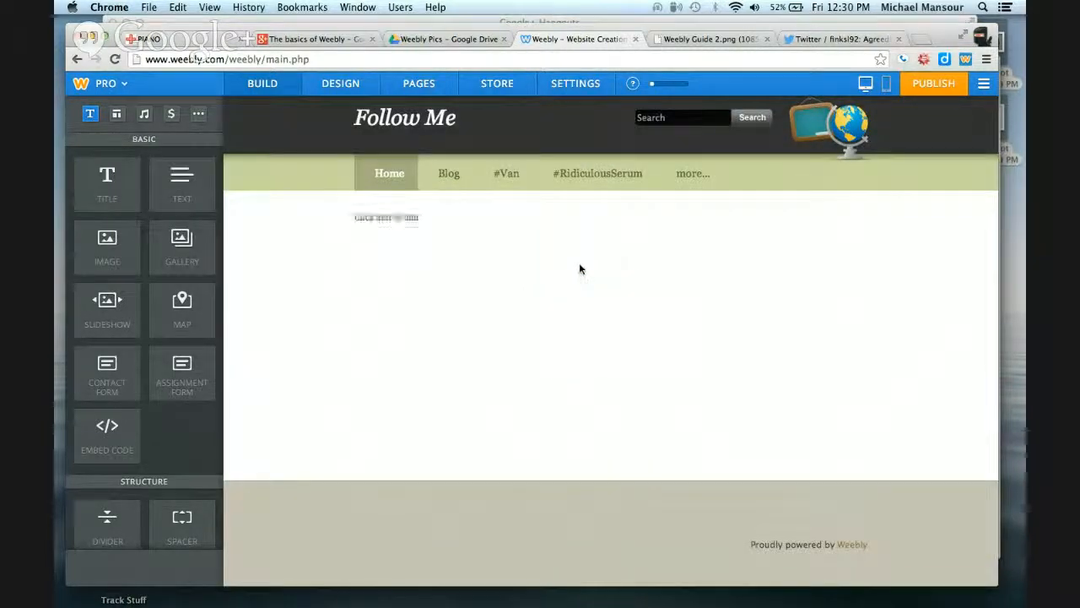
click(384, 218)
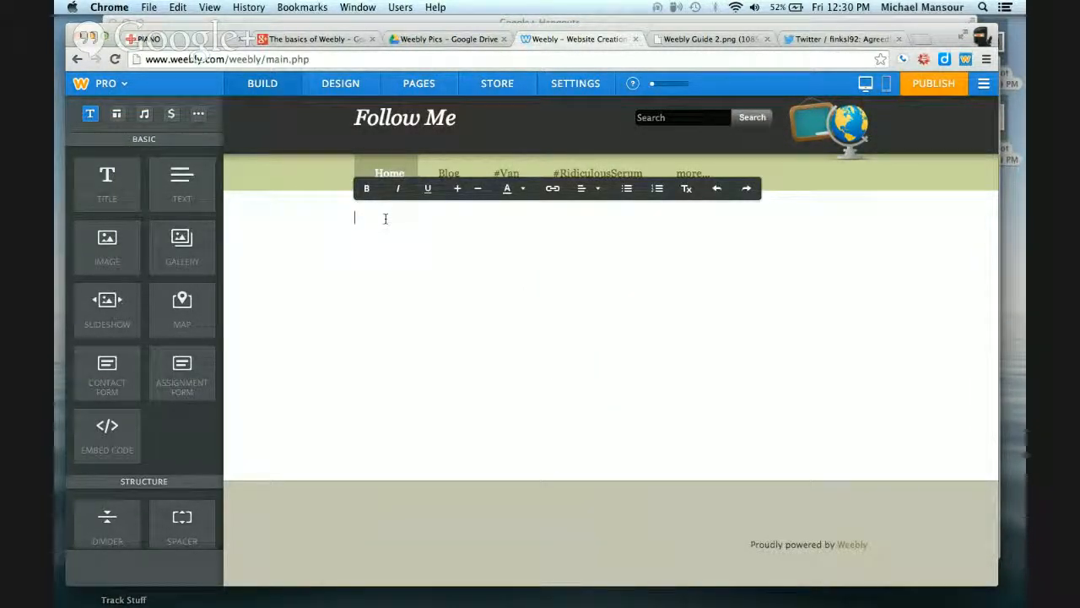
text(Welcome to my site)
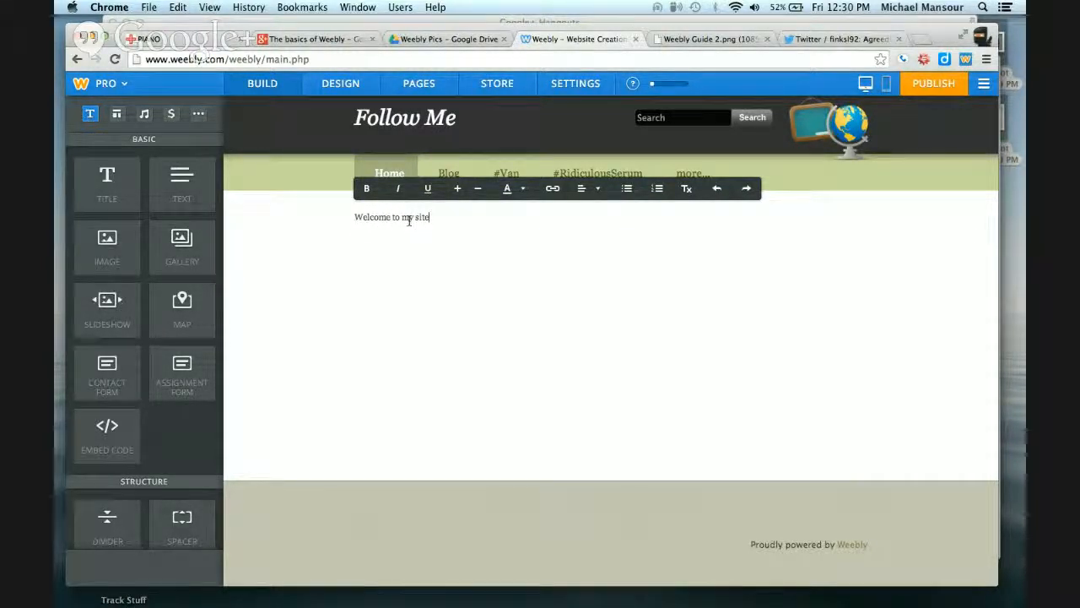
Select the welcome text and increase its font size four steps
triple_click(410, 217)
click(456, 194)
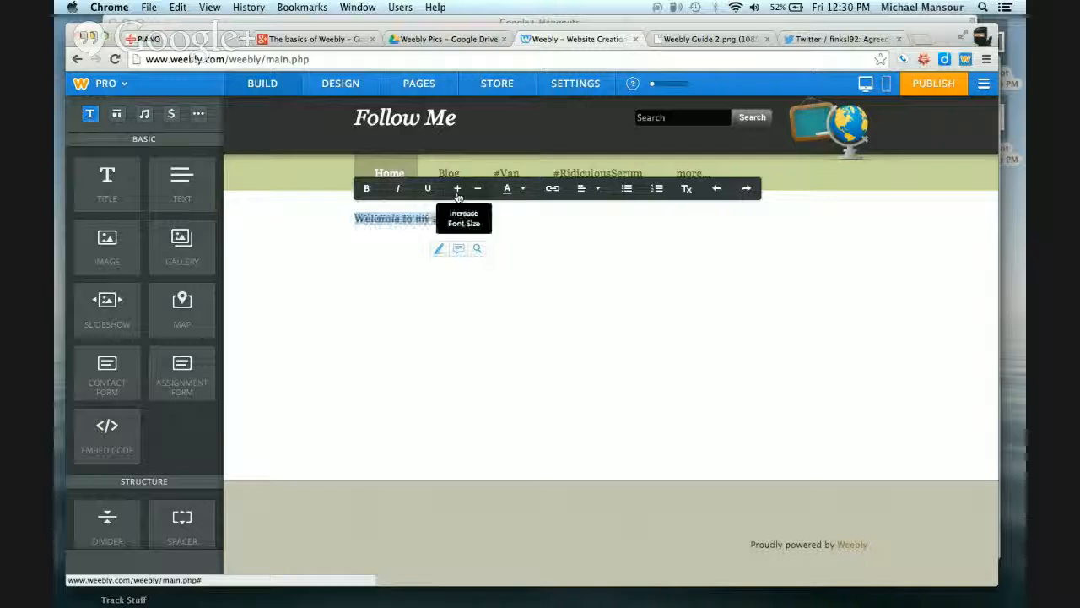
click(456, 193)
click(456, 193)
click(456, 193)
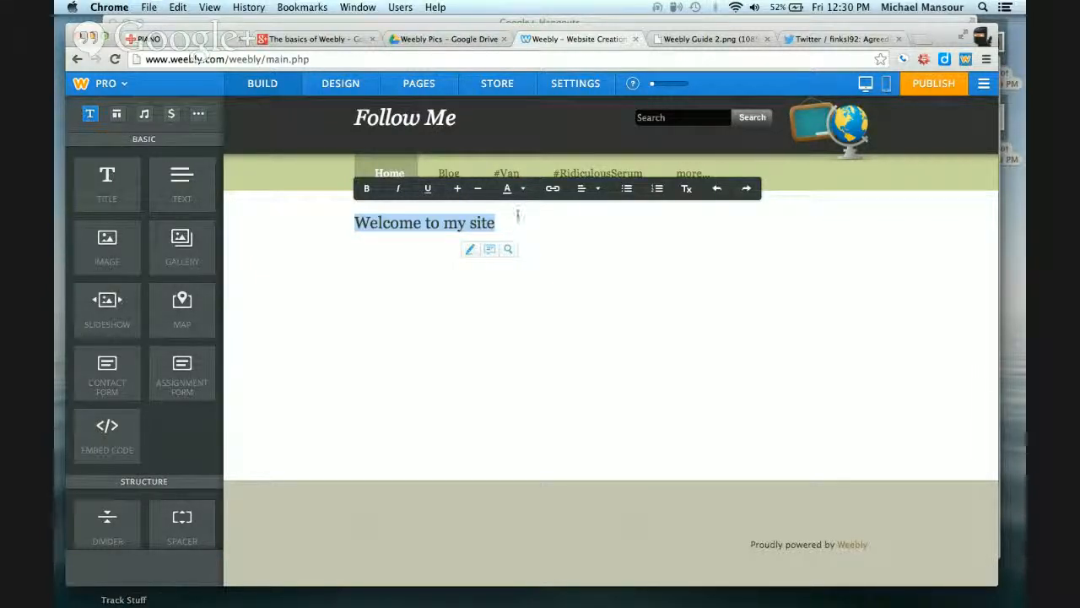
Color the welcome text green from the text color palette
click(523, 190)
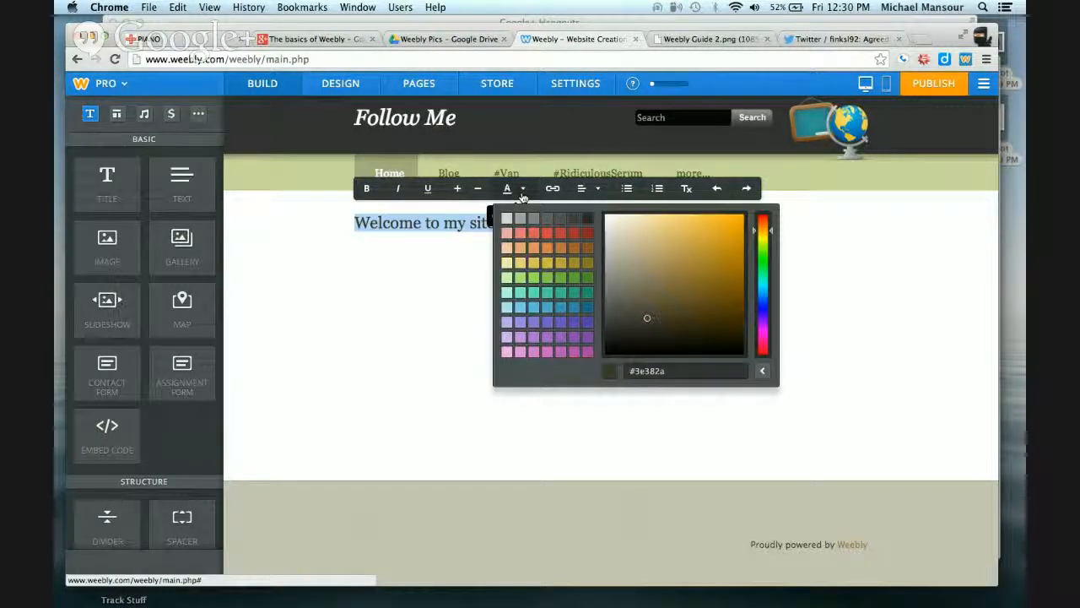
click(549, 281)
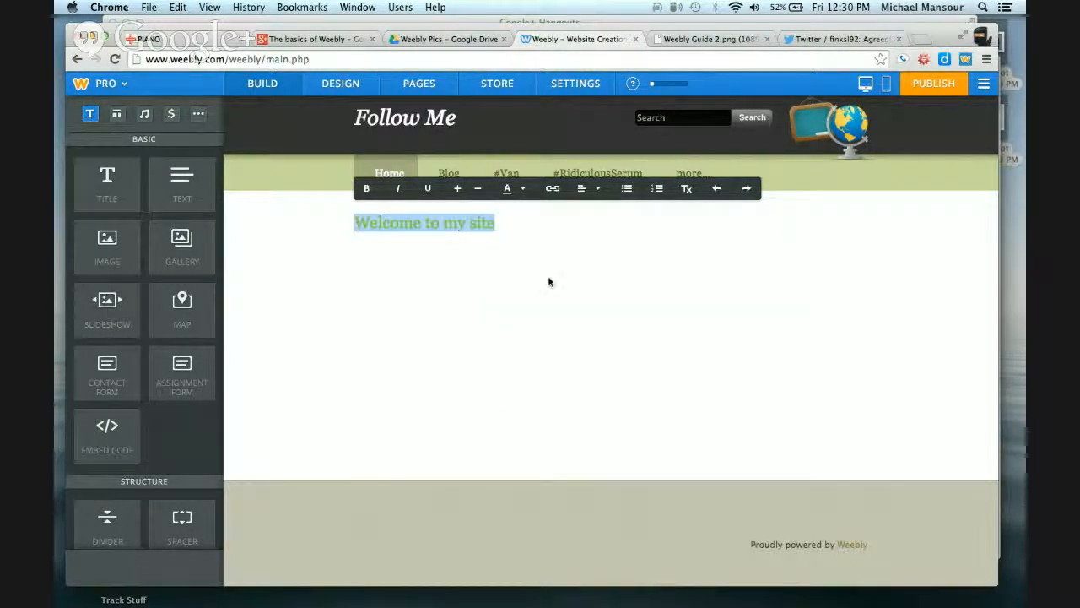
click(511, 224)
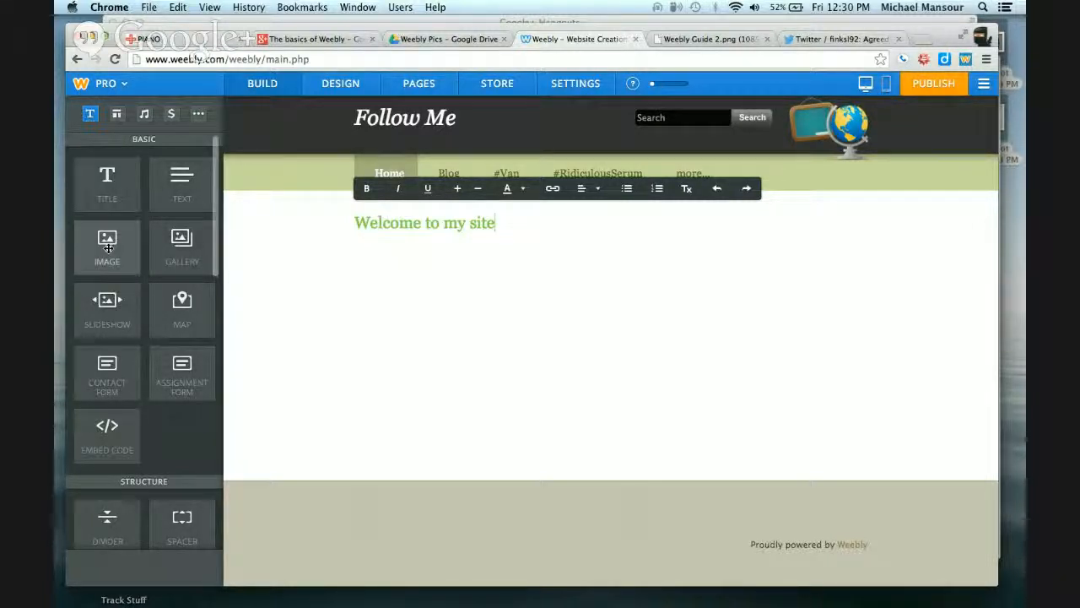
Insert an image beside the welcome text, upload Weebly Guide 1.png from the Desktop, and enlarge it
drag(107, 247, 487, 260)
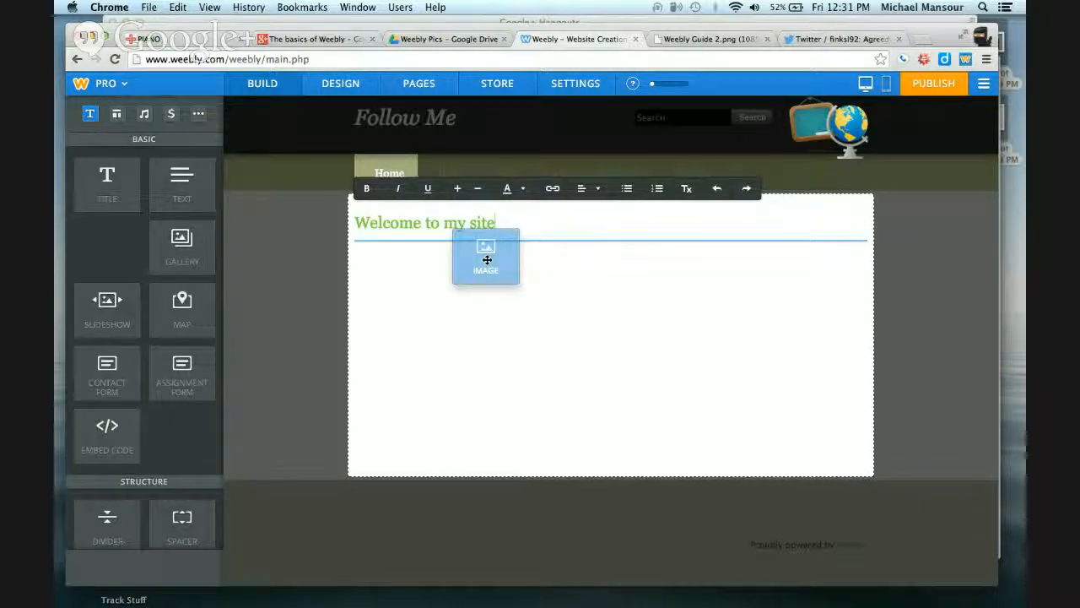
drag(487, 260, 769, 224)
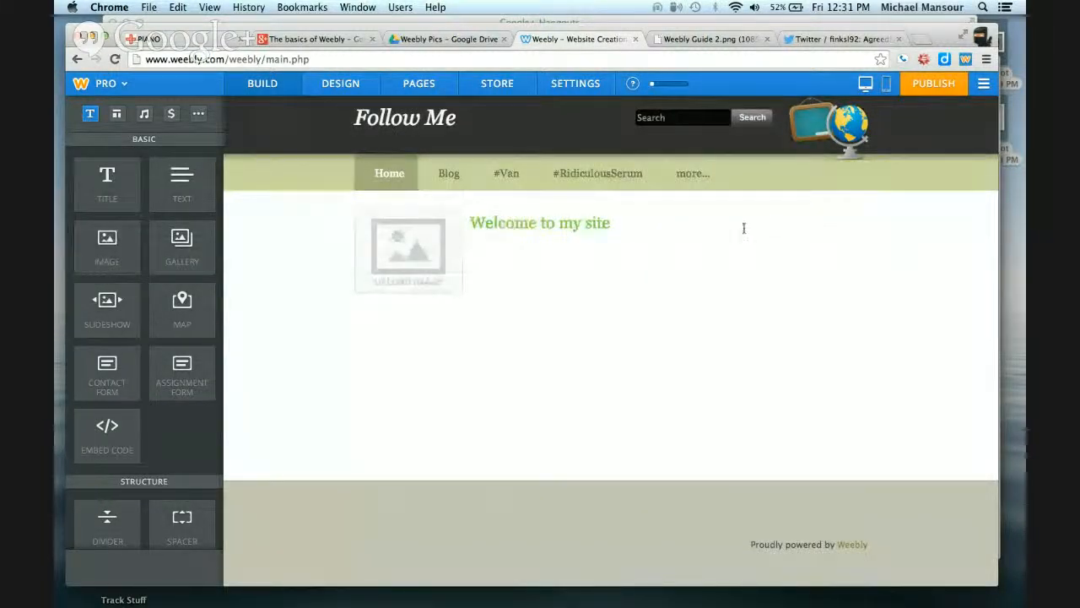
click(404, 247)
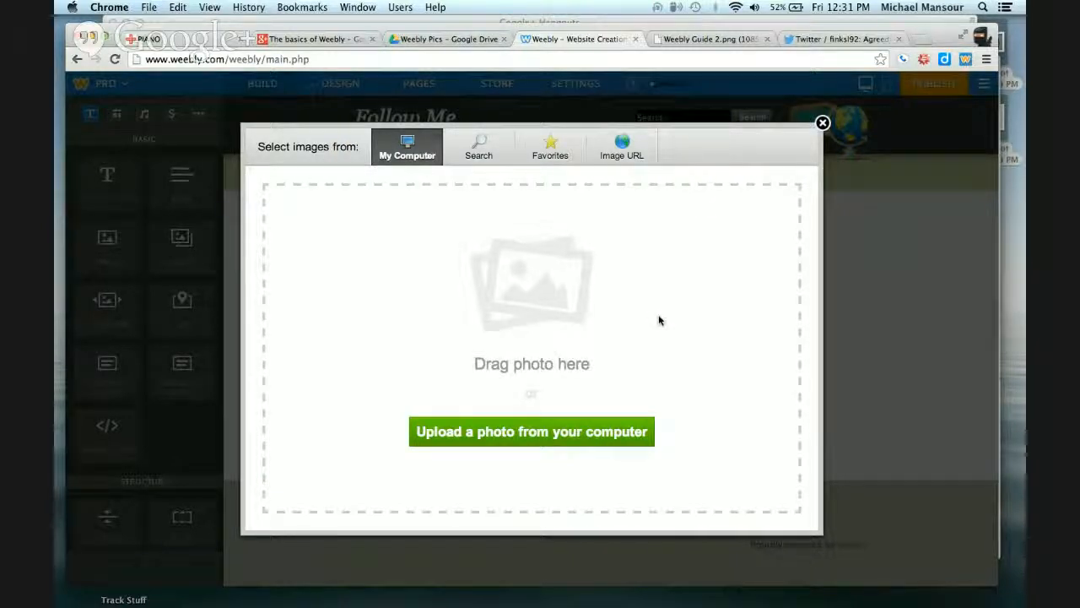
click(503, 436)
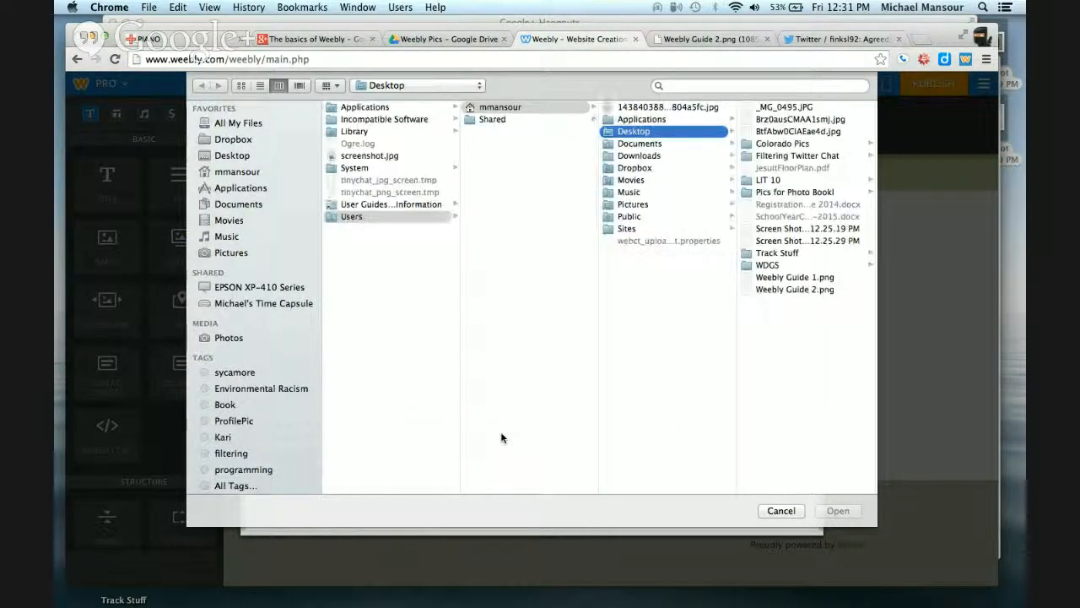
click(781, 281)
click(781, 282)
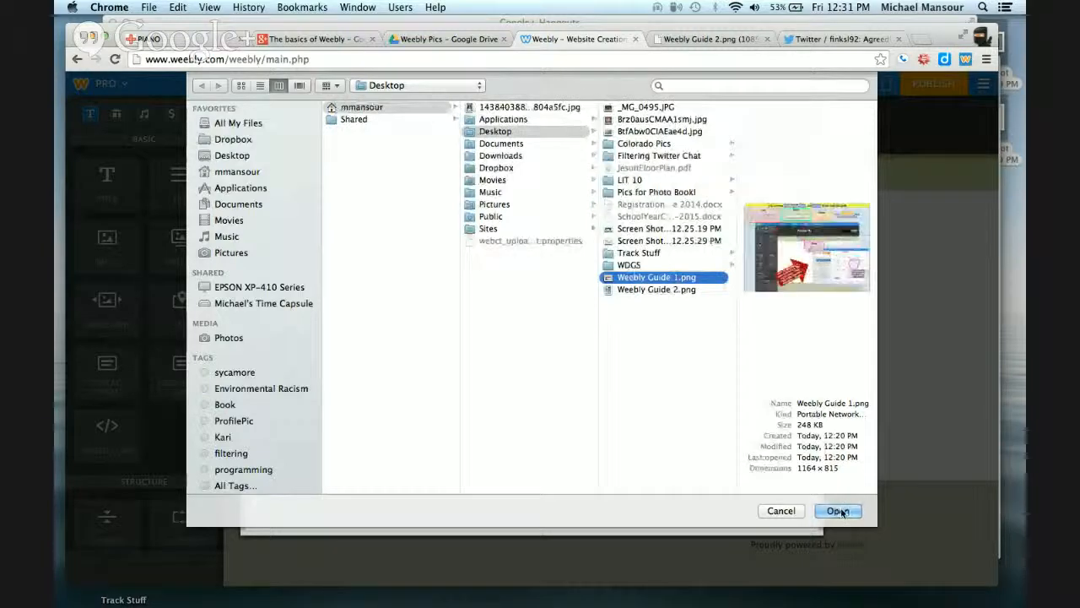
click(839, 510)
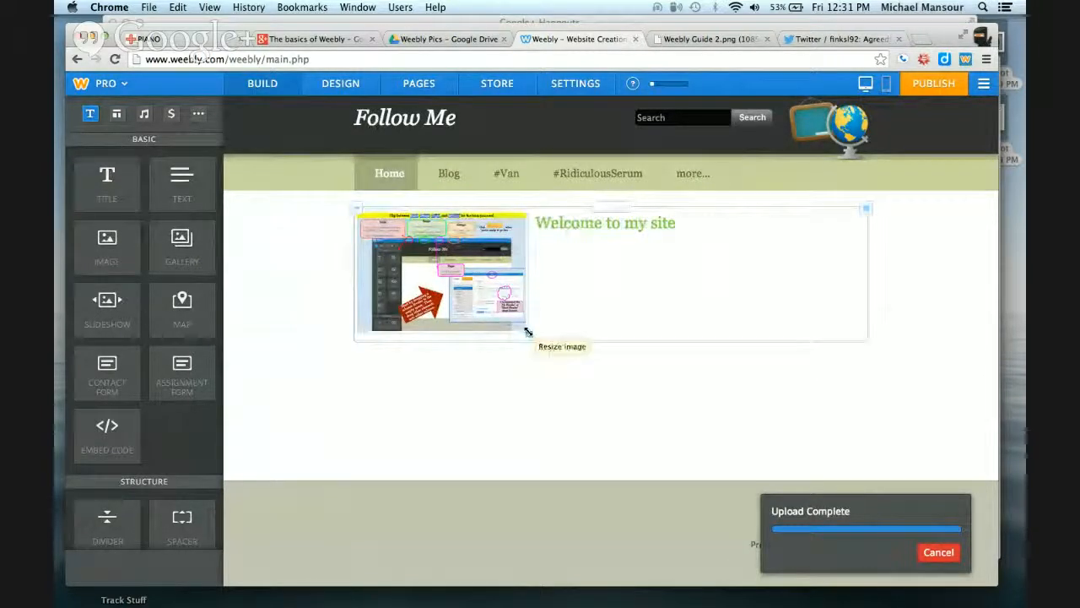
drag(527, 333, 711, 431)
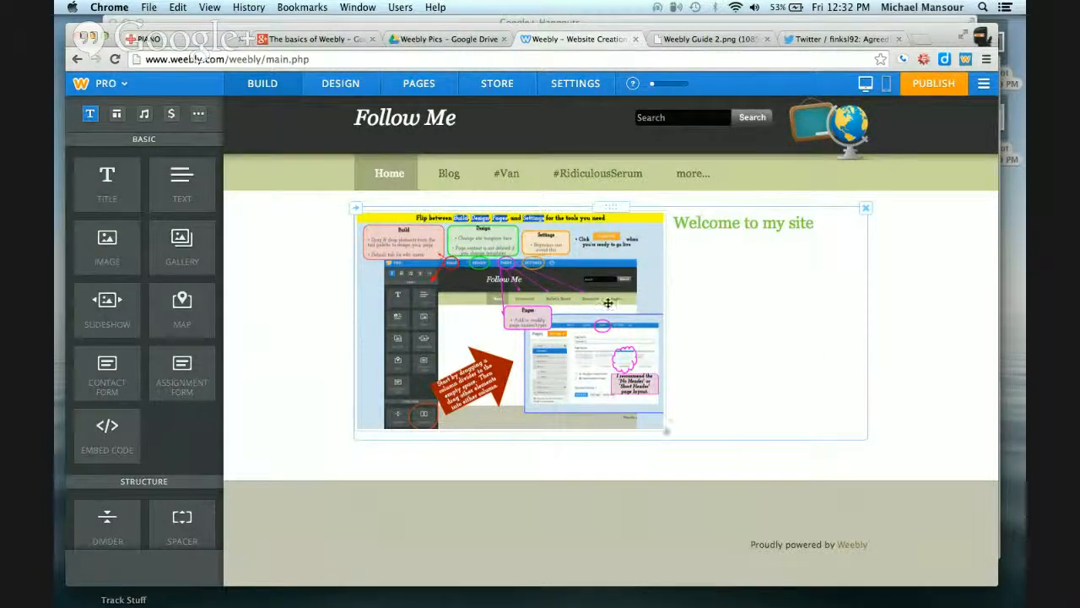
Add a second line to the welcome text reading "This is the website I'll be using for my classroom."
click(817, 226)
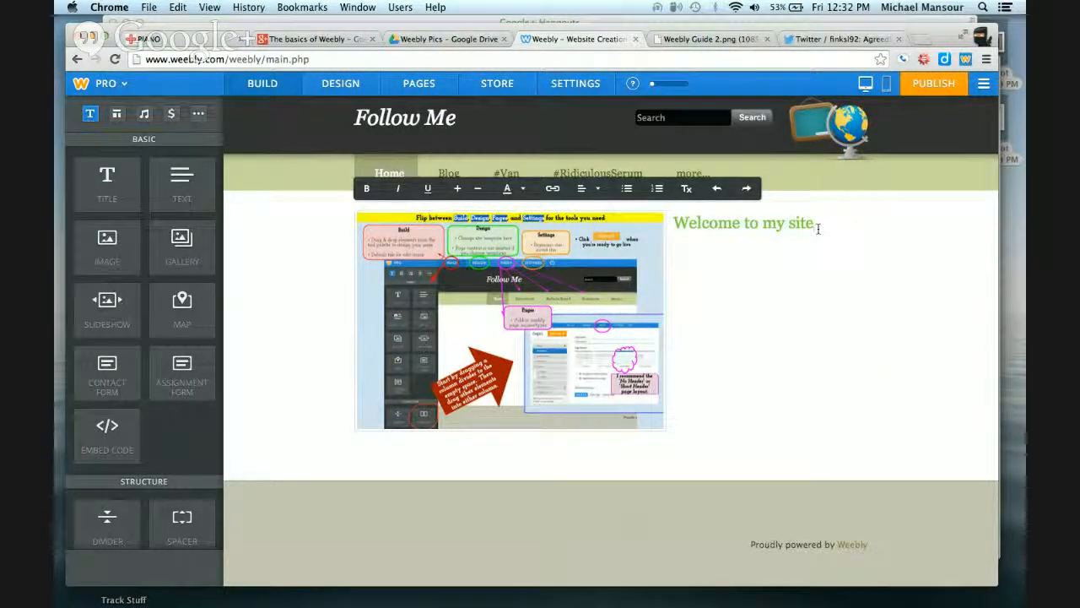
key(Return)
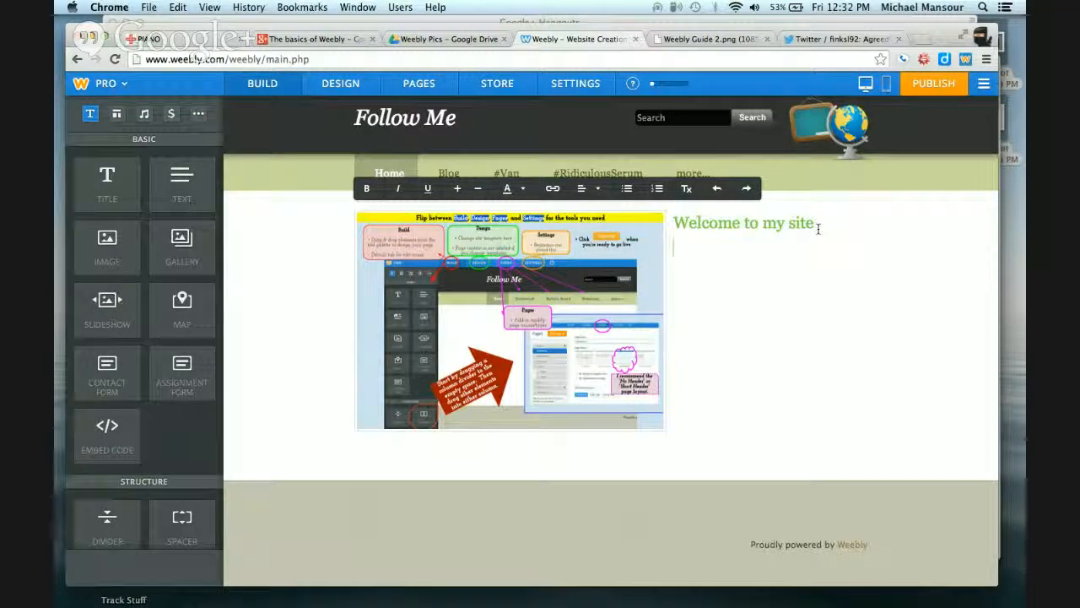
text(This is the webs)
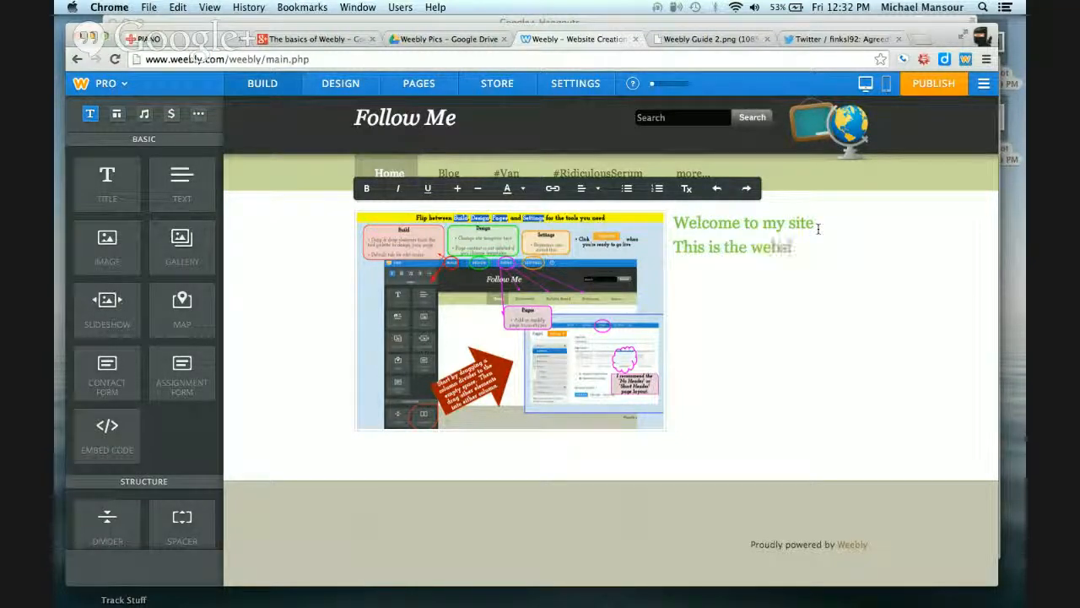
text(ite I'll be u)
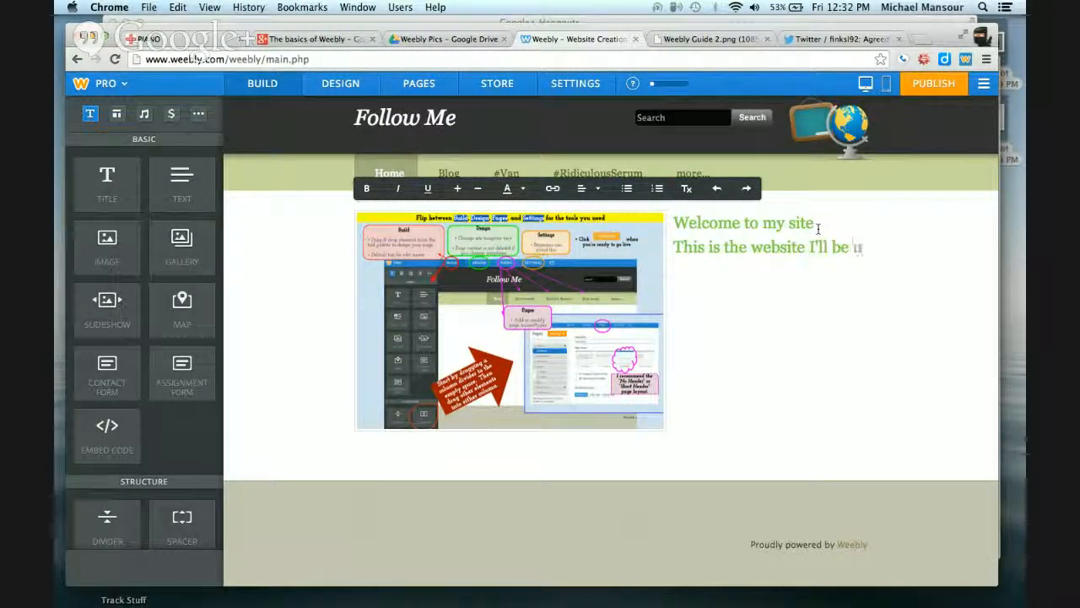
text(sing for my cl)
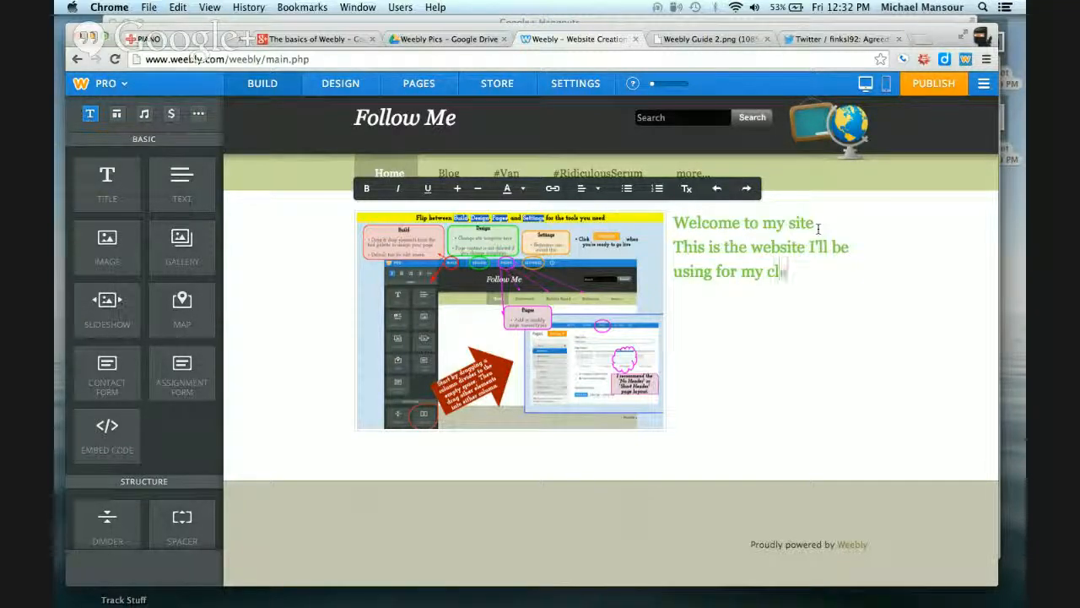
text(assroom.)
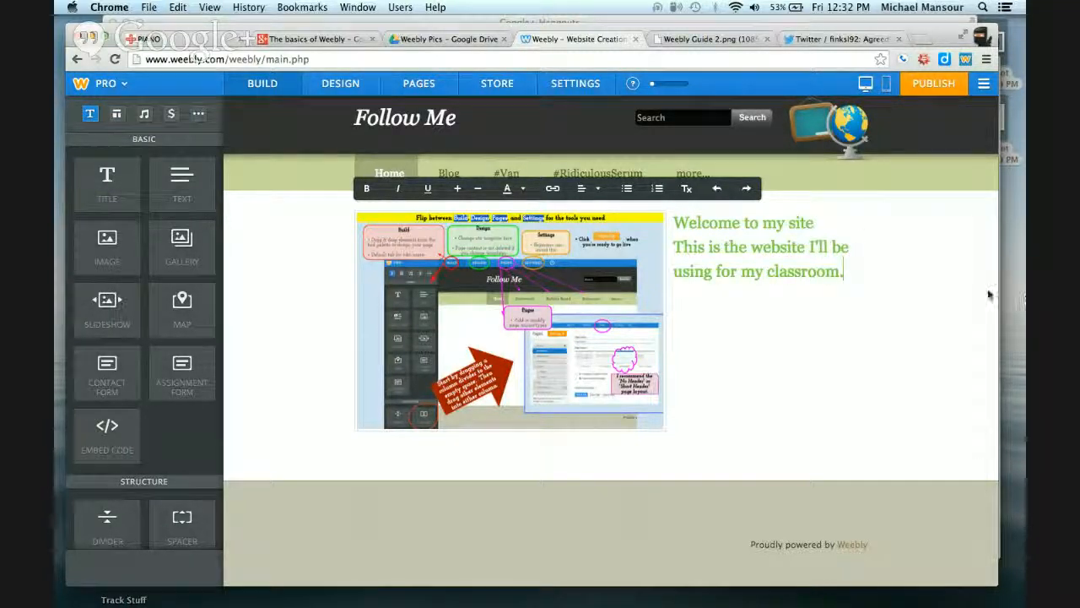
Center-align the welcome and description text
click(955, 292)
click(772, 240)
triple_click(772, 240)
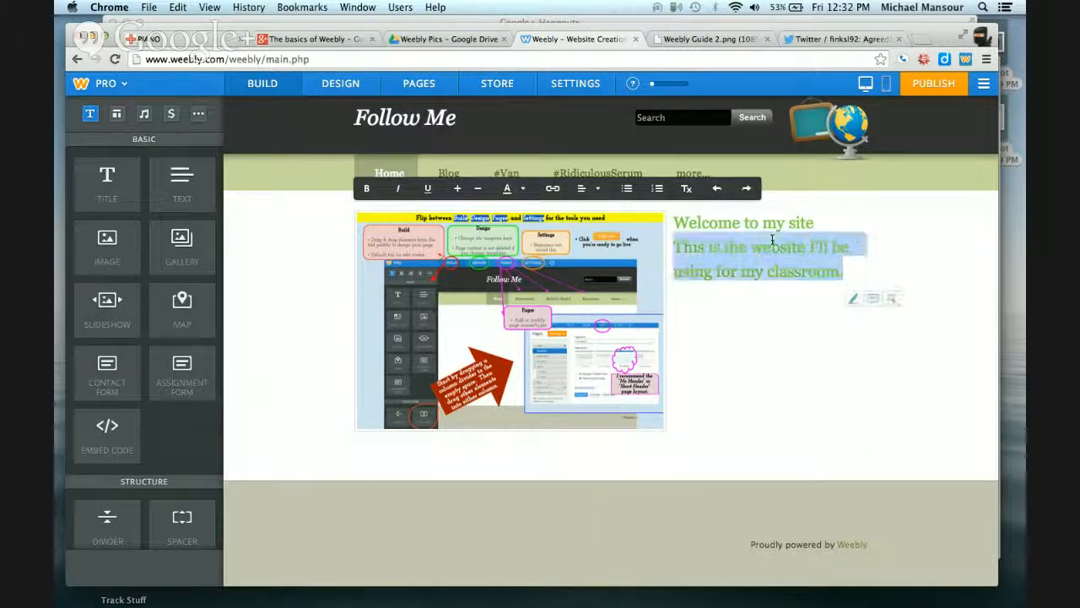
click(588, 189)
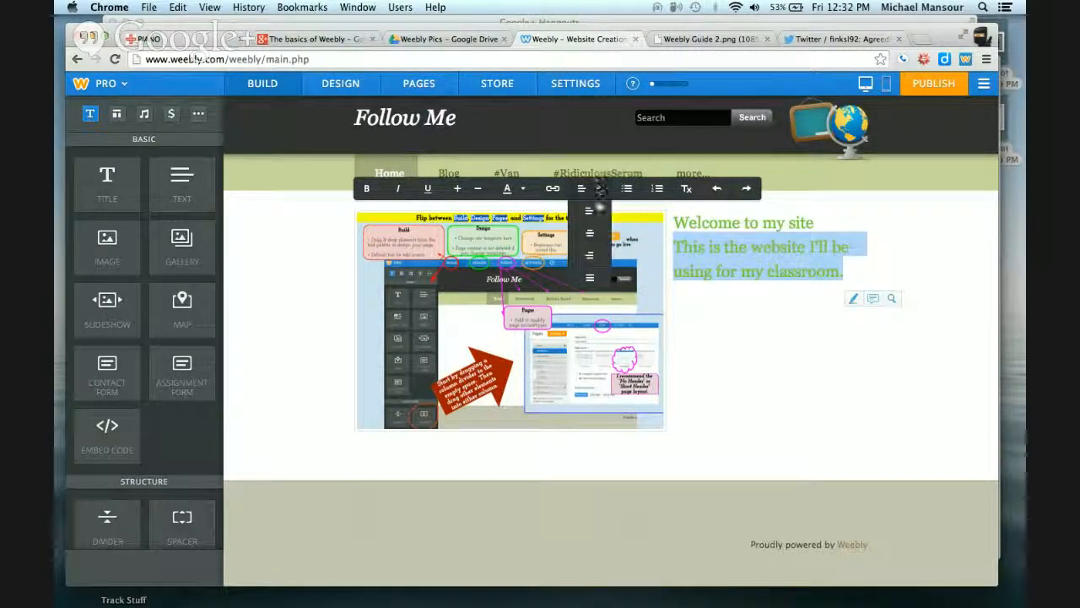
click(589, 232)
click(934, 310)
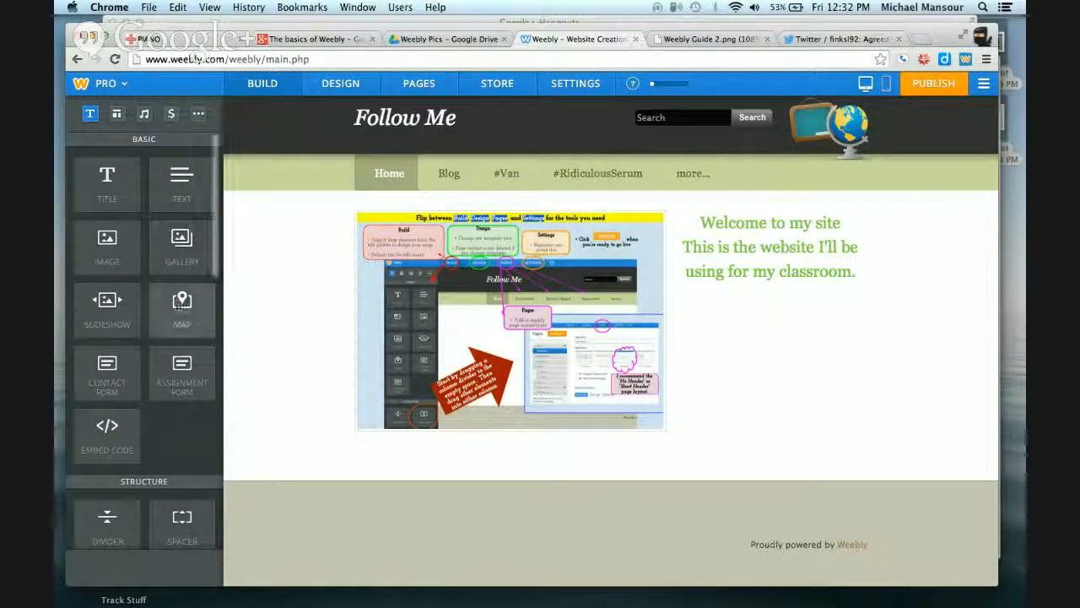
Add a Button element below the image
scroll(177, 308, down, 2)
scroll(177, 308, down, 6)
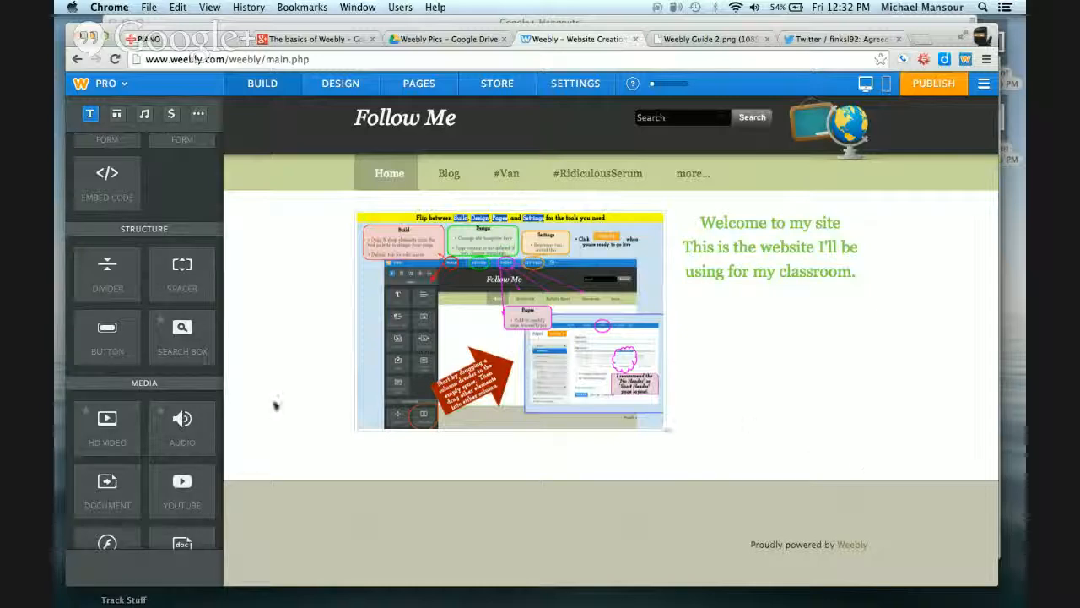
click(124, 336)
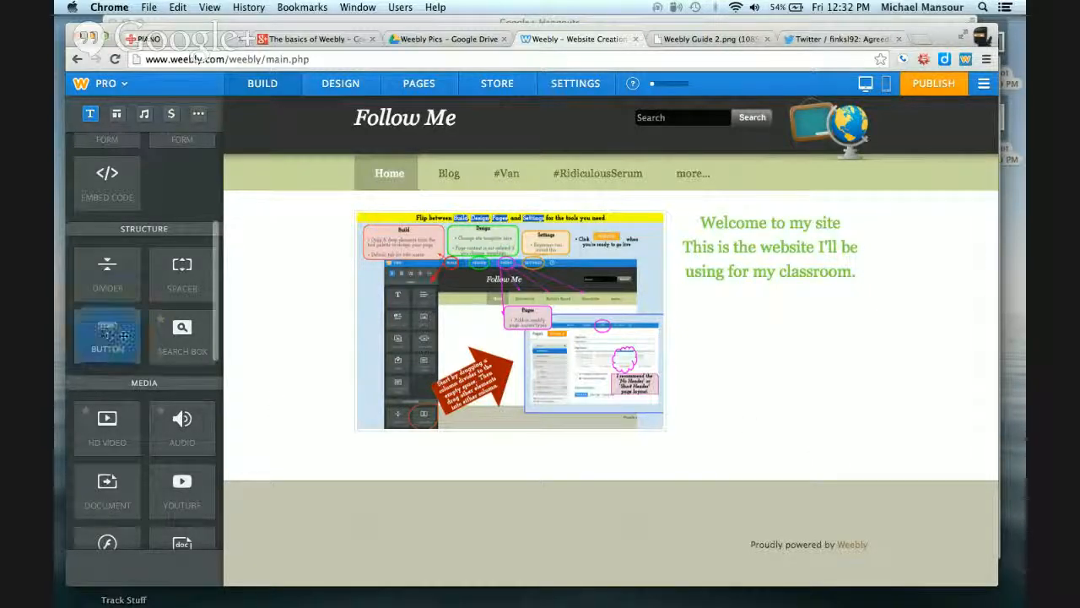
drag(124, 336, 402, 449)
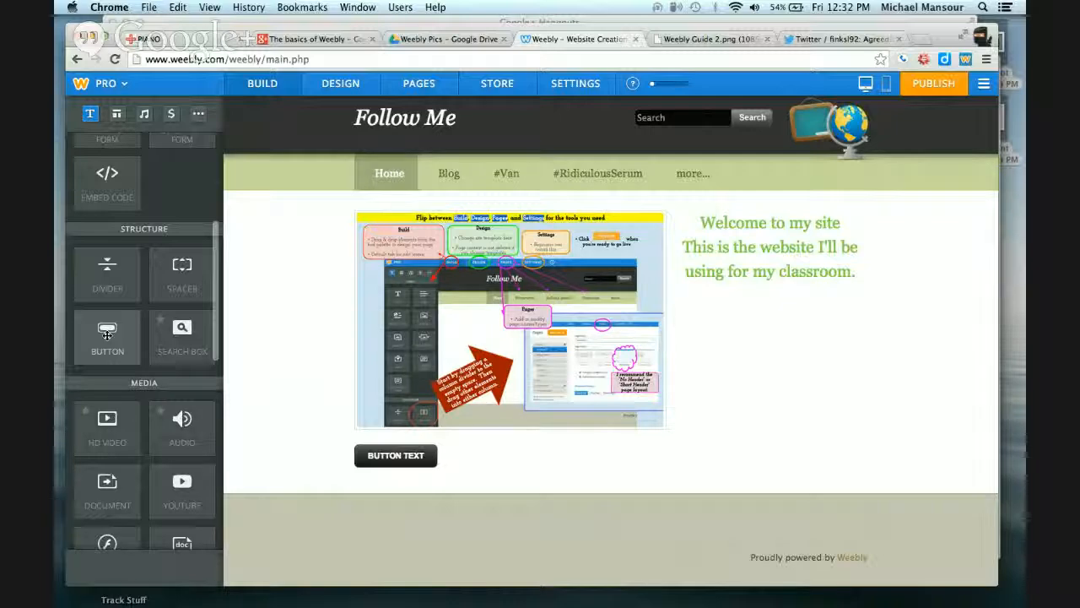
Add two more buttons and arrange all three in a row below the image
drag(107, 335, 448, 426)
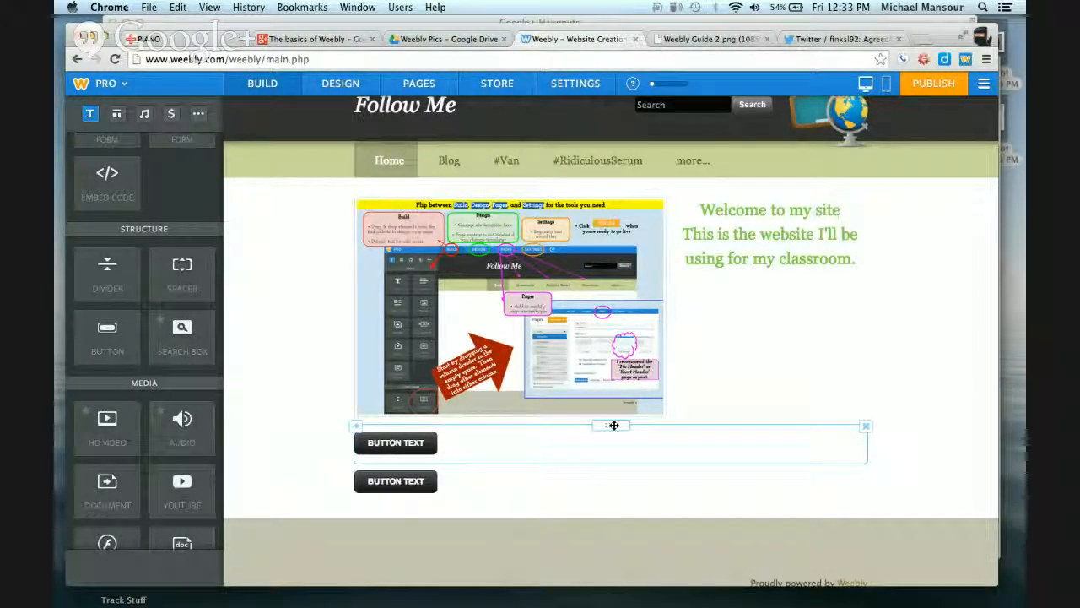
drag(613, 425, 426, 478)
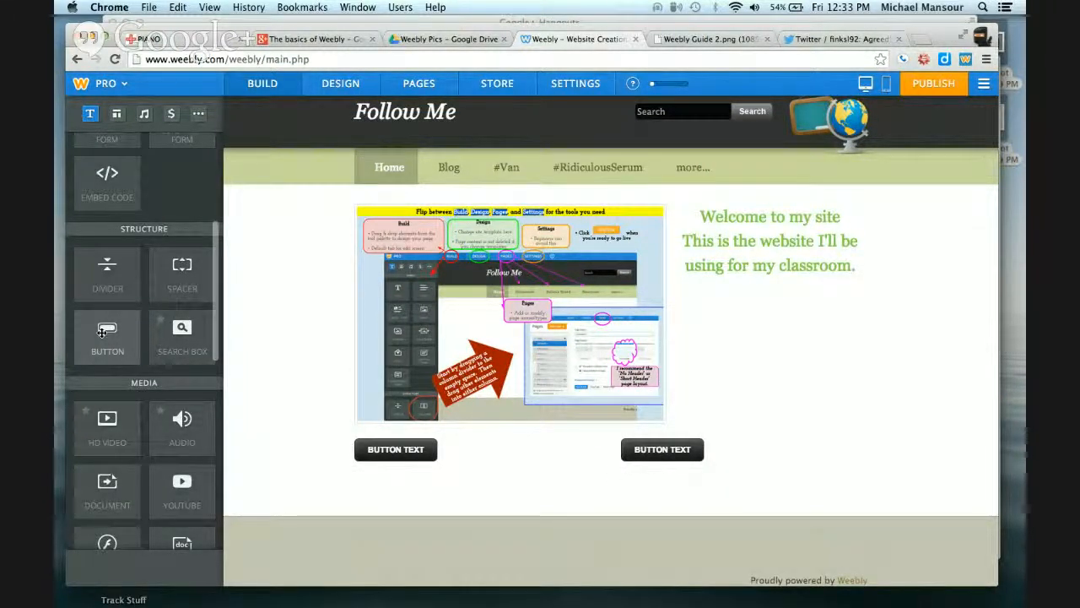
drag(102, 332, 622, 454)
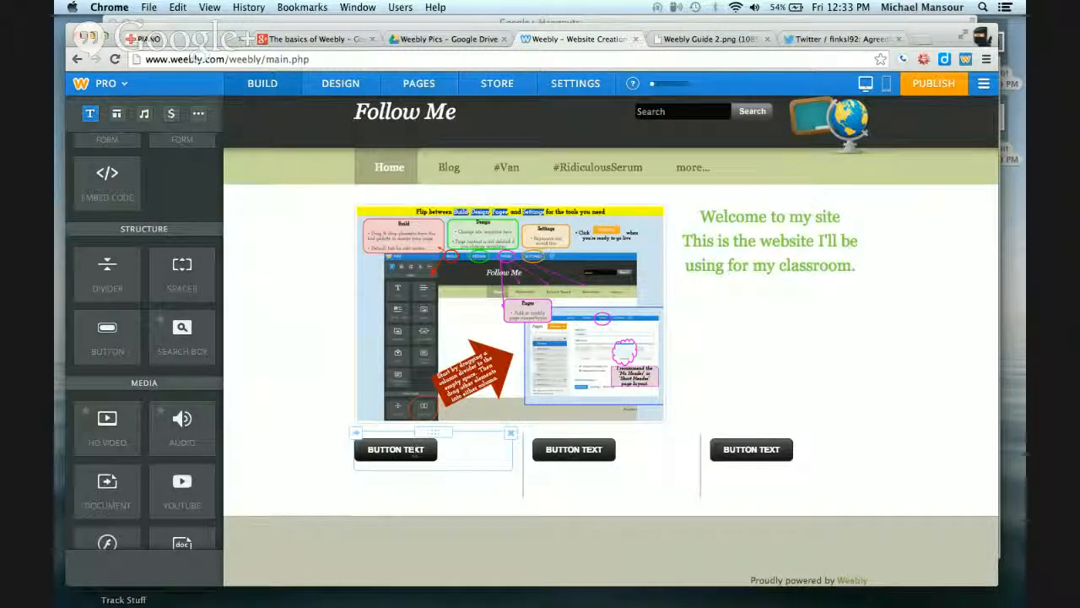
Relabel the first button "MAKEY MAKEY PIANO" and give it the small light green button style
click(415, 451)
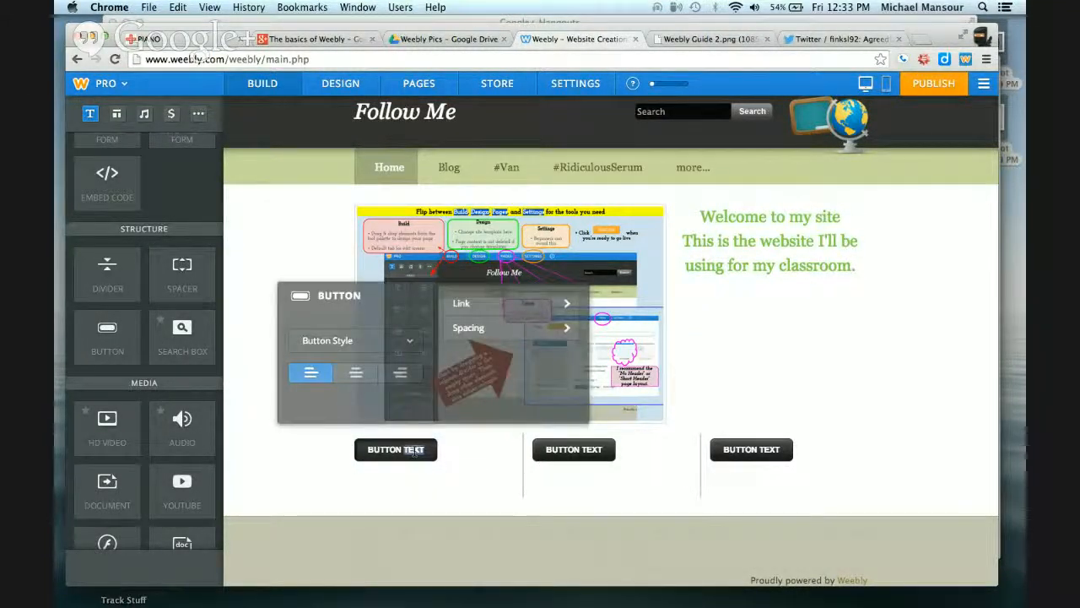
click(413, 450)
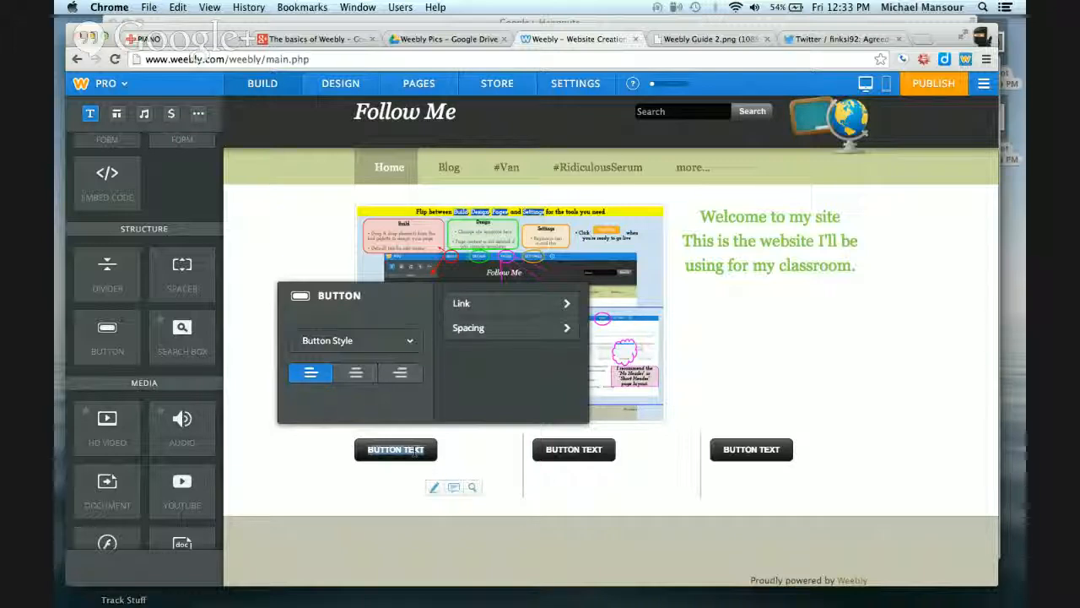
text(MAKEY MA)
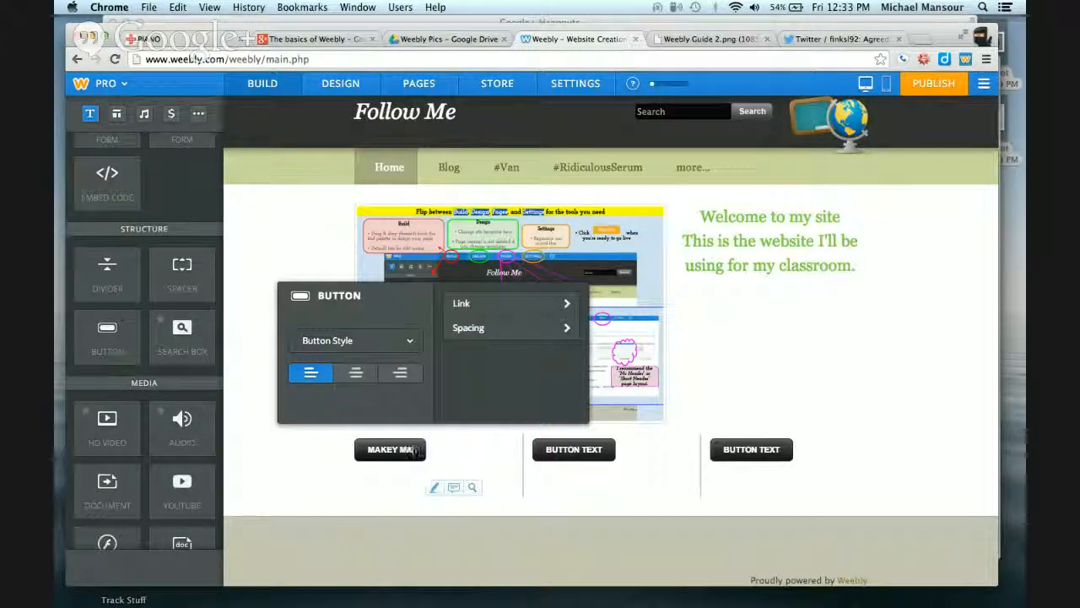
text(KEY PIANO)
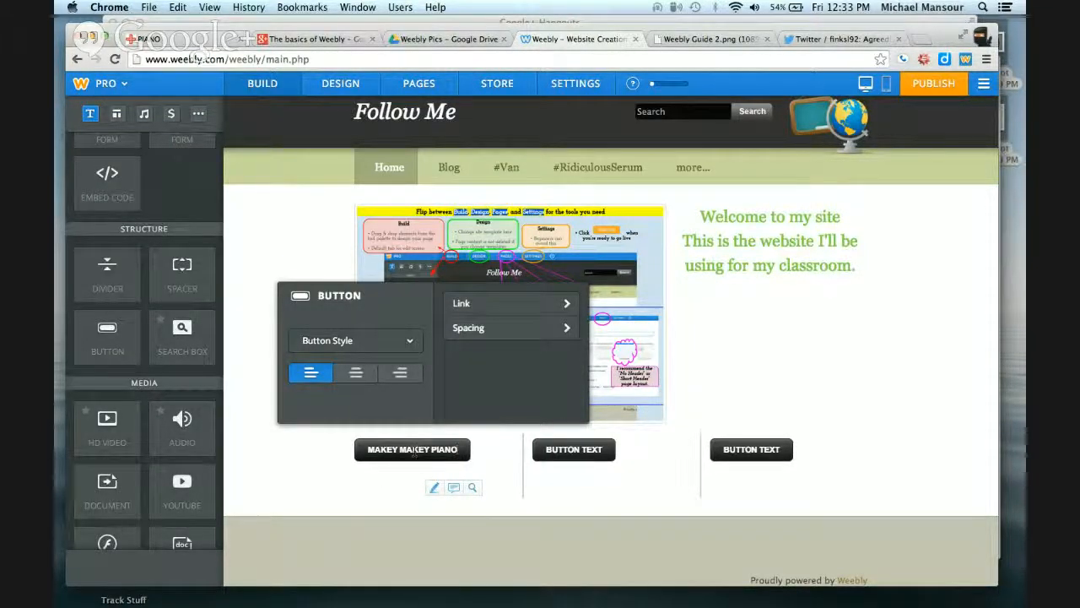
click(376, 345)
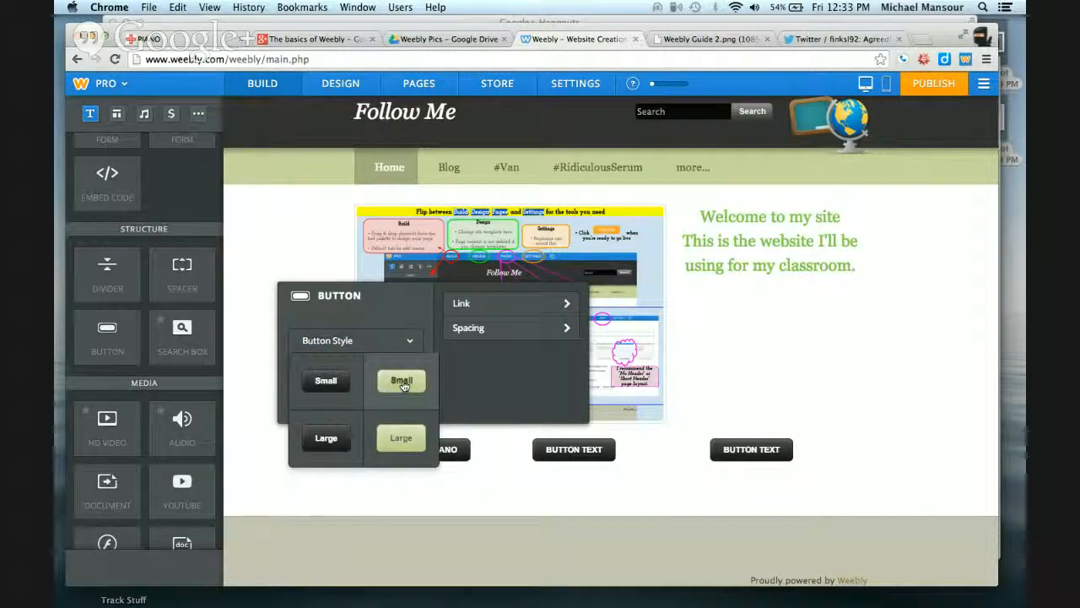
click(402, 381)
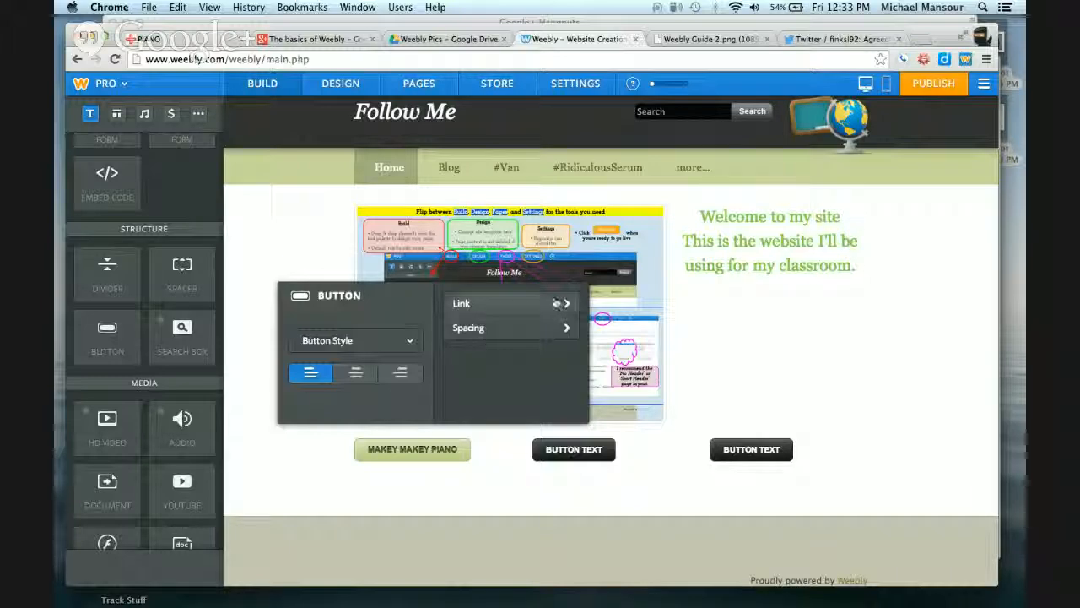
click(546, 306)
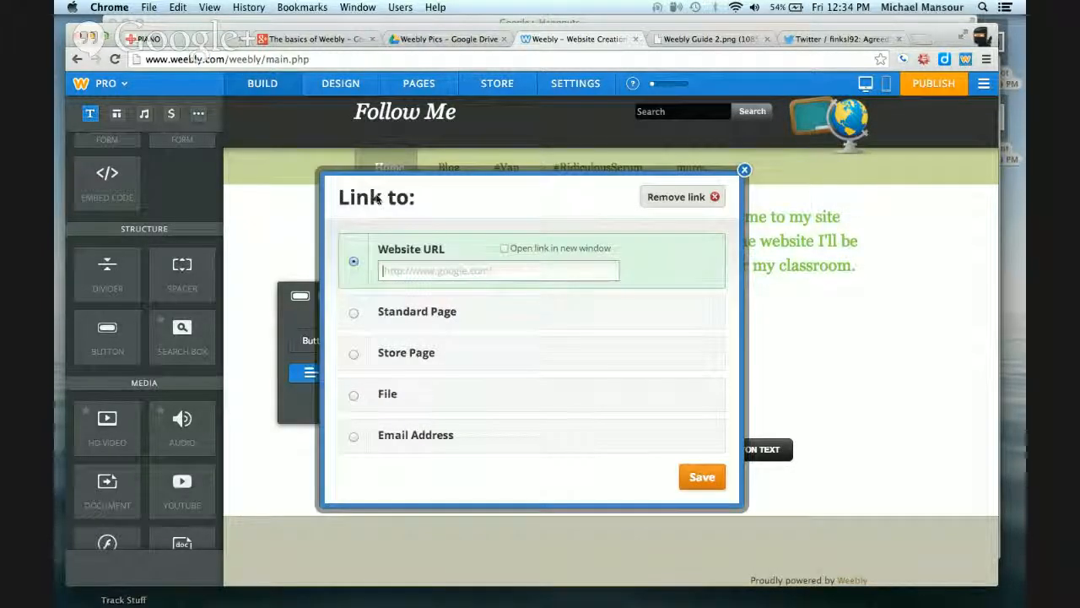
click(195, 40)
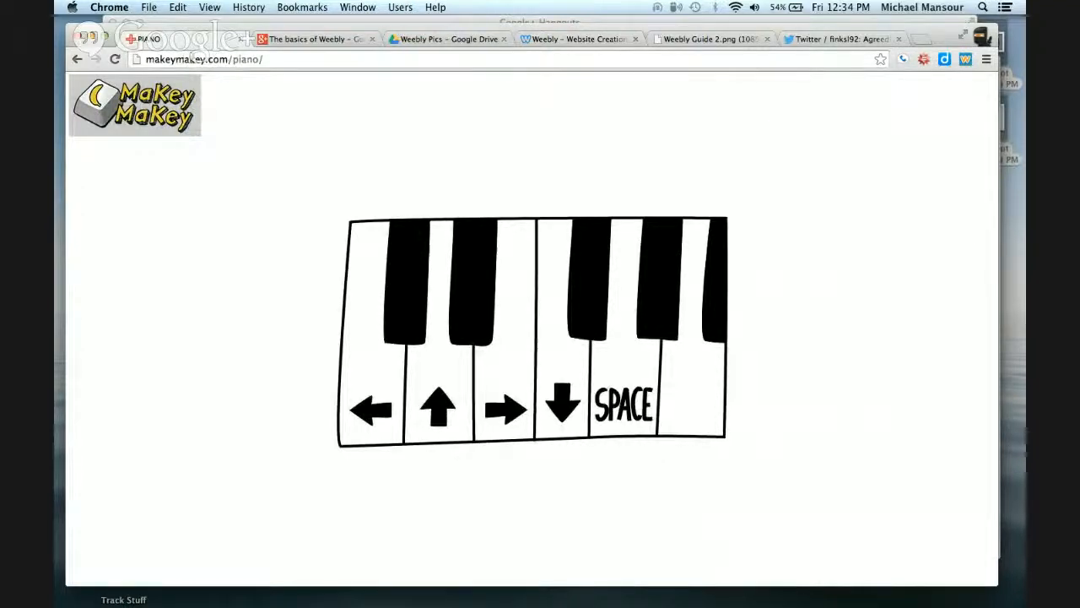
click(260, 60)
key(super+c)
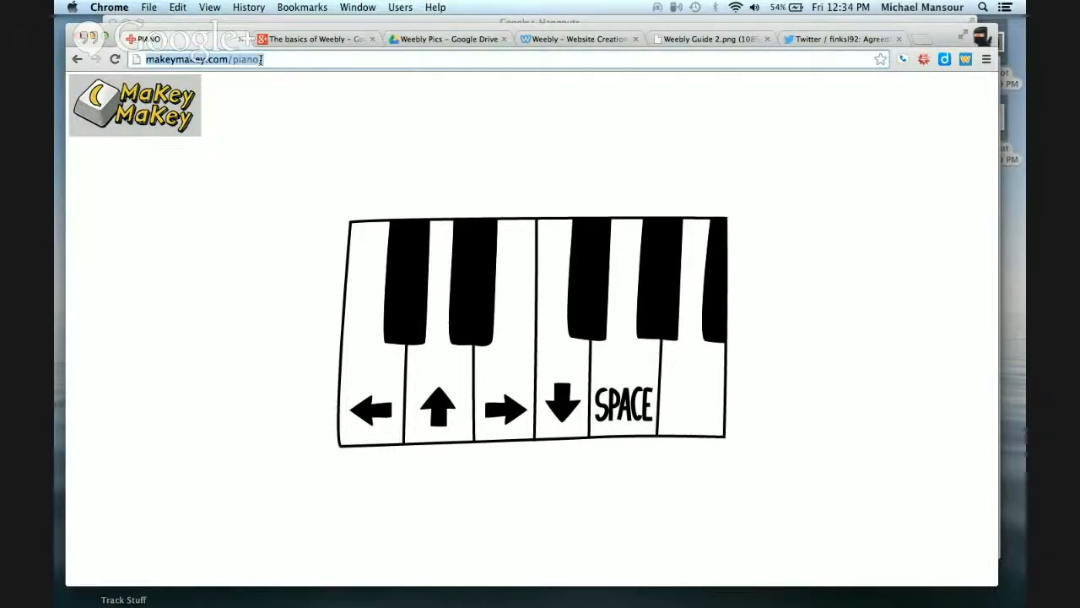
click(589, 40)
key(super+v)
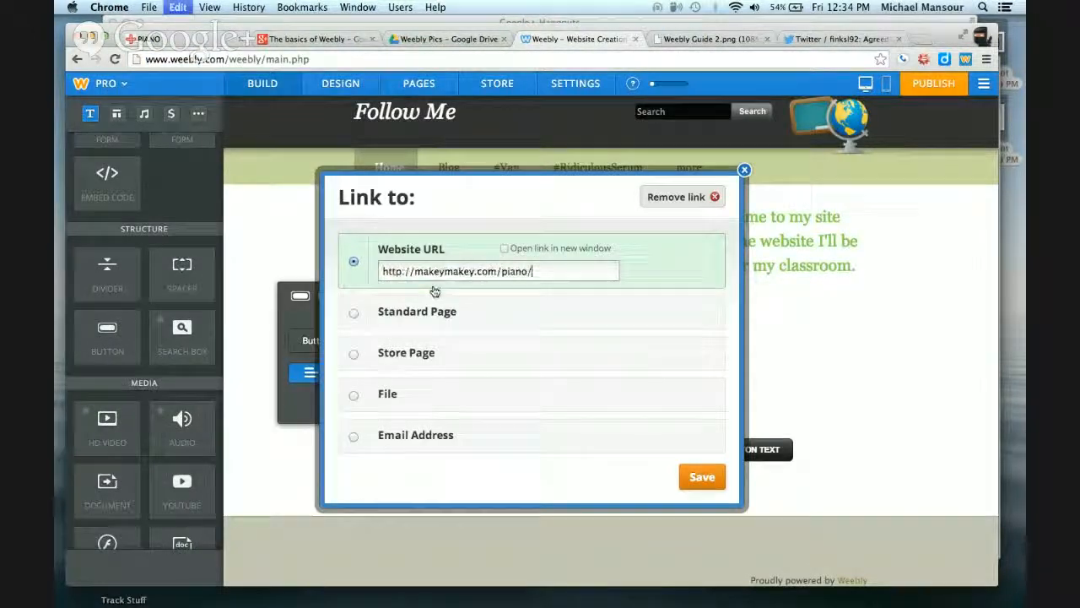
click(505, 249)
click(700, 475)
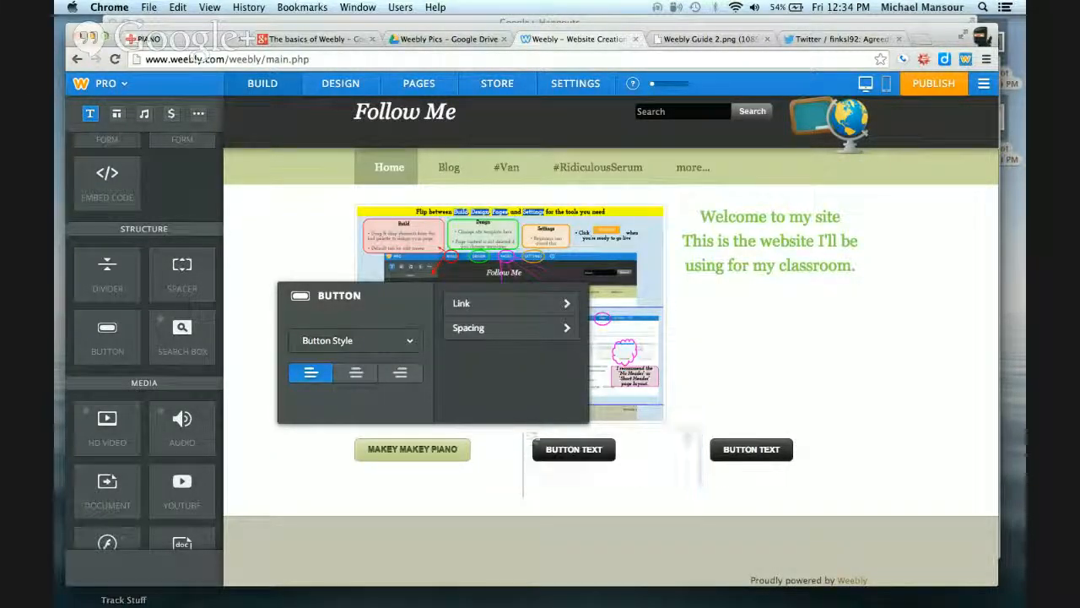
Relabel the second button "MATH PRACTICE" and center-align it in its column
click(574, 449)
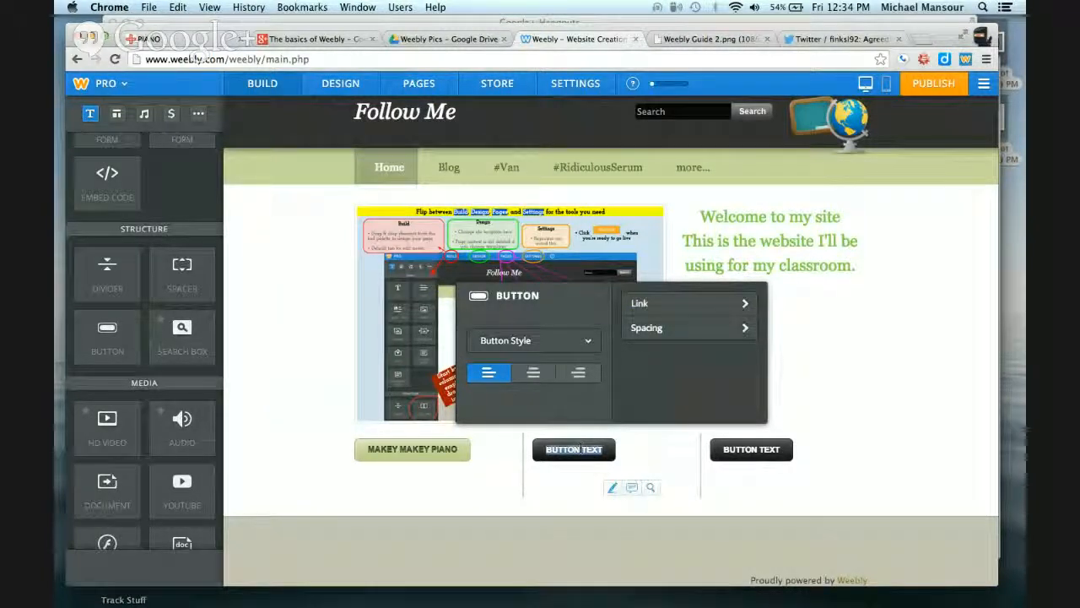
text(MATH PRACTIC)
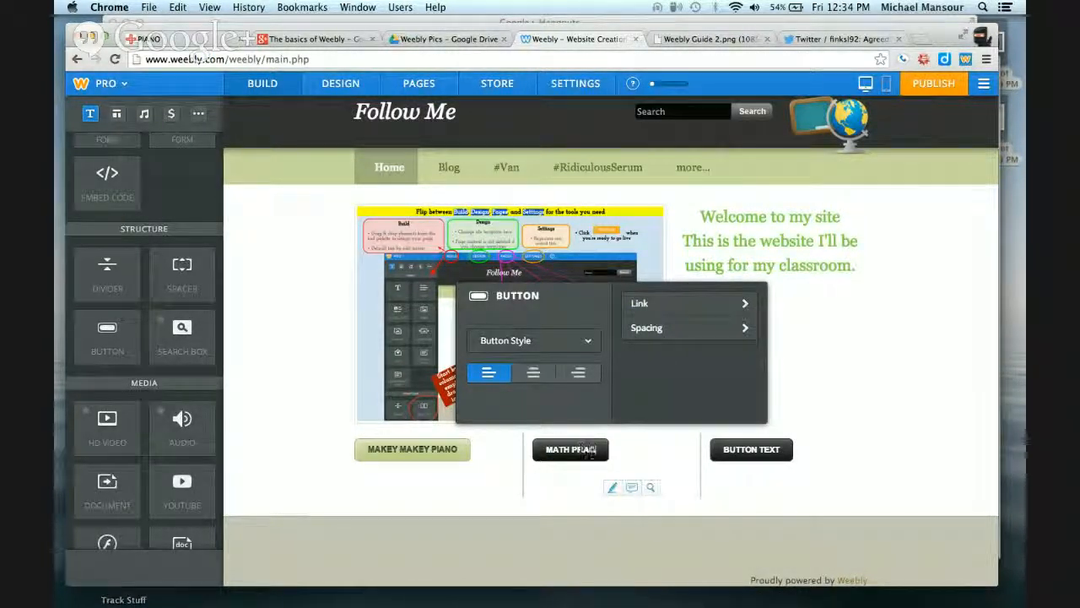
text(E)
click(533, 373)
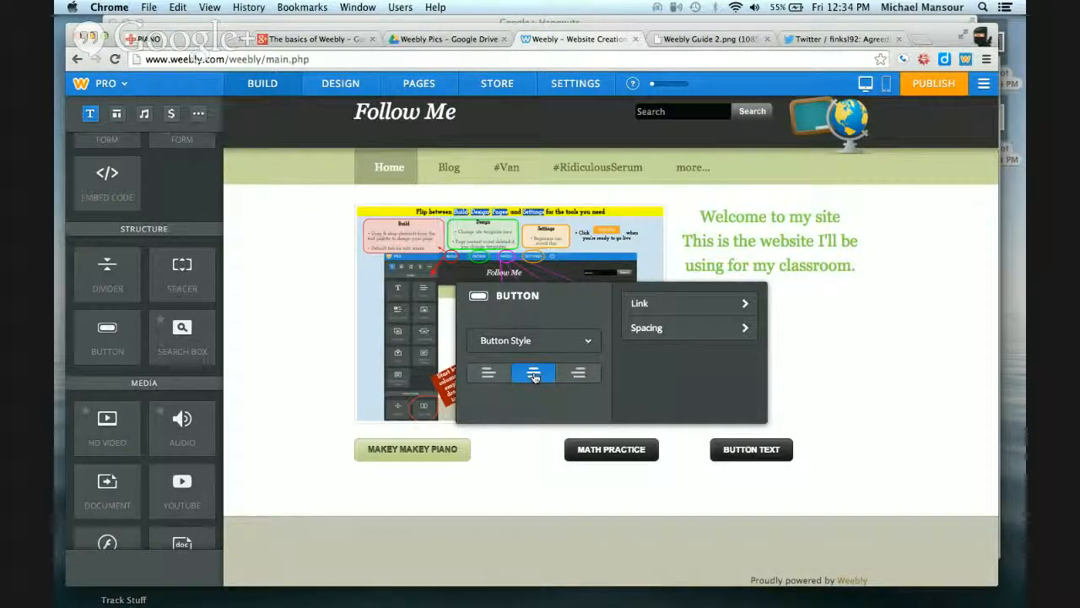
Center-align the MAKEY MAKEY PIANO button and the third button in their columns
click(440, 449)
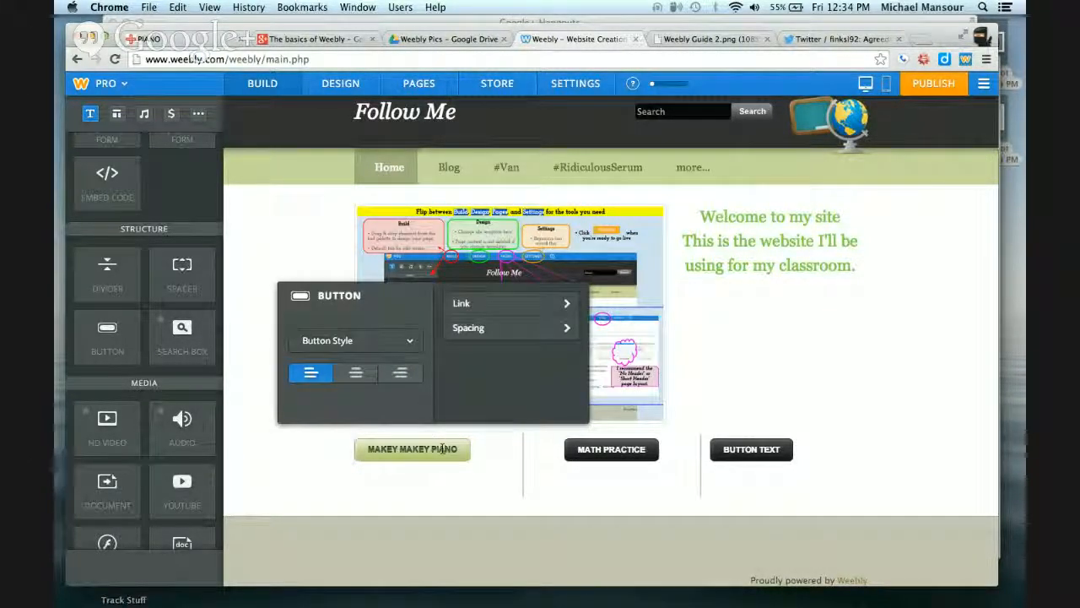
click(356, 374)
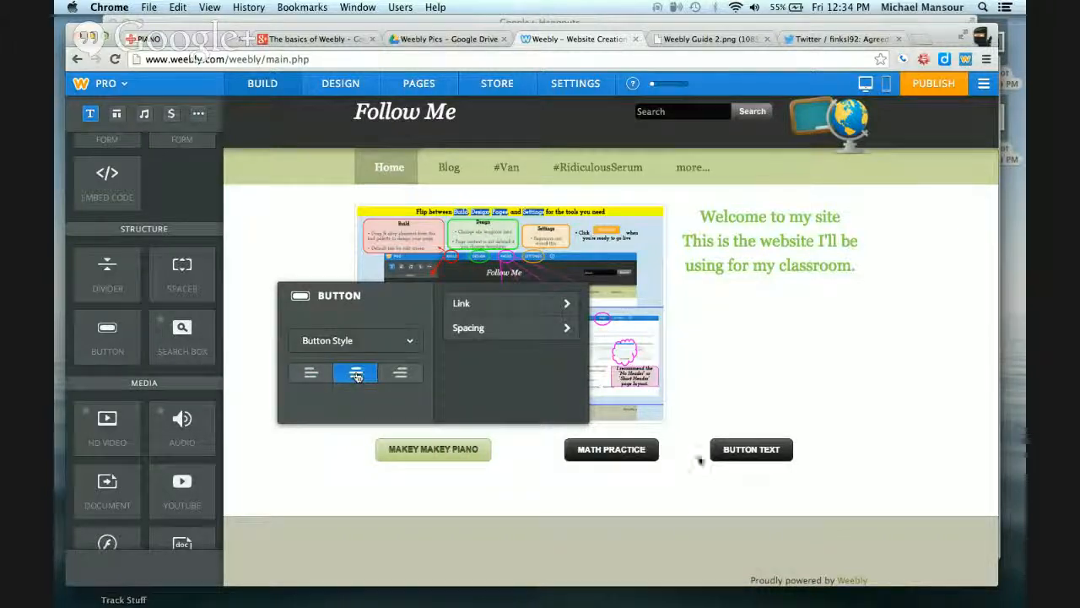
click(741, 450)
click(711, 373)
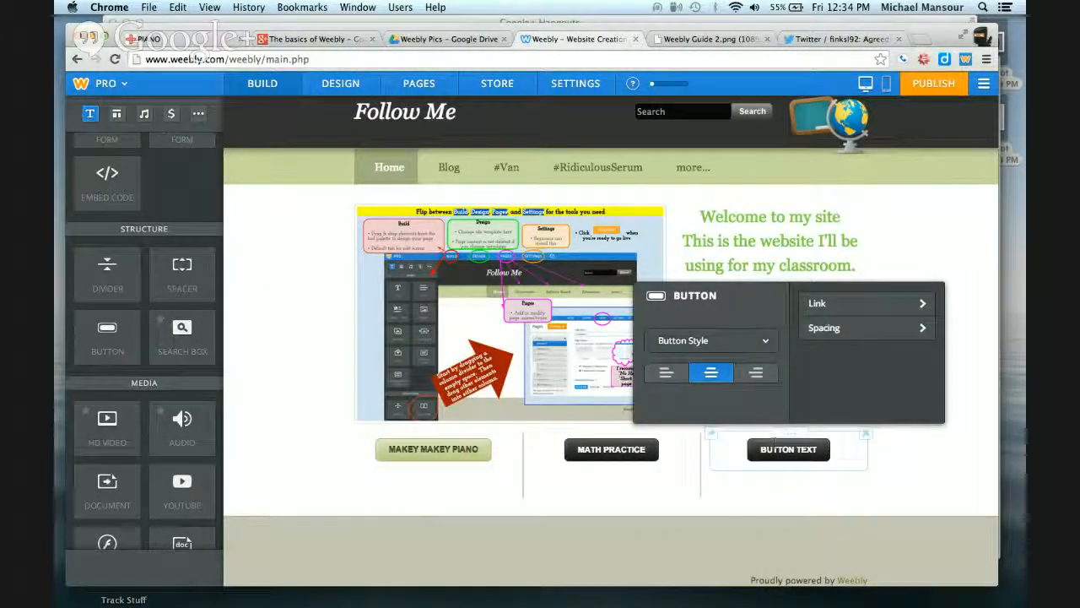
Try right and left alignment on the MATH PRACTICE button, returning it to centered
click(611, 452)
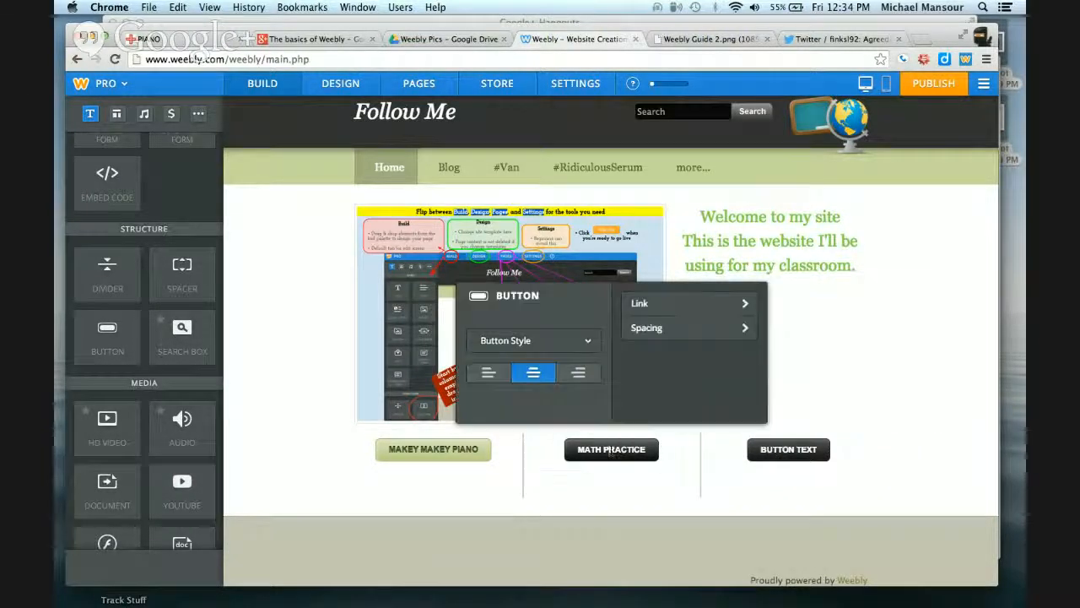
click(578, 372)
click(488, 374)
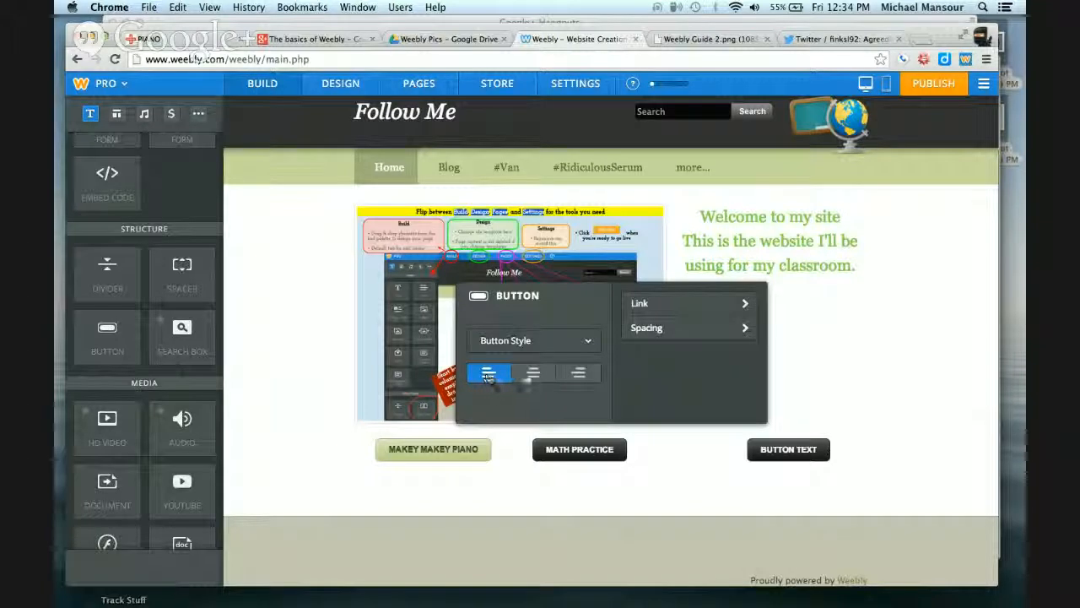
click(529, 374)
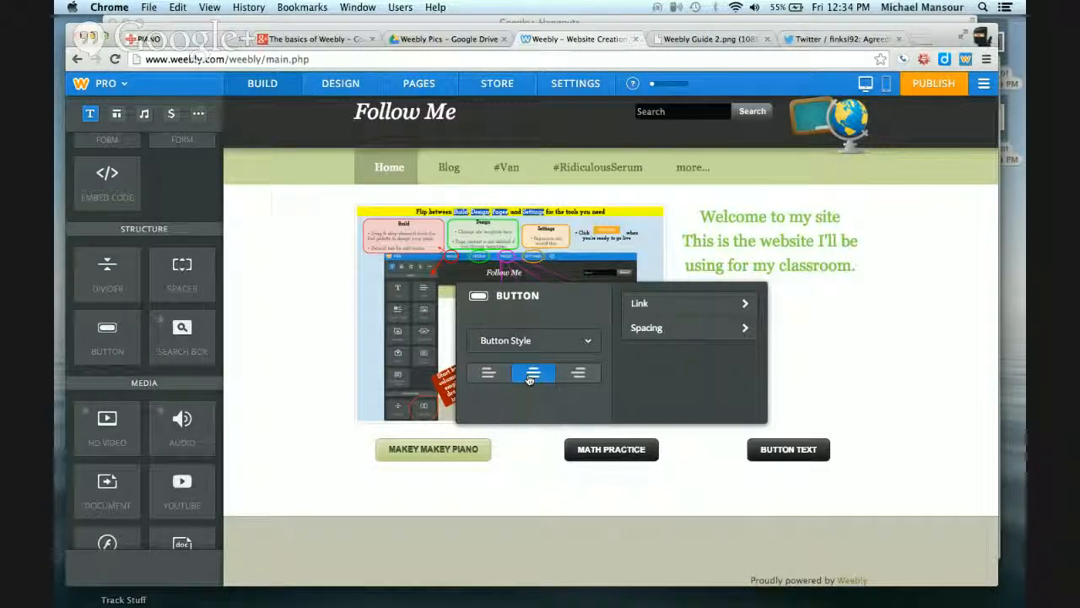
click(699, 307)
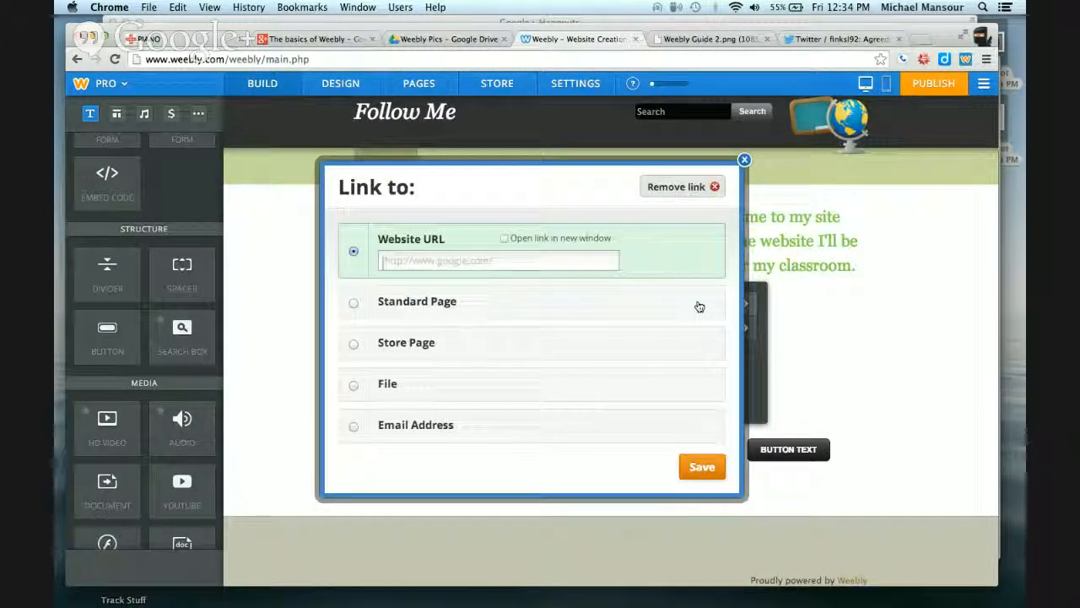
click(920, 43)
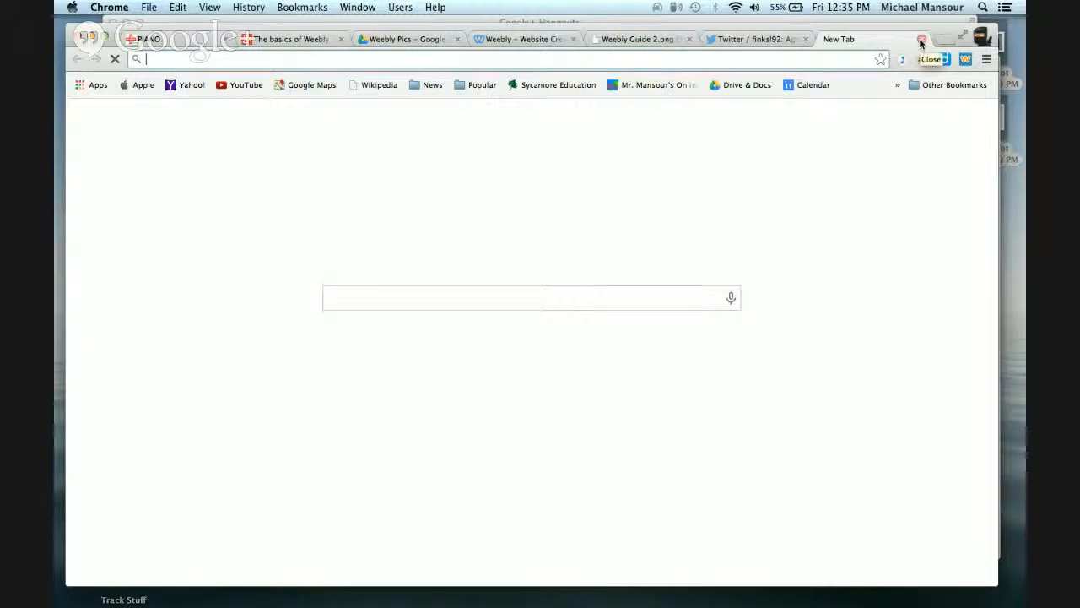
text(thatquiz.org)
key(Return)
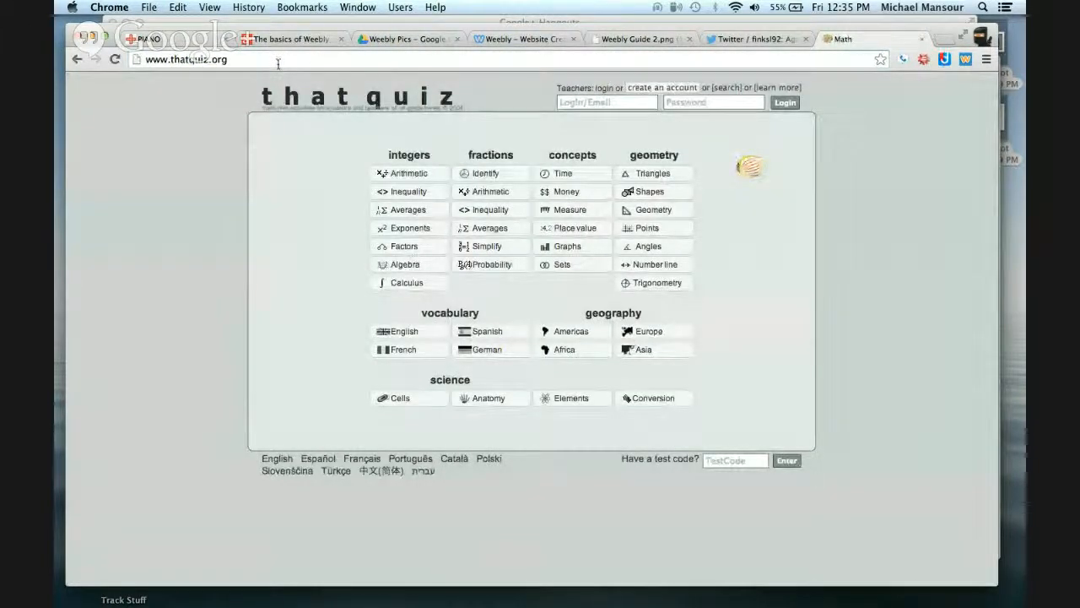
click(278, 63)
key(super+c)
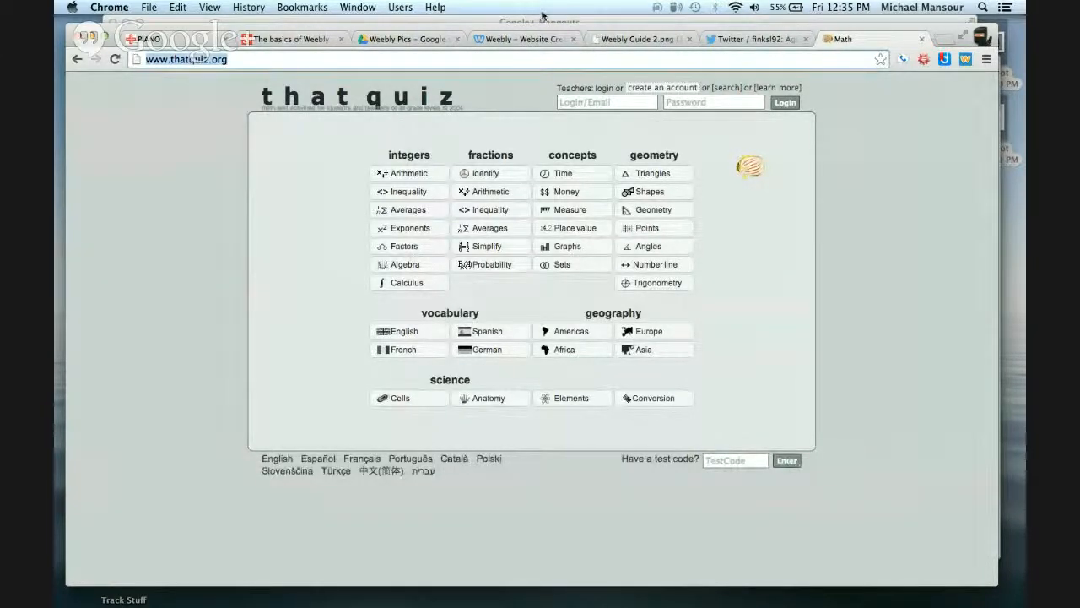
click(534, 38)
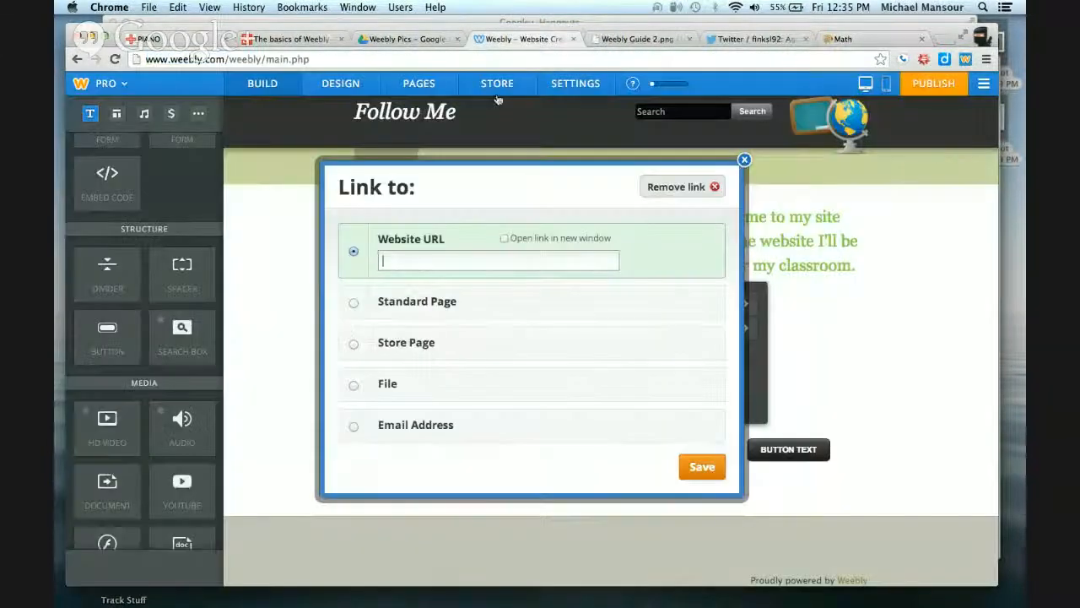
key(super+v)
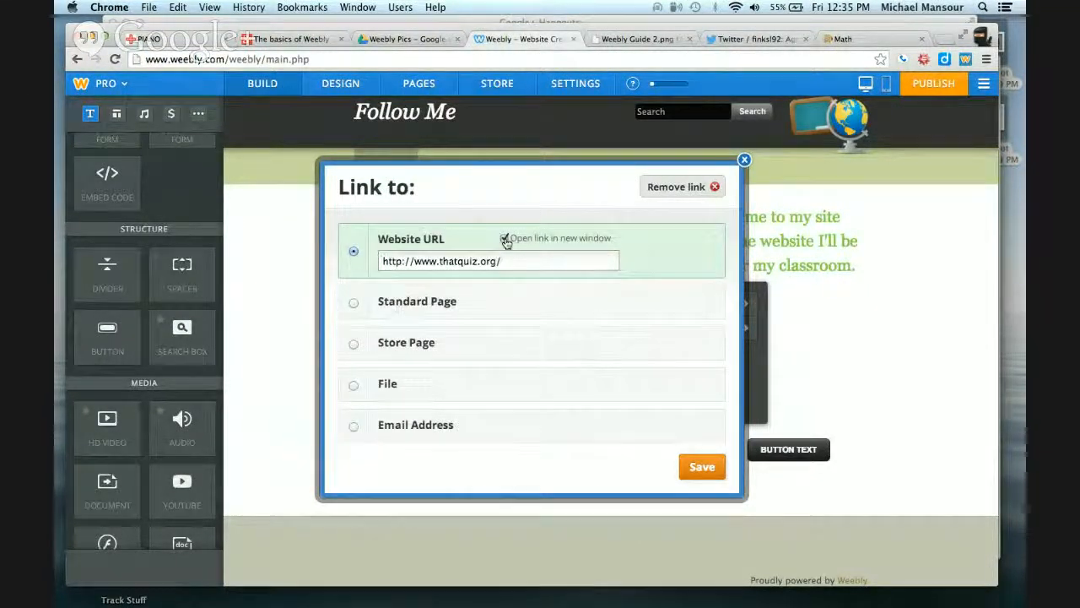
click(710, 469)
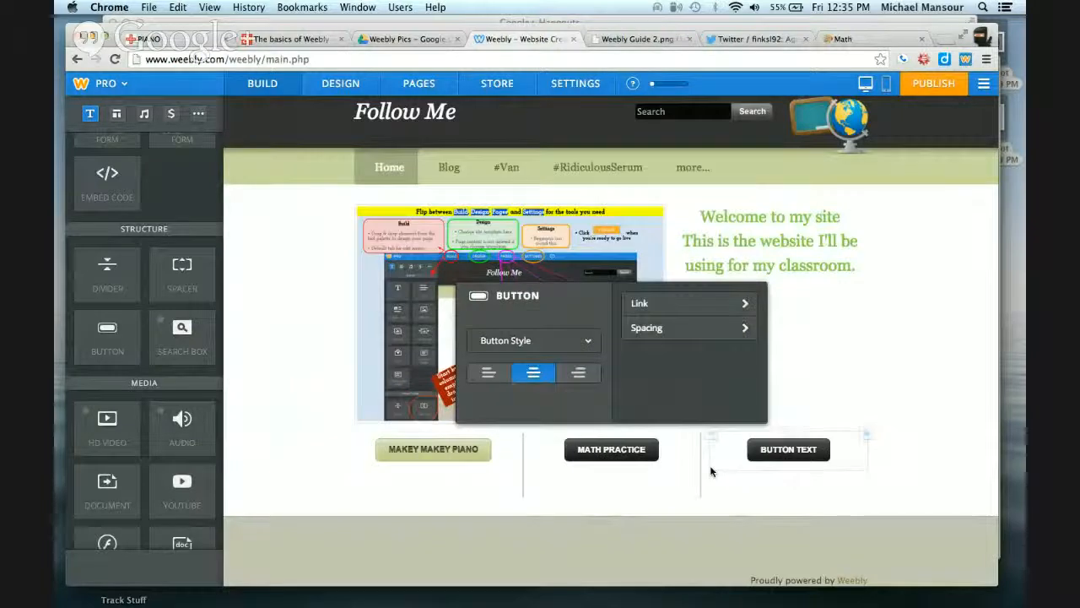
Relabel the third button "SPELLING PRACTICE"
click(780, 450)
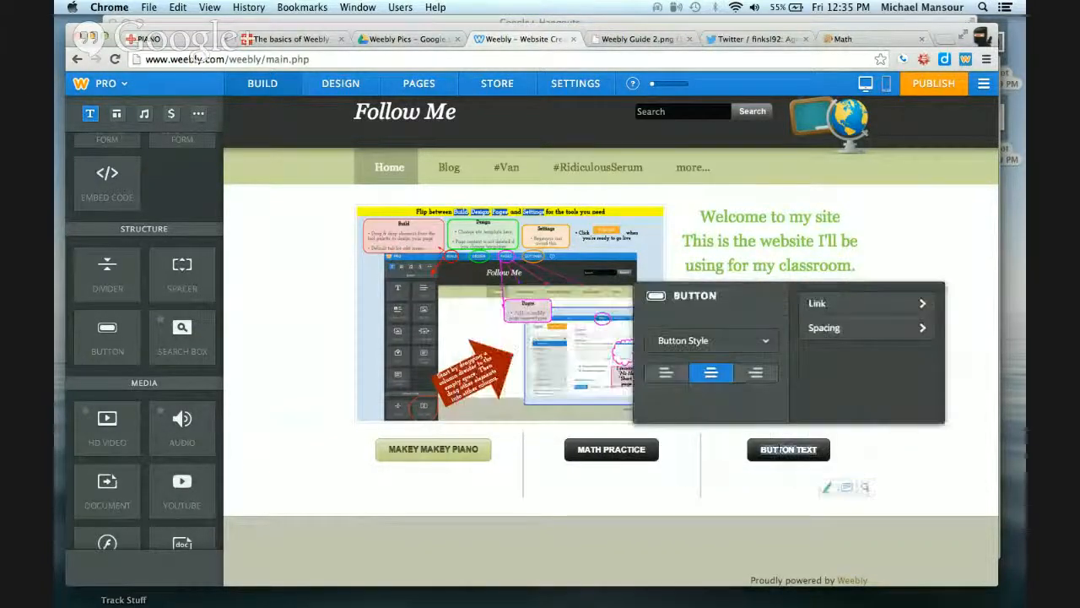
text(SP)
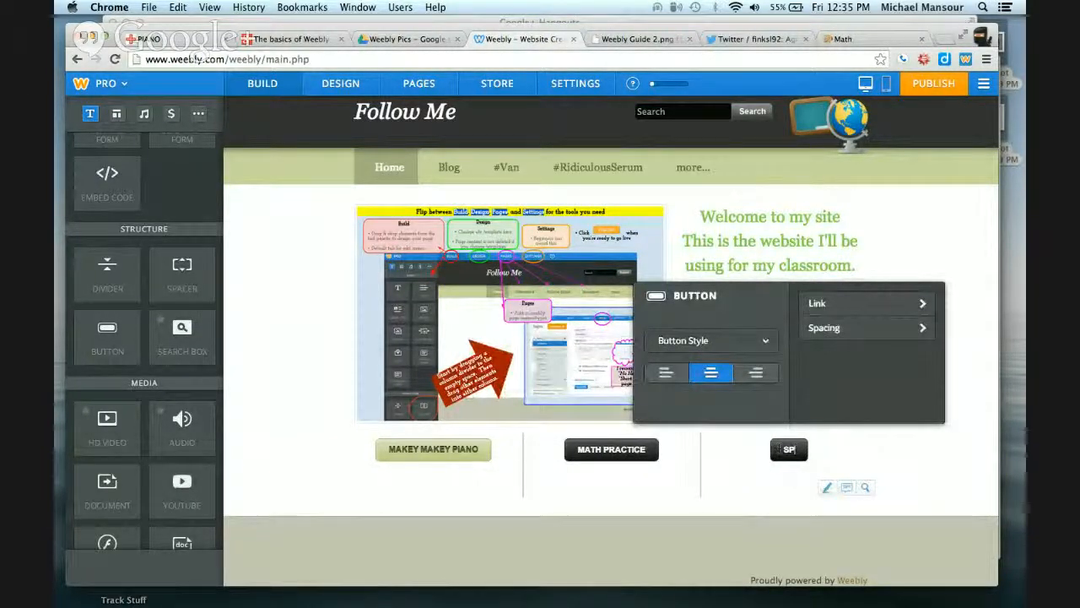
text(ELLING)
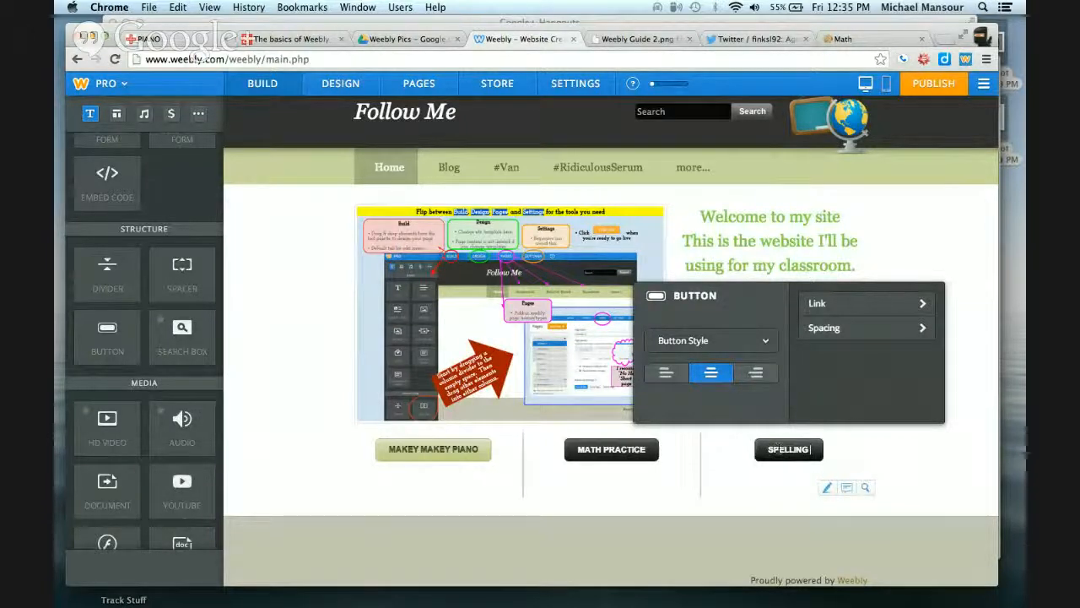
text( PRACTICE)
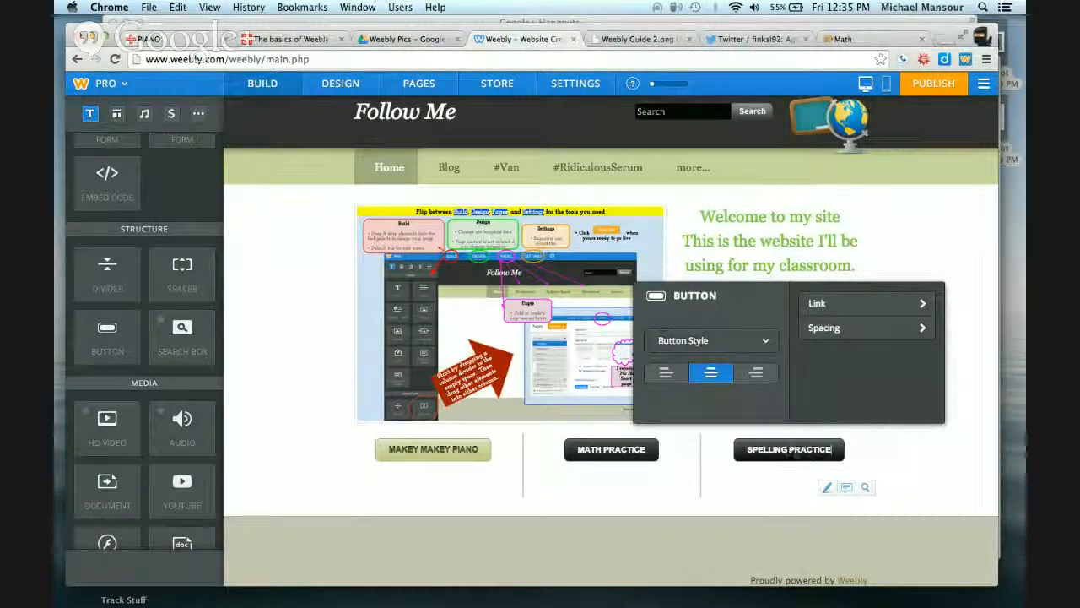
click(846, 309)
click(872, 35)
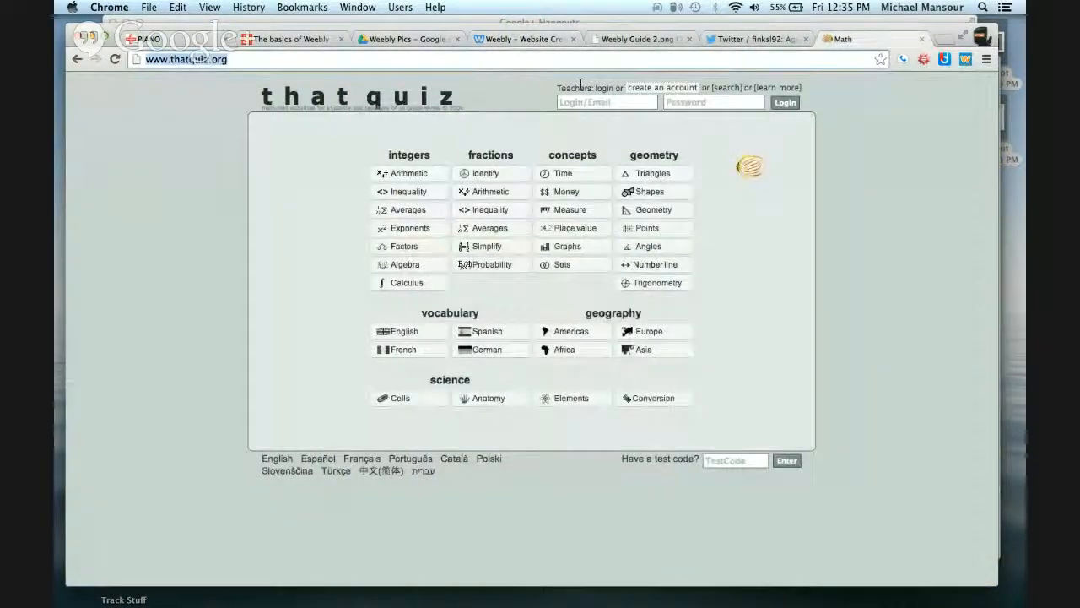
text(spellingcity.com)
key(Return)
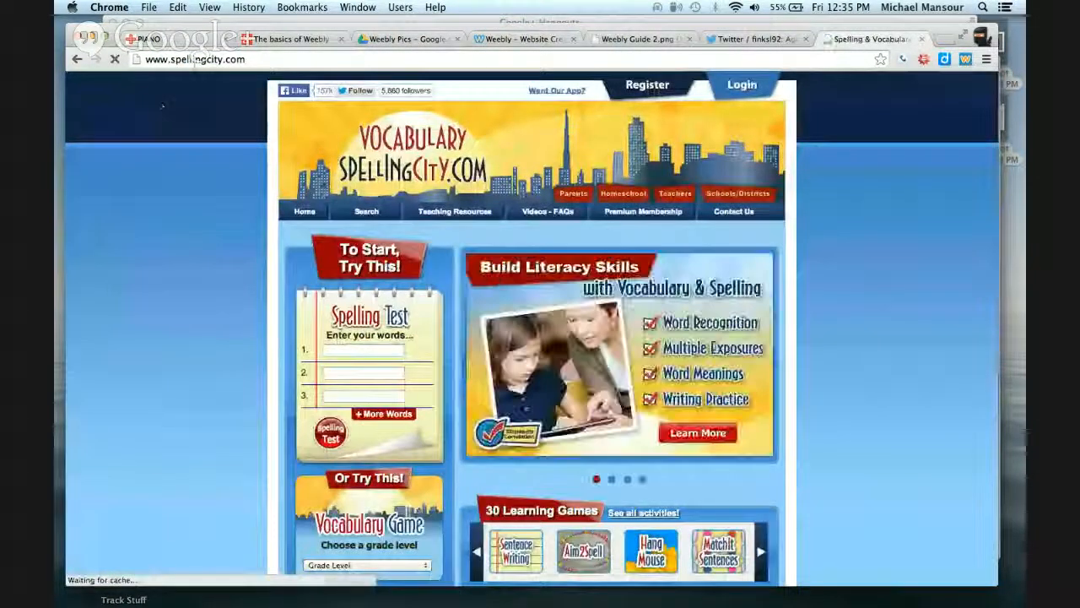
click(194, 61)
key(super+c)
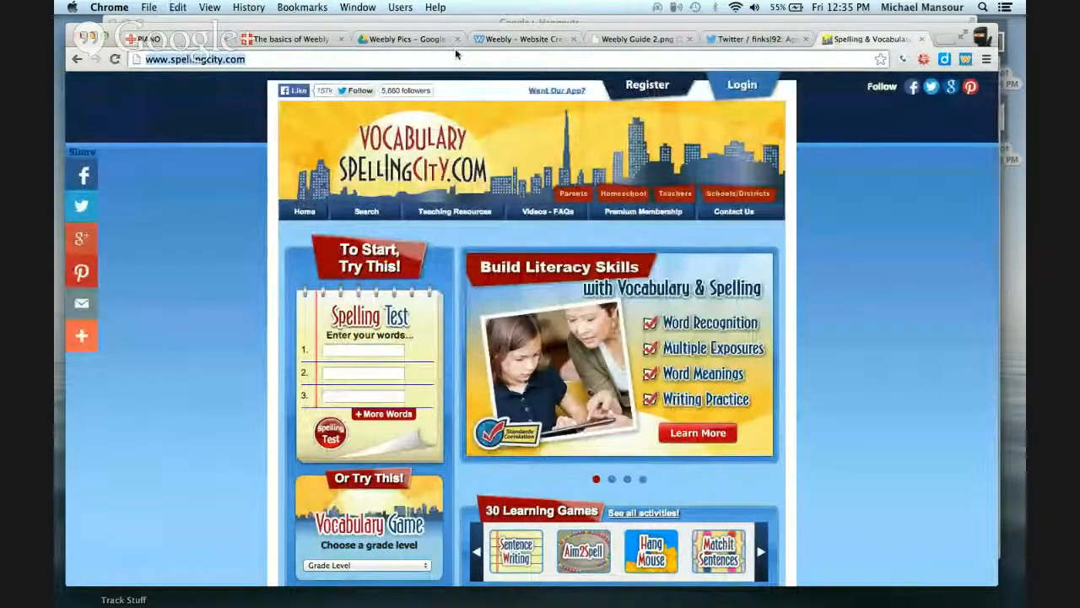
click(497, 39)
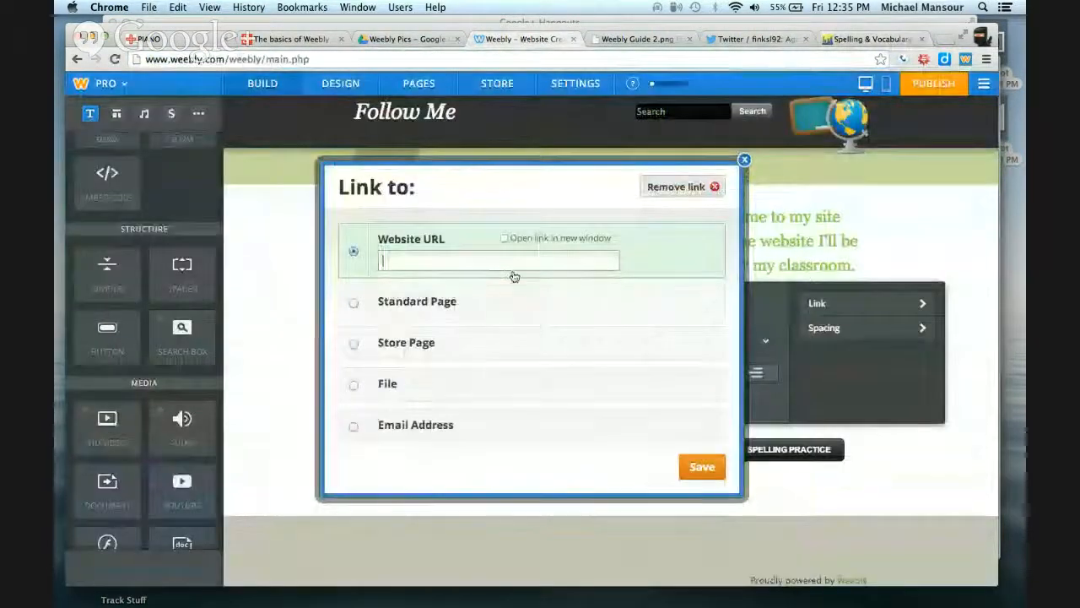
key(super+v)
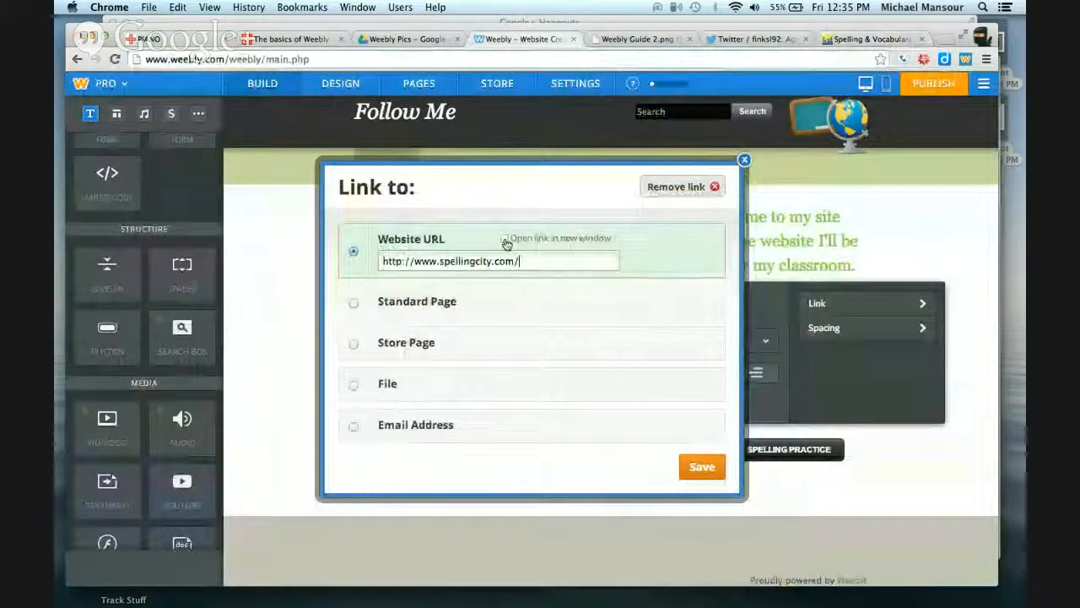
click(505, 239)
click(704, 466)
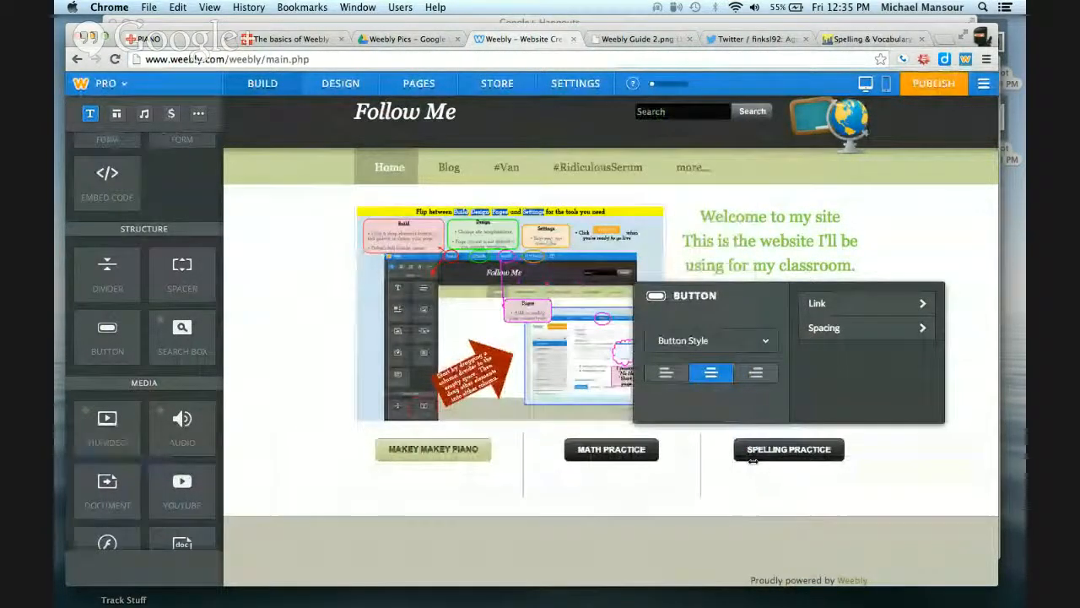
Shorten the third button's label to "SPELLING" and recheck its link settings
click(934, 475)
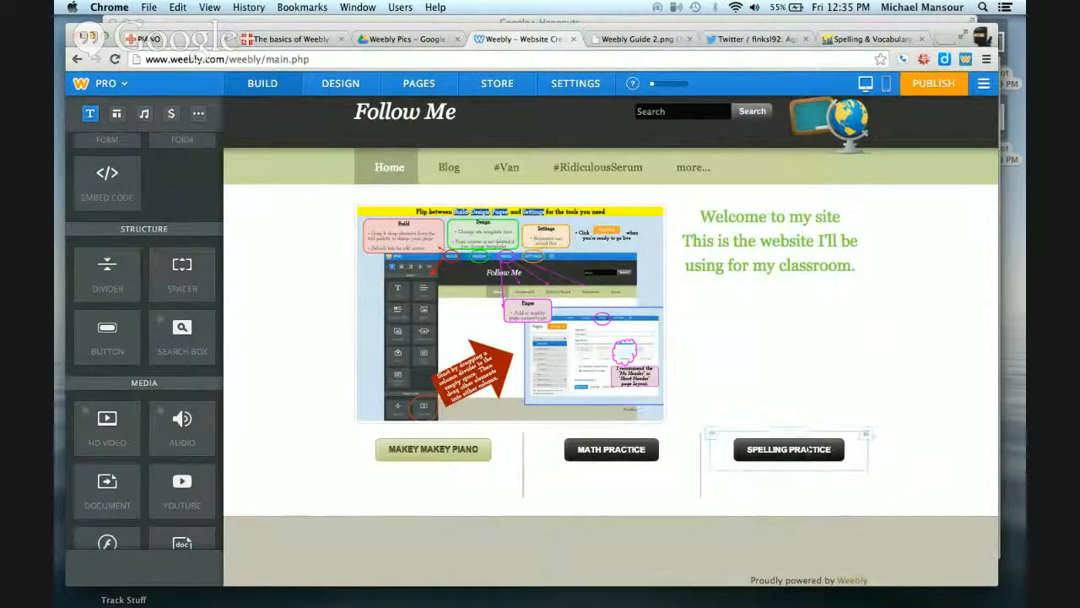
click(809, 450)
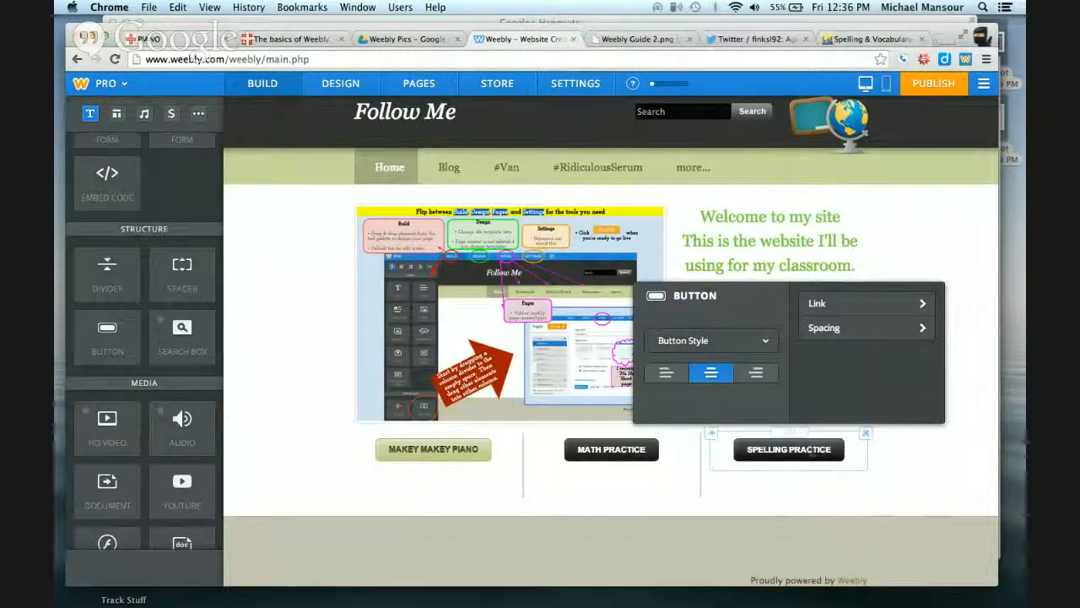
double_click(812, 449)
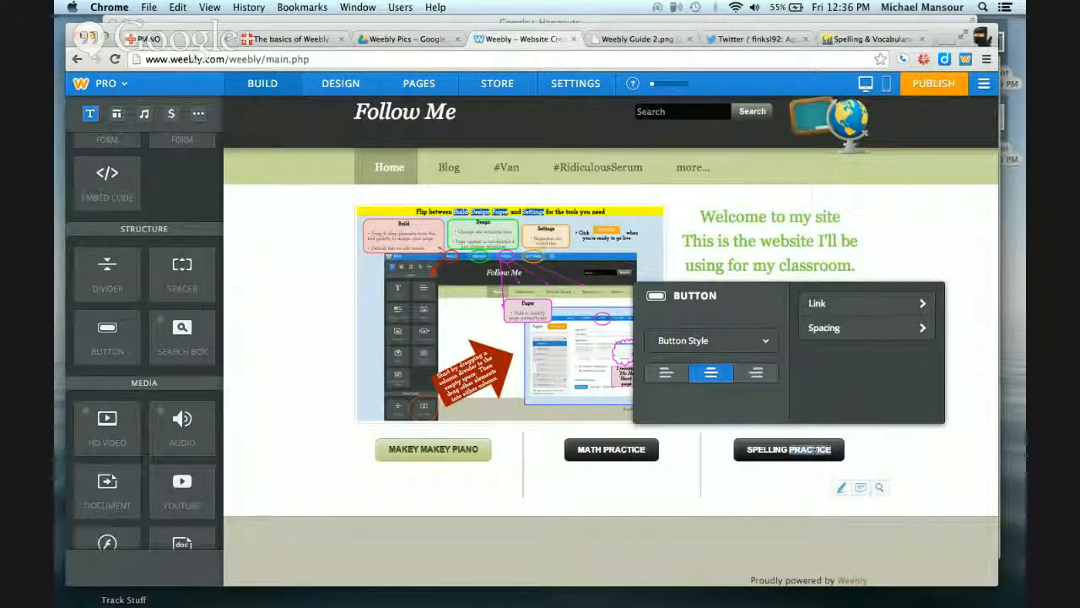
key(BackSpace)
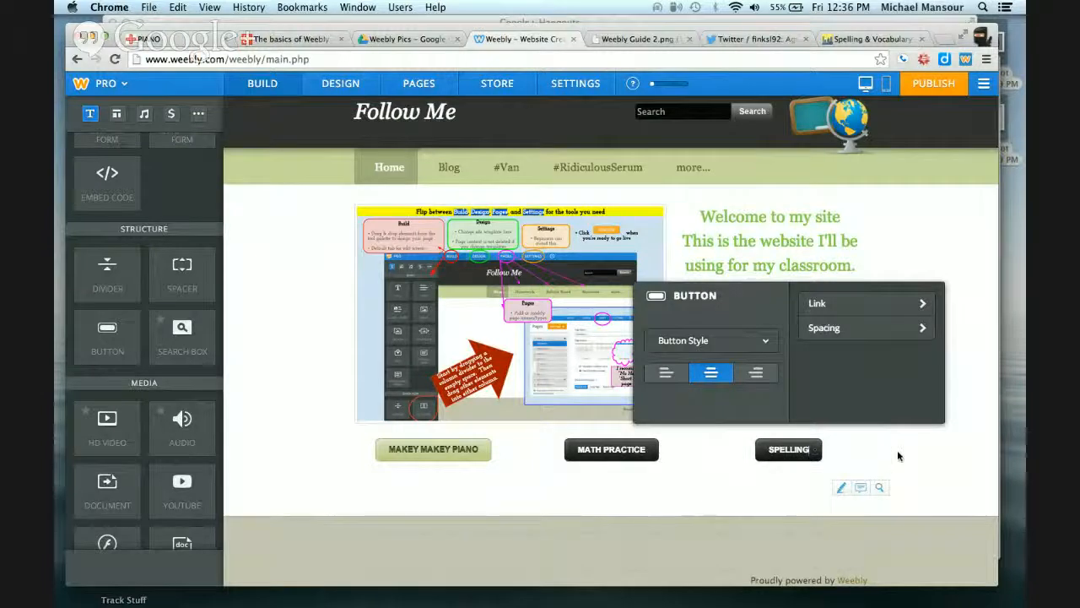
click(856, 302)
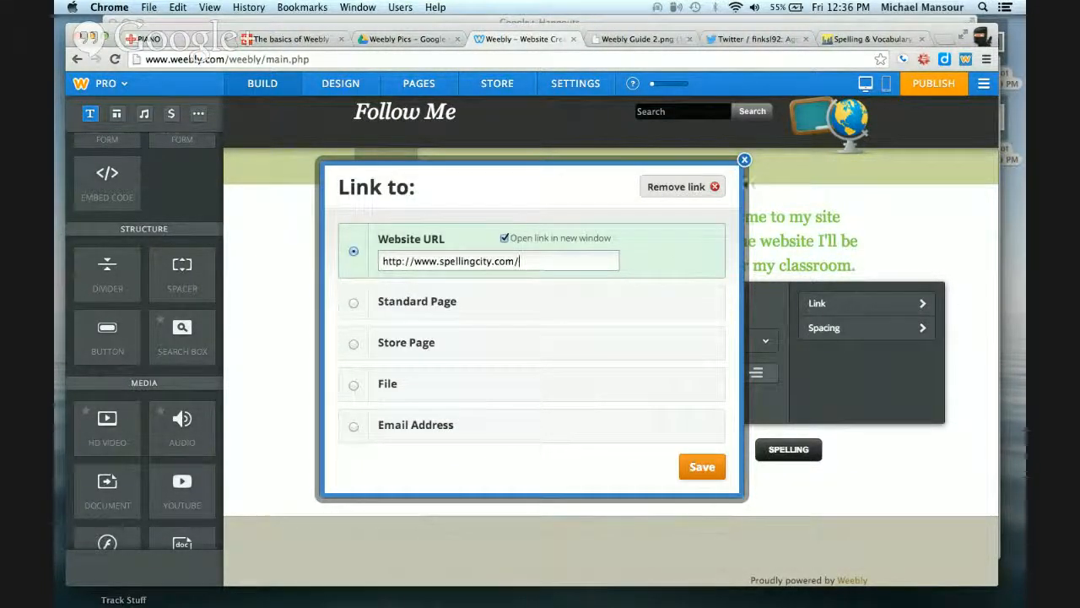
click(702, 467)
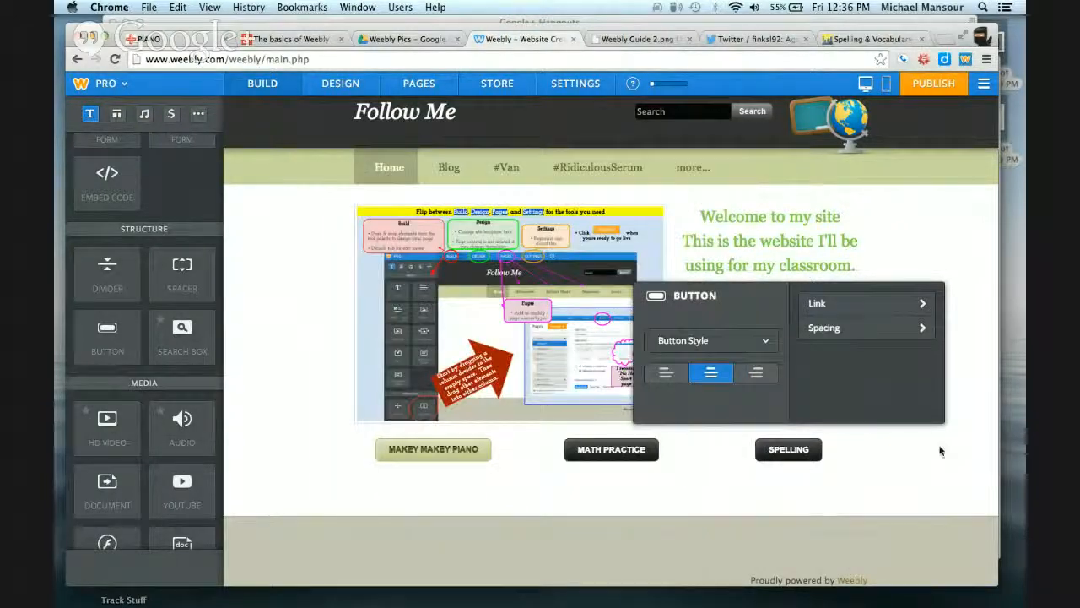
click(948, 455)
Add a YouTube element to the page below the row of buttons
scroll(949, 458, down, 1)
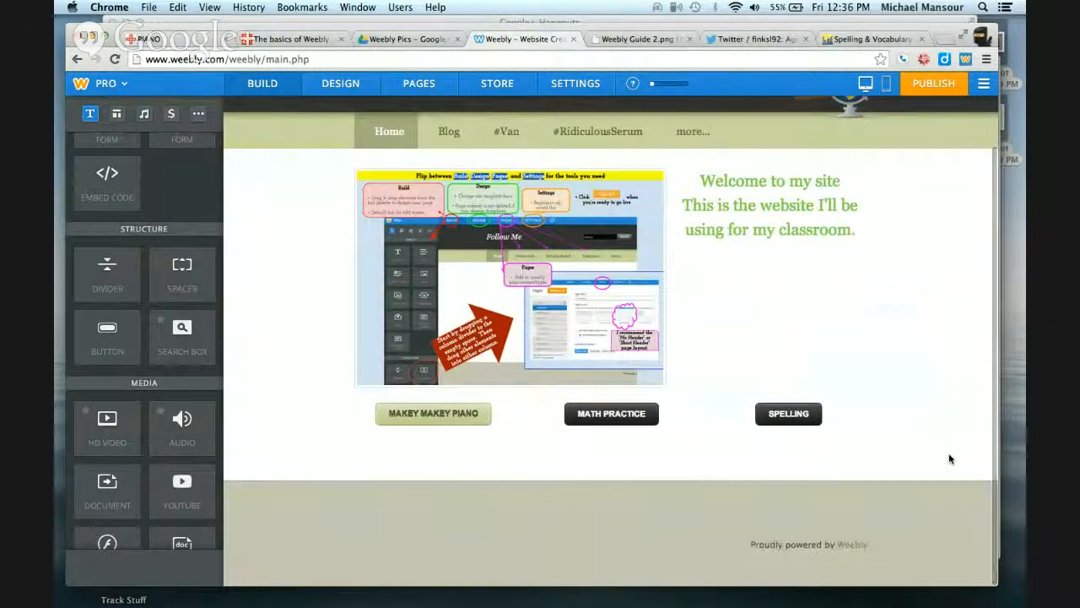
scroll(141, 375, down, 2)
scroll(141, 375, down, 10)
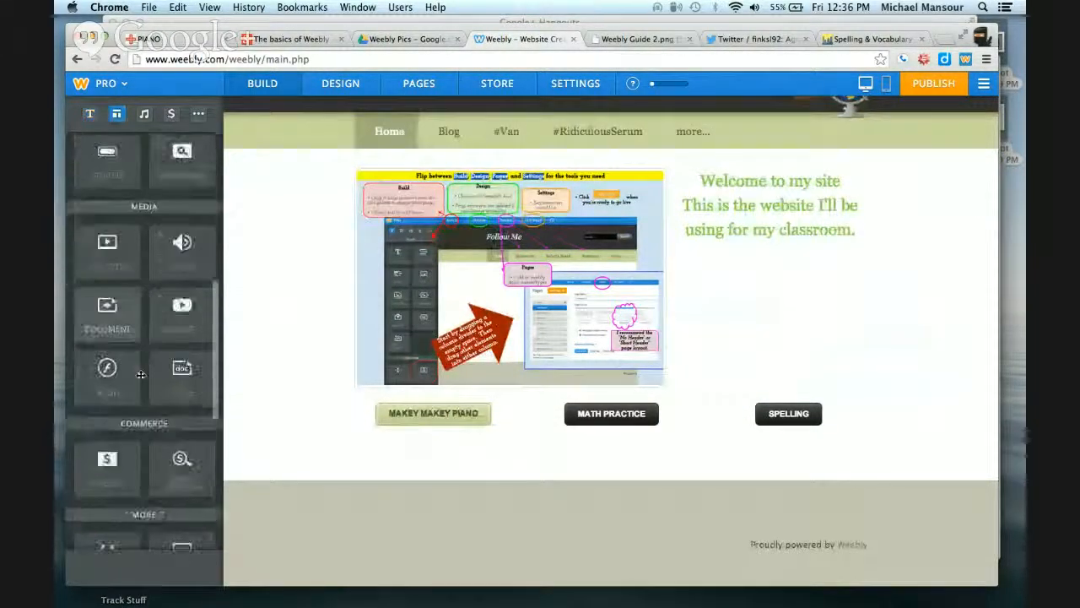
scroll(141, 374, up, 8)
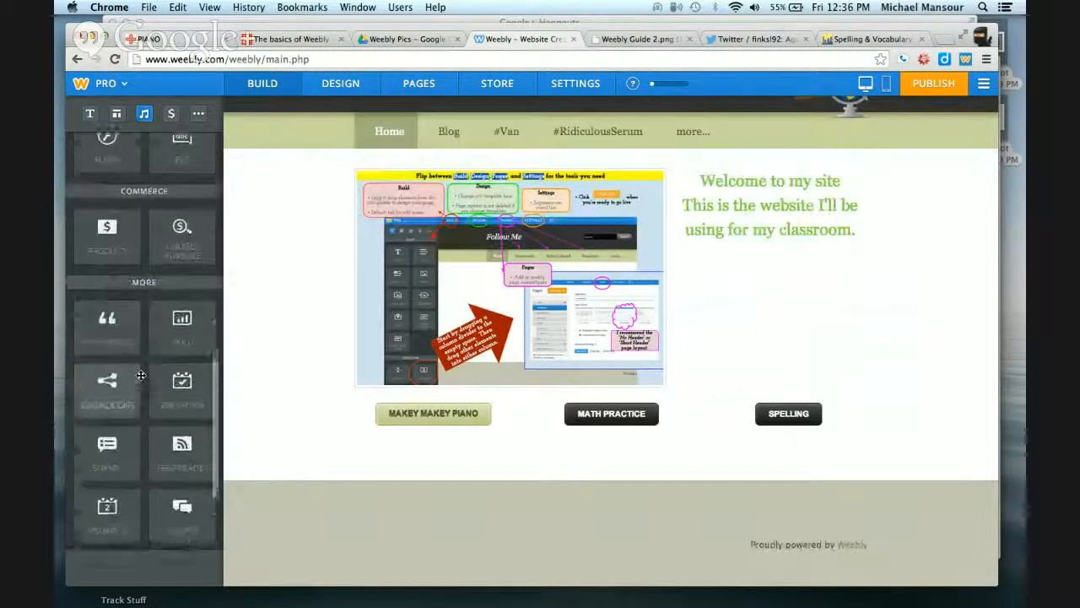
scroll(141, 374, up, 4)
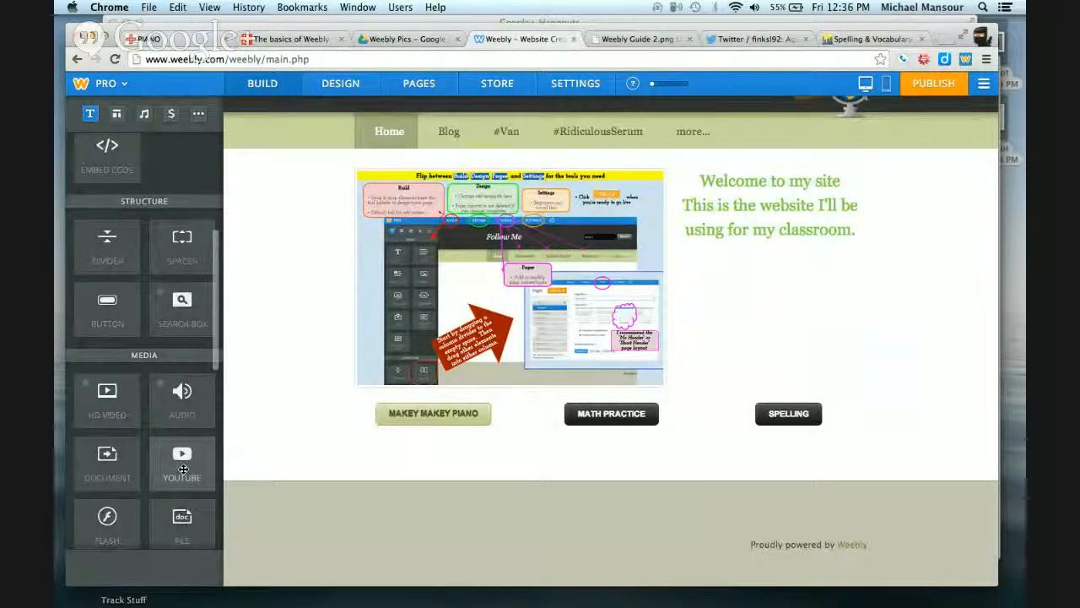
drag(184, 469, 624, 470)
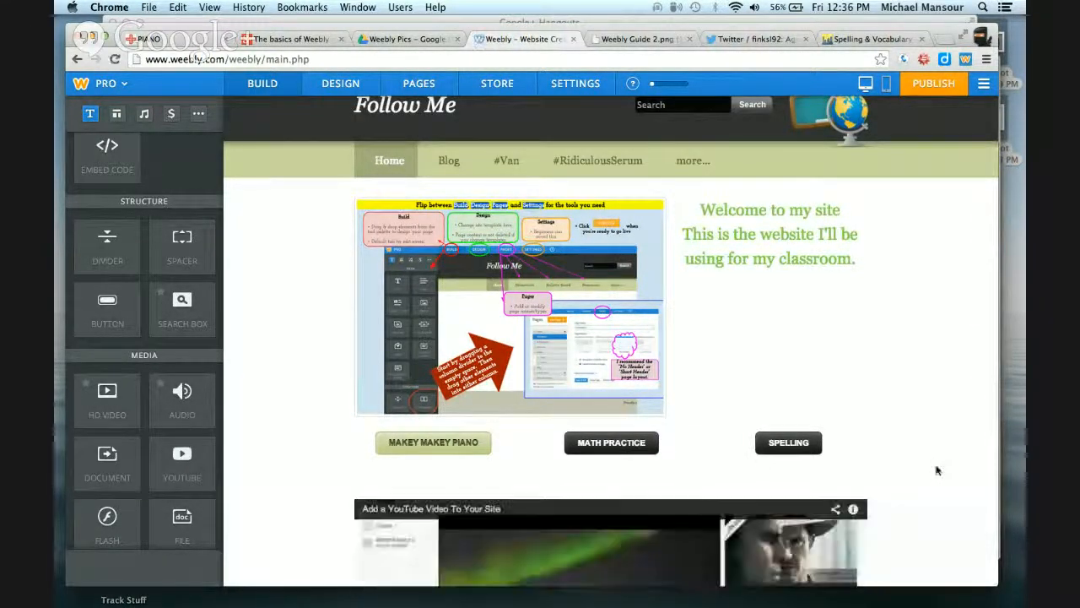
Open the YouTube element's settings and, in a new tab, open the "EDU 601 Technology Sing A-Long" video on YouTube
scroll(935, 469, down, 3)
scroll(935, 469, down, 4)
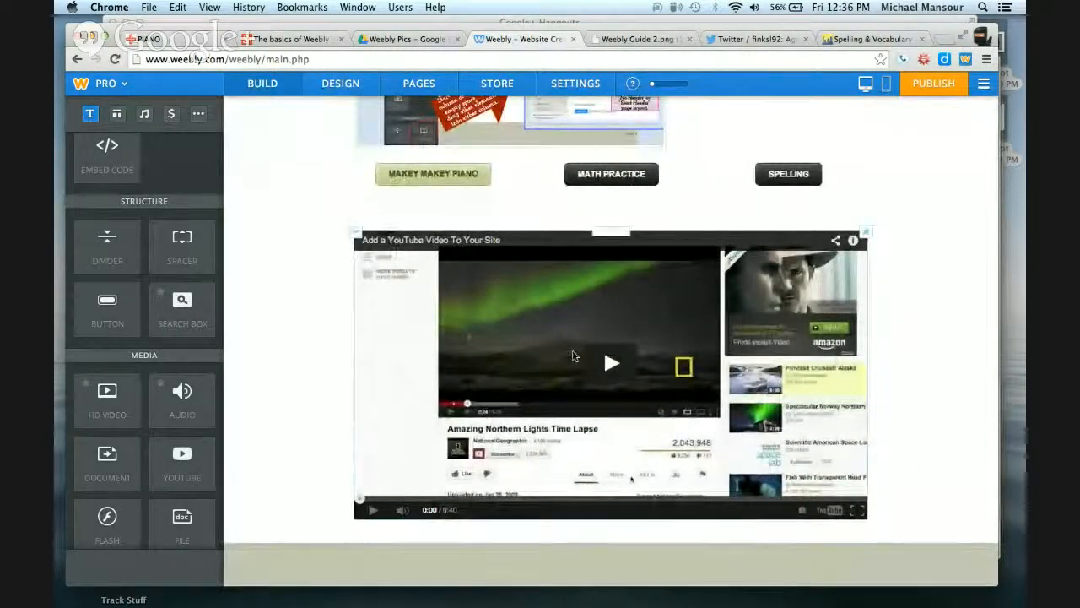
click(573, 357)
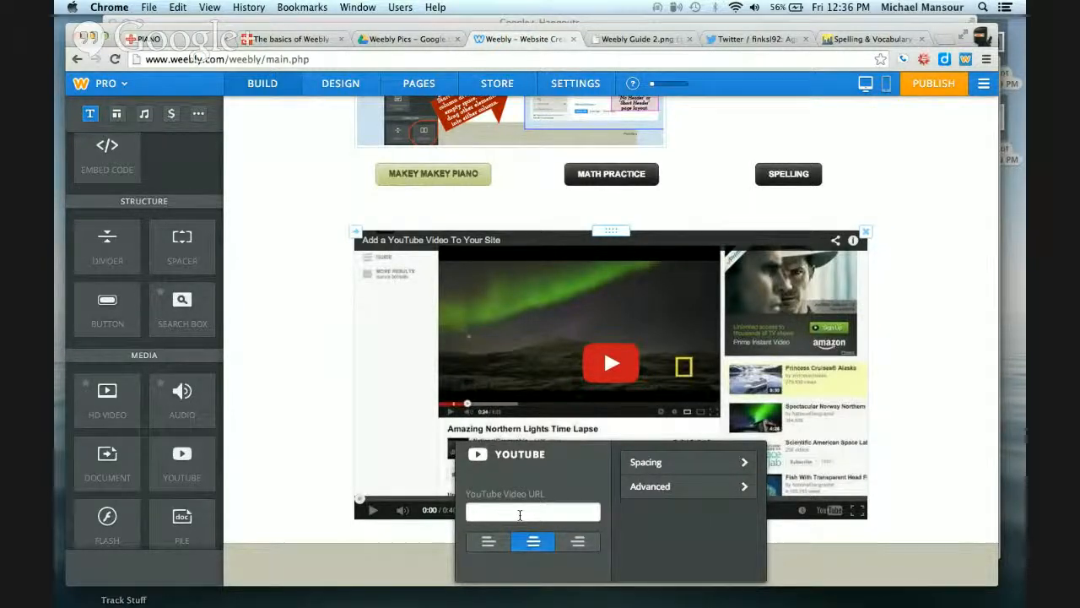
click(945, 38)
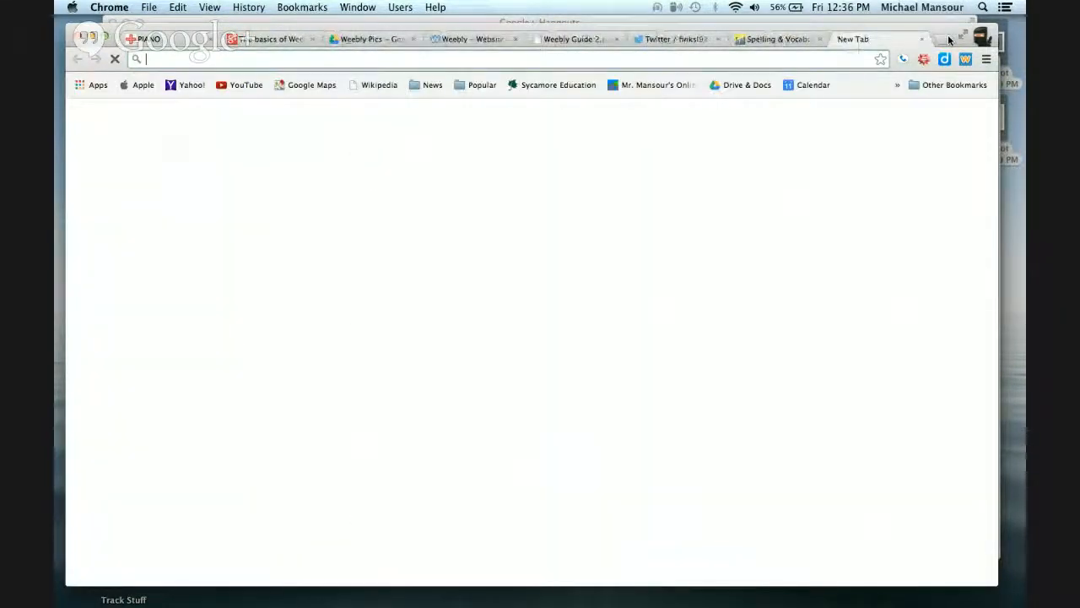
text(youtube.com)
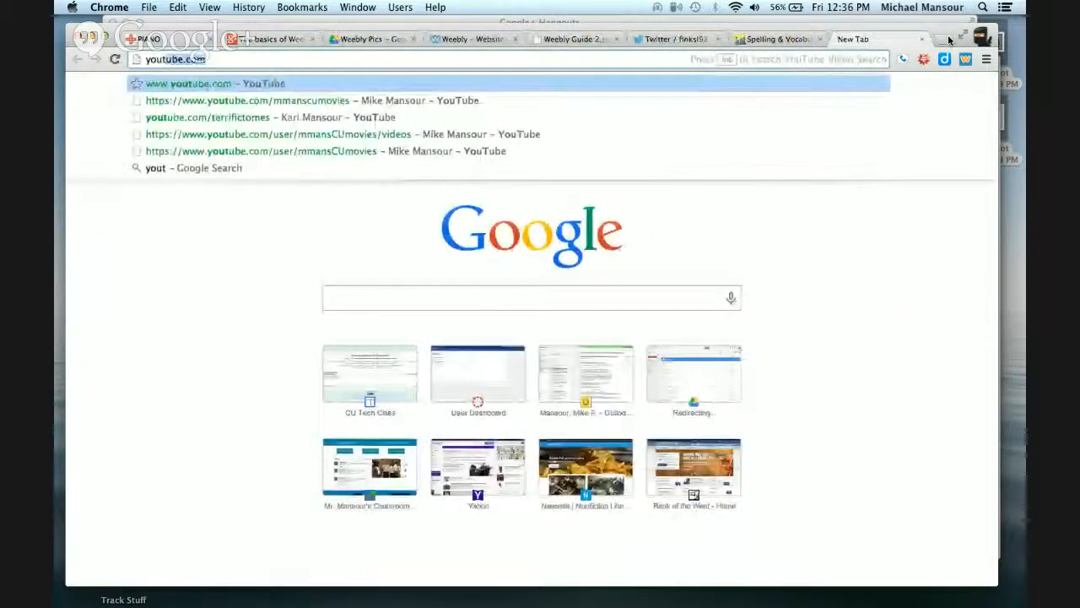
click(319, 102)
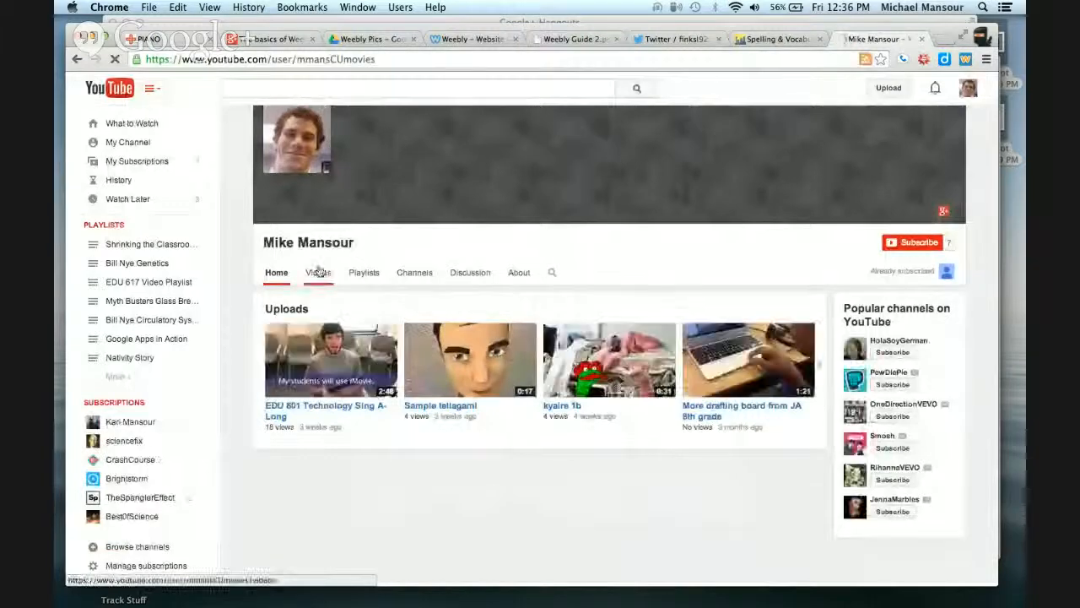
click(324, 409)
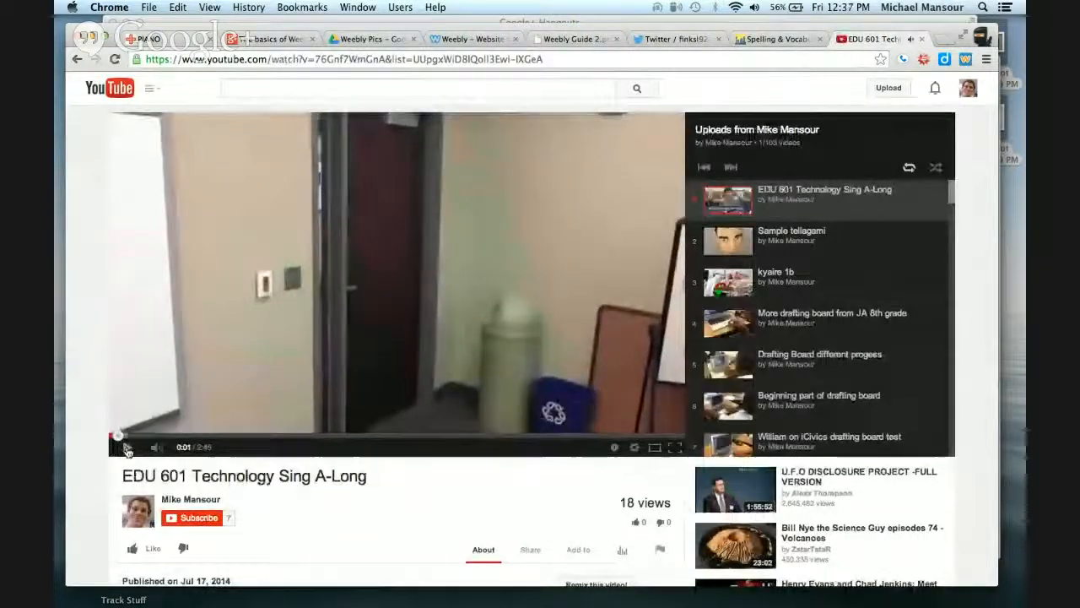
Copy the video's web address and paste it into the YouTube element's video URL field
scroll(401, 501, down, 1)
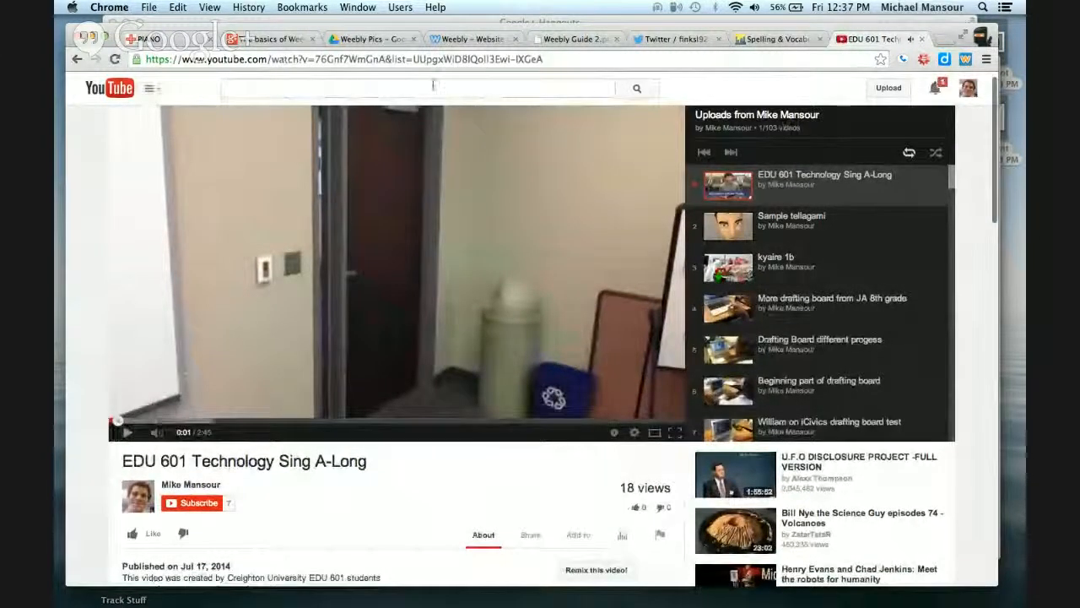
click(409, 61)
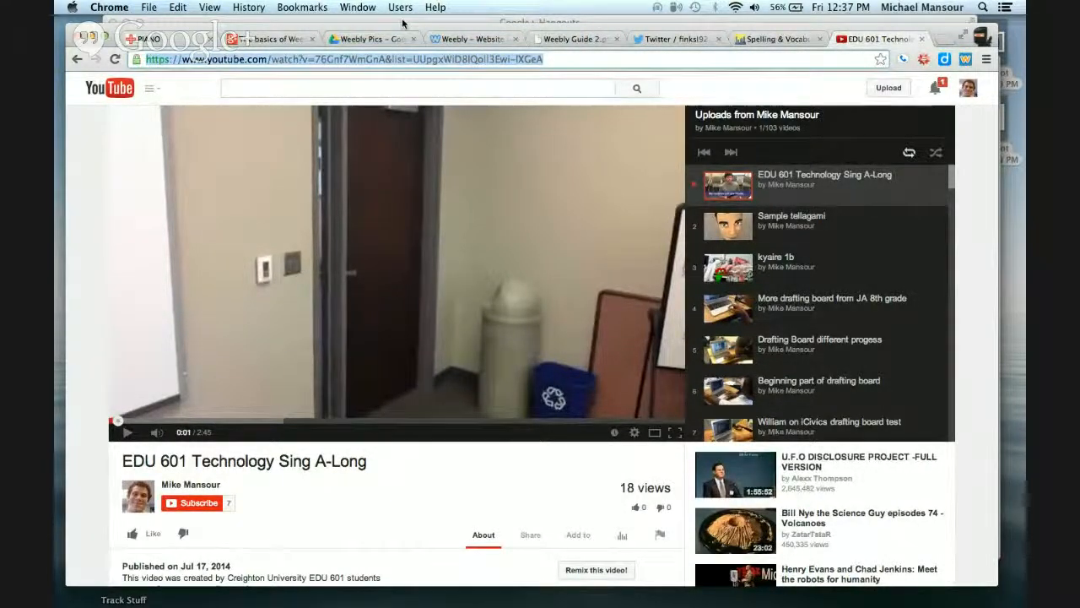
click(468, 39)
click(503, 512)
key(super+v)
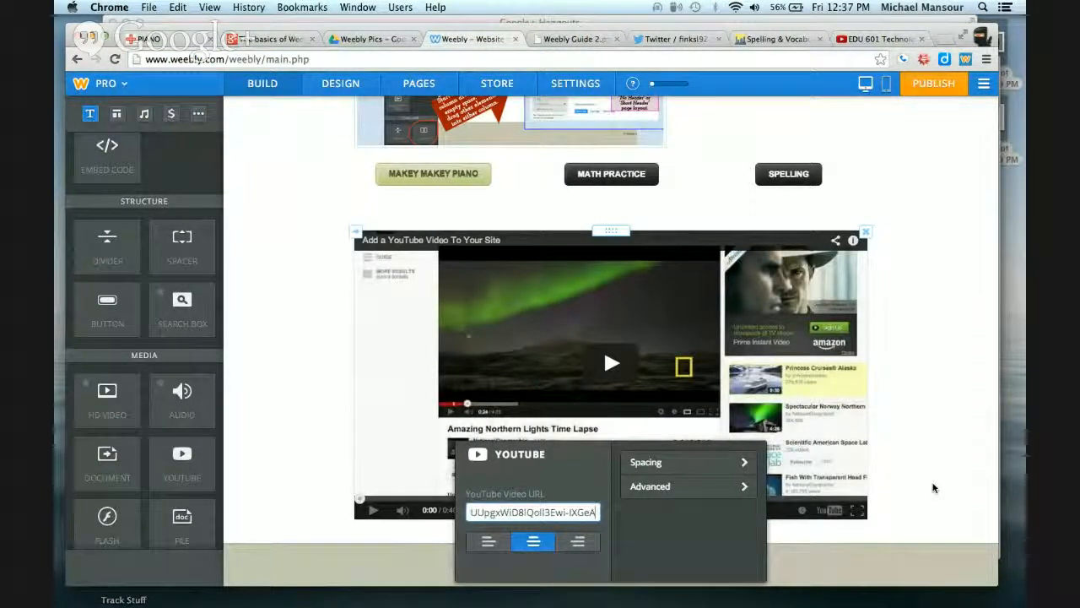
click(934, 488)
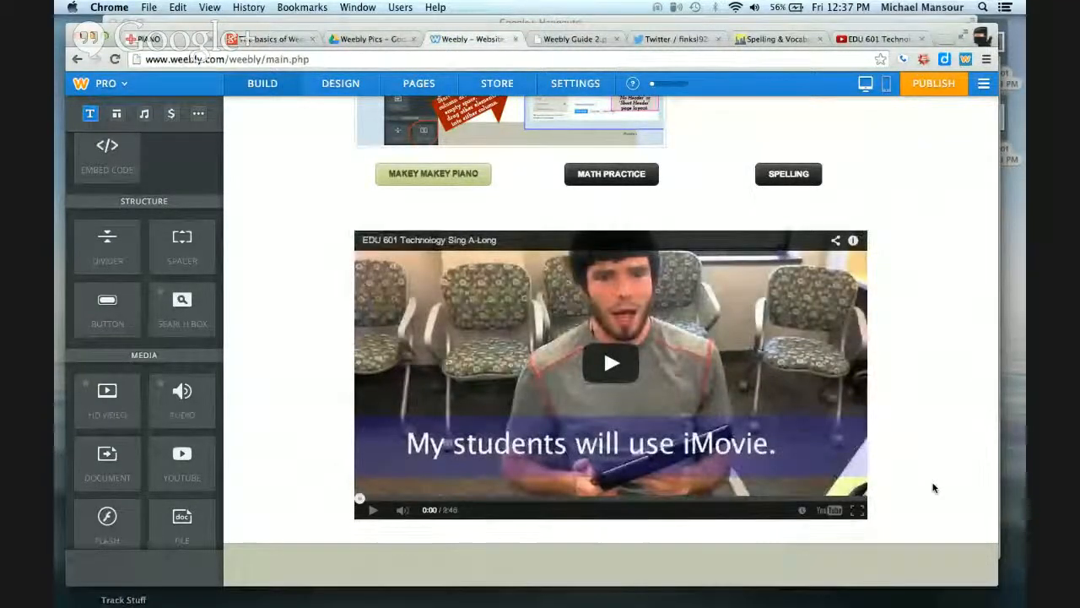
Add a new standard page named "Parents" with the No Header layout and save it for editing
scroll(934, 487, up, 5)
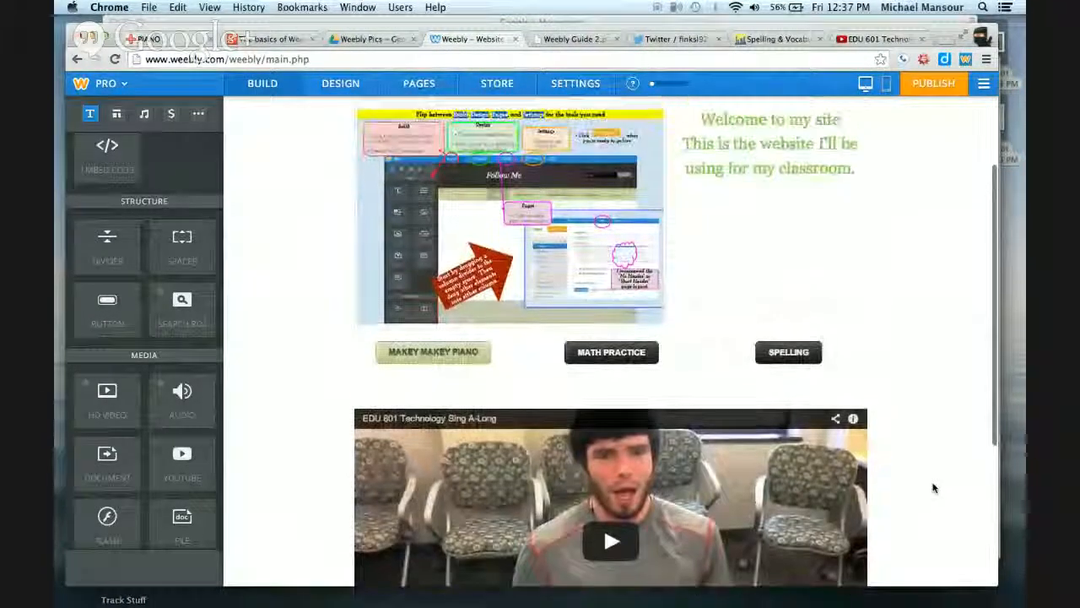
scroll(934, 488, down, 6)
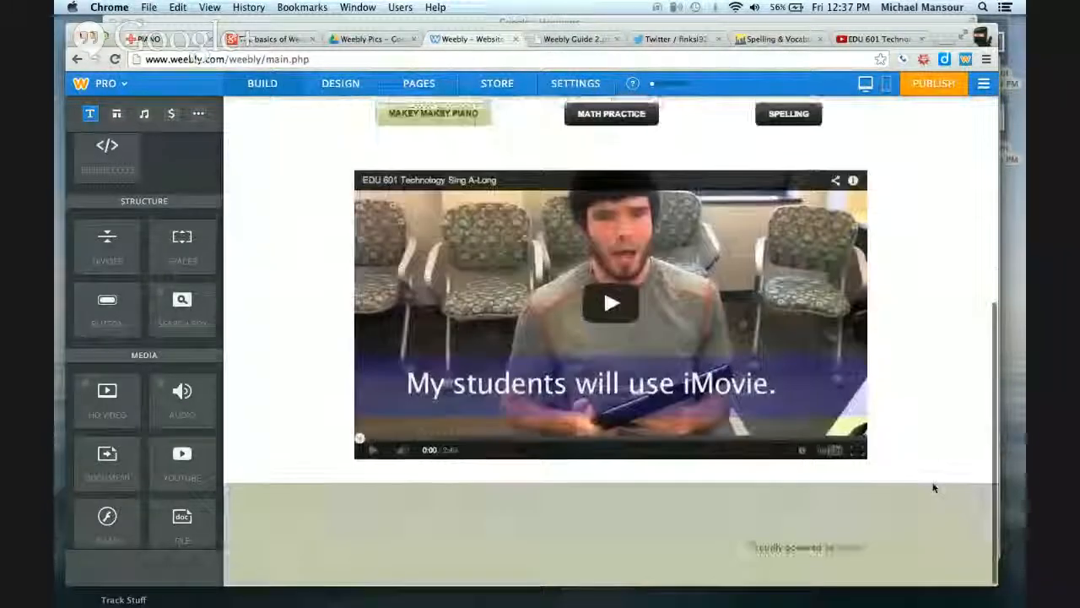
scroll(934, 488, up, 7)
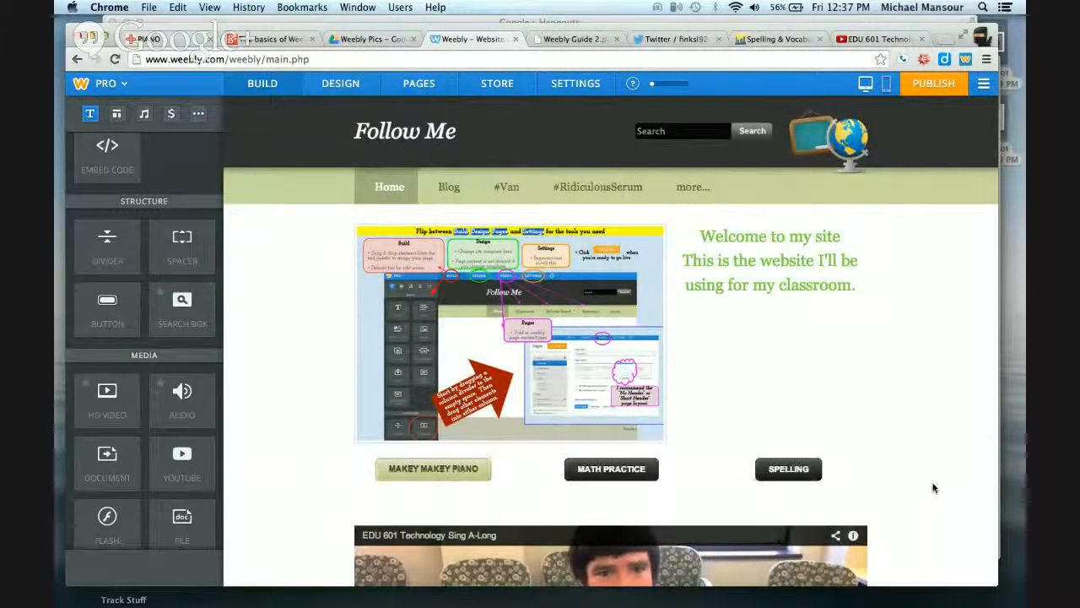
click(419, 83)
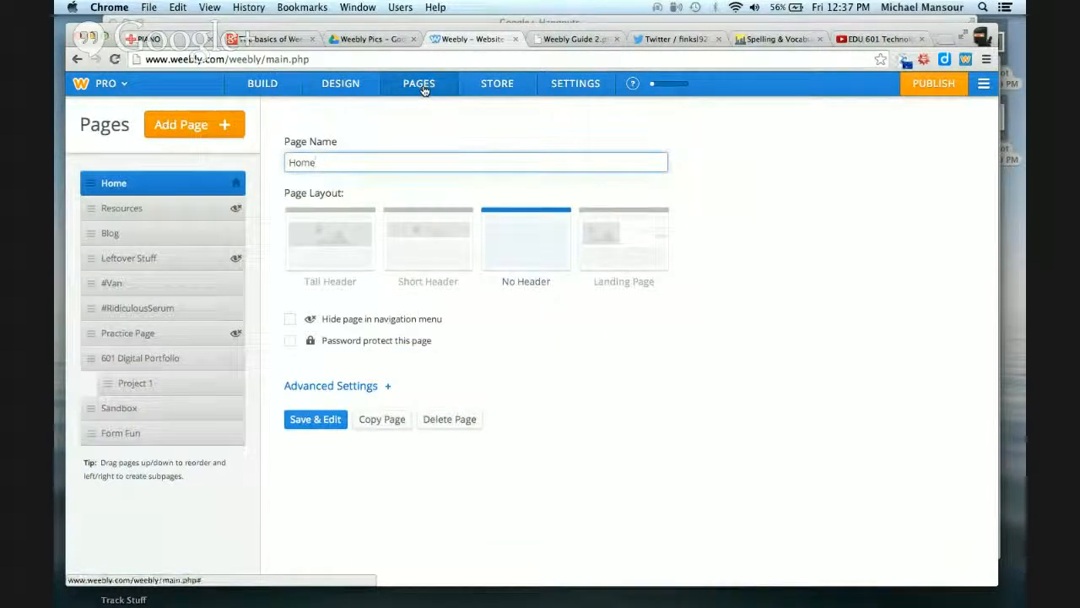
click(187, 127)
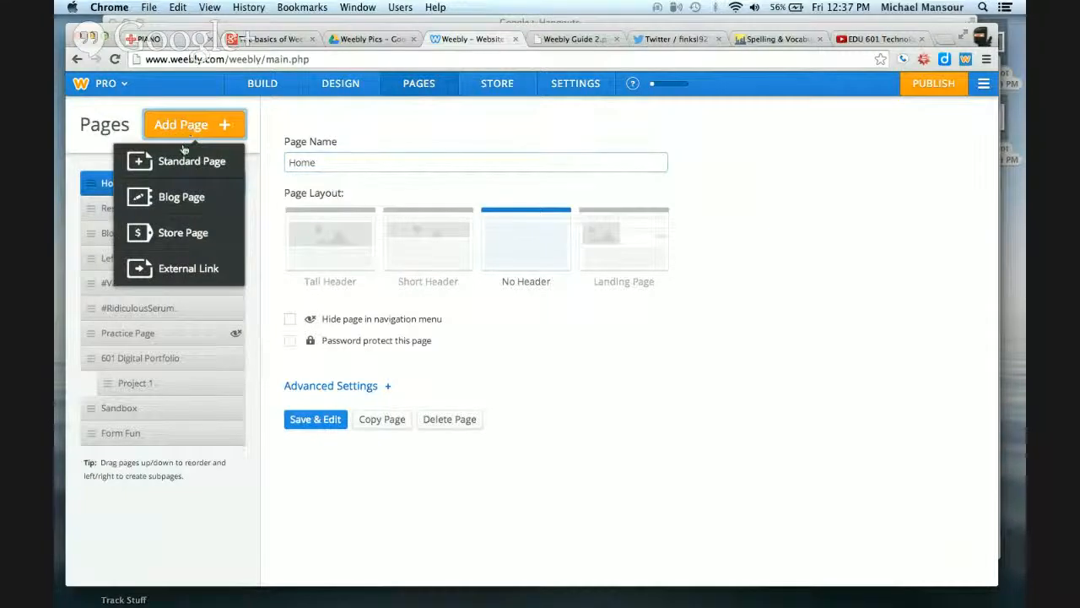
click(182, 165)
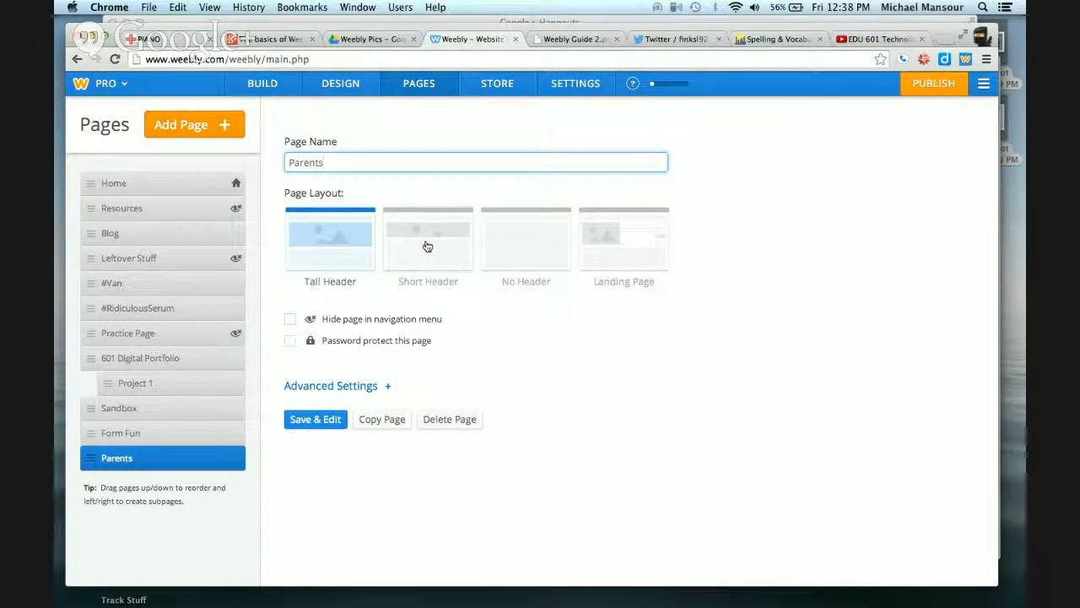
click(518, 259)
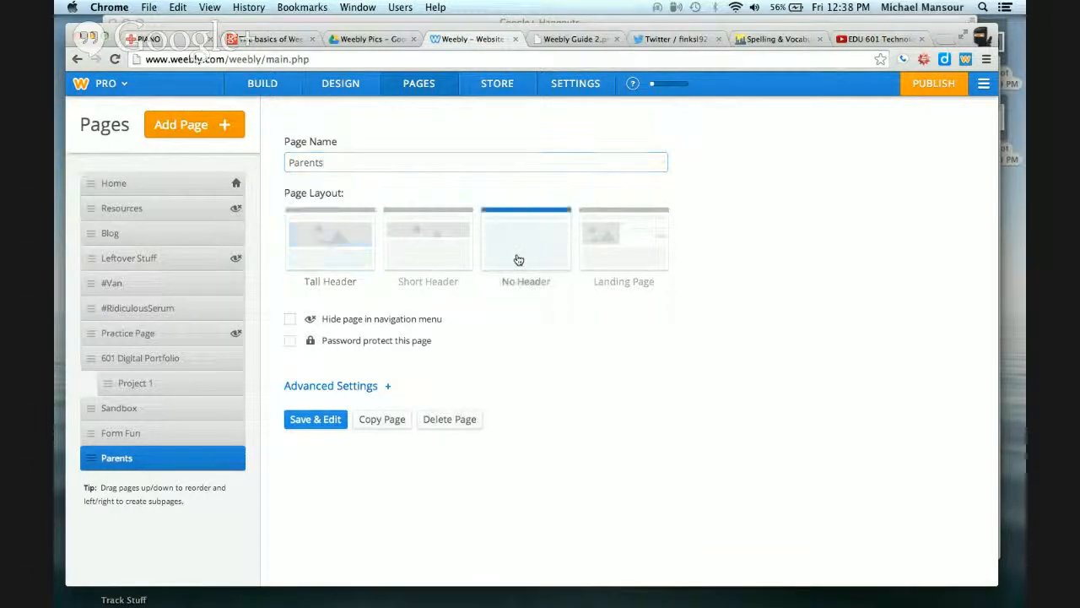
click(304, 419)
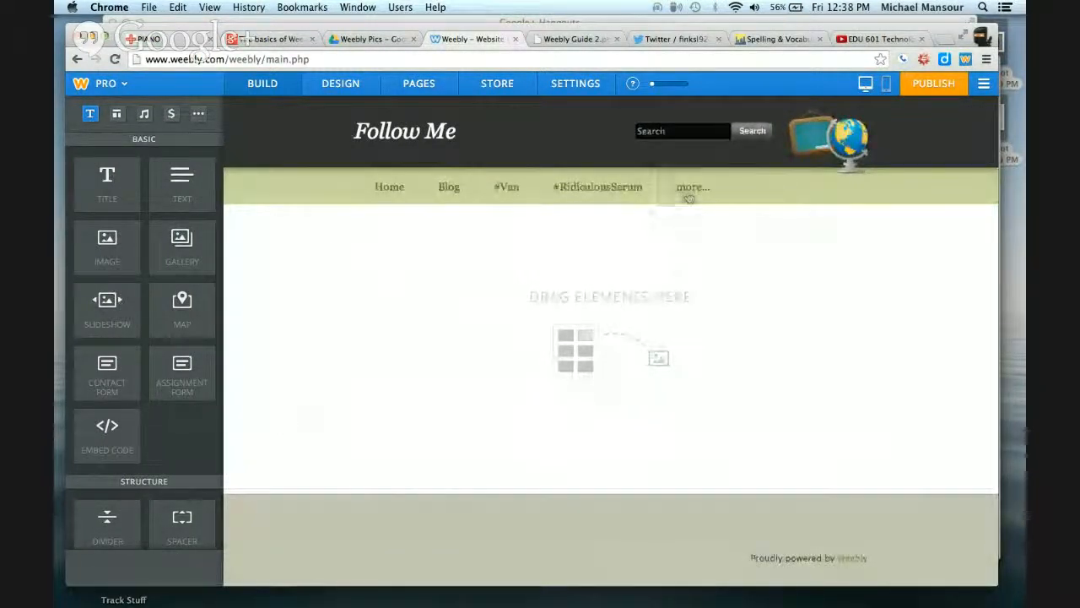
Add a gallery to the Parents page with the two Desktop screenshots, Weebly Guide 1.png and Weebly Guide 2.png
mouse_move(690, 189)
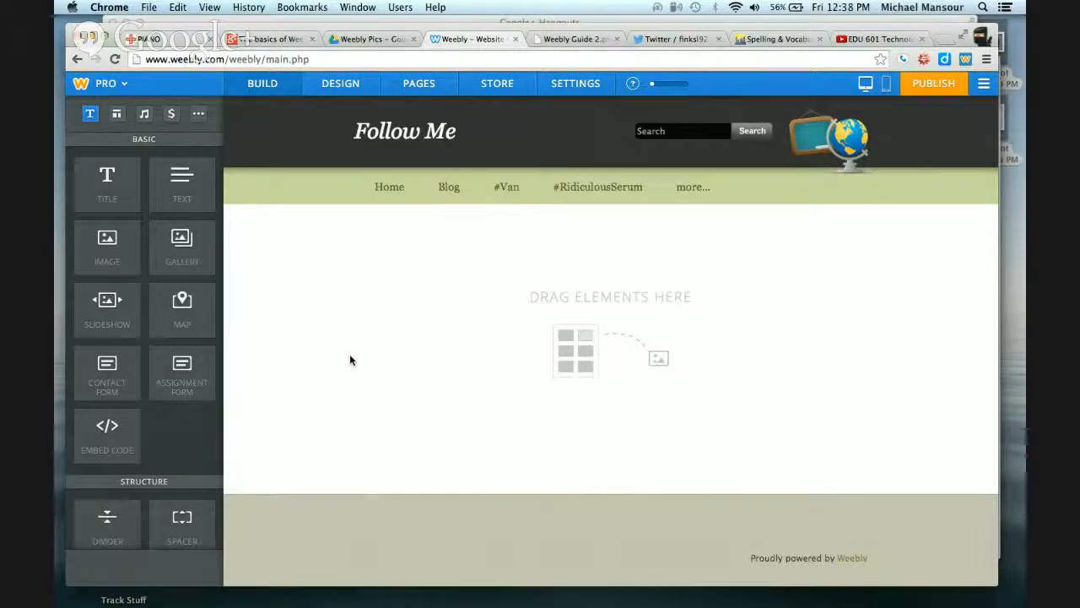
drag(205, 248, 582, 328)
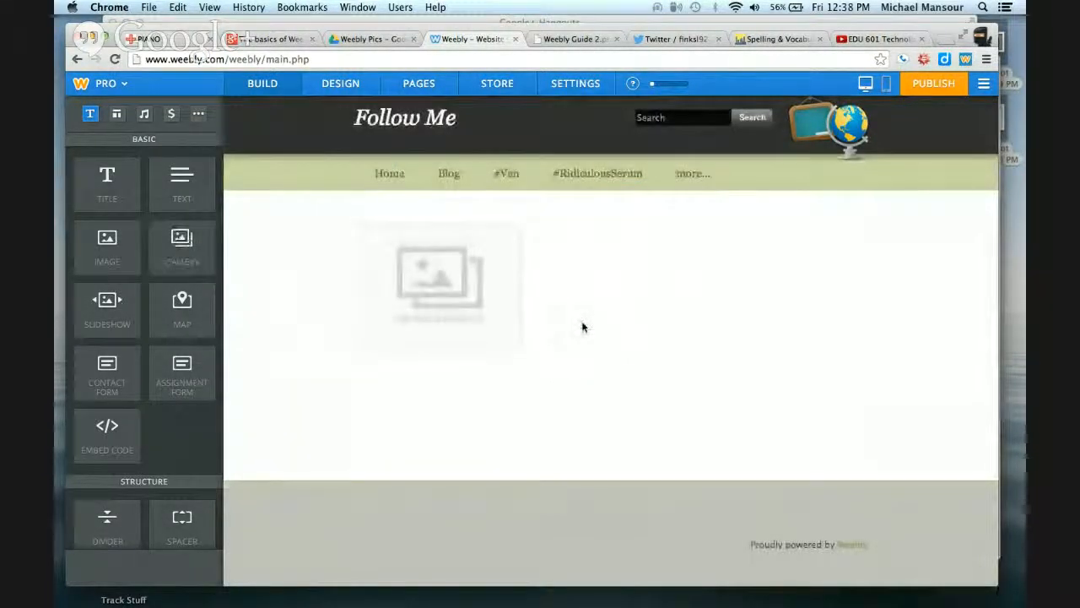
click(458, 289)
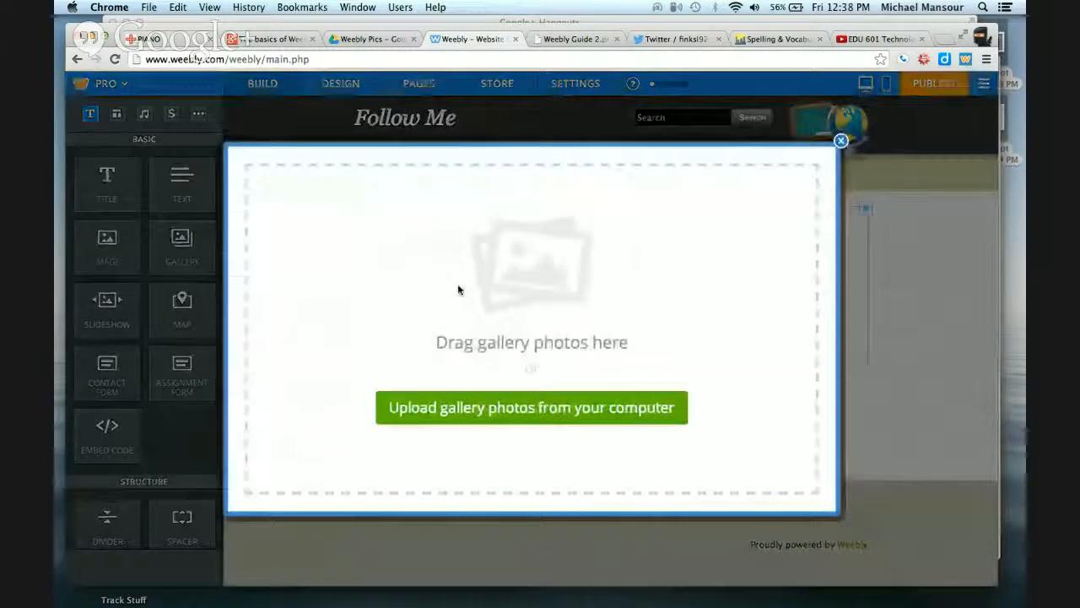
click(504, 407)
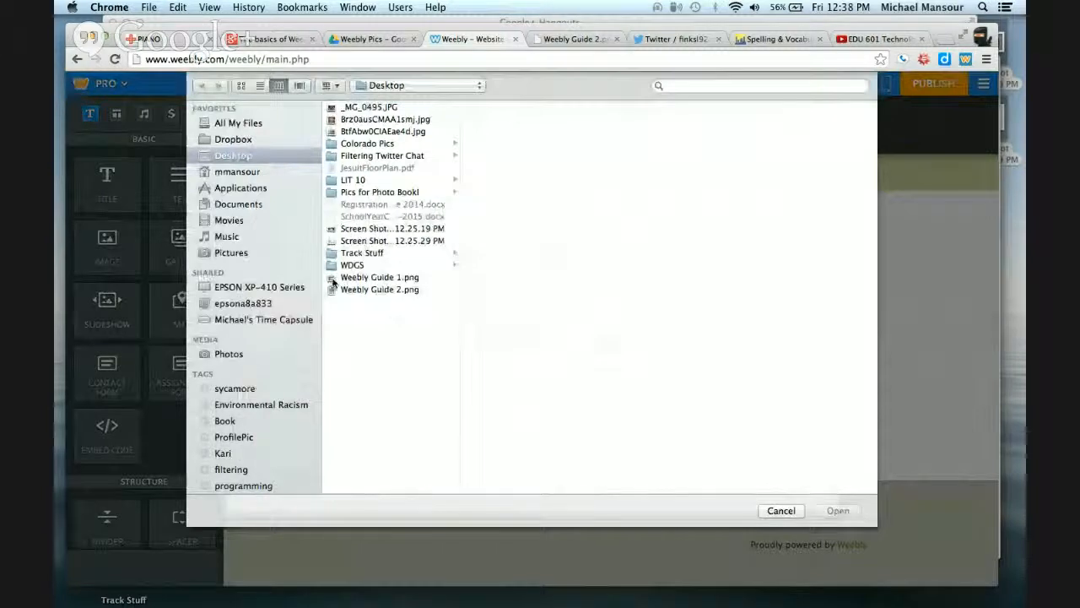
click(333, 230)
shift+click(334, 242)
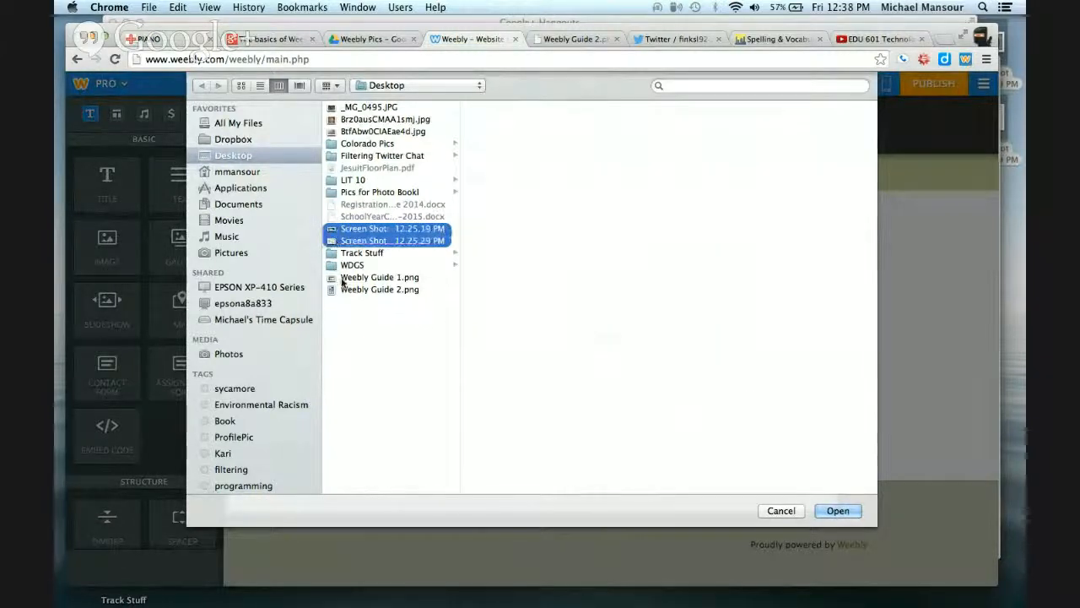
super+click(344, 278)
super+click(361, 291)
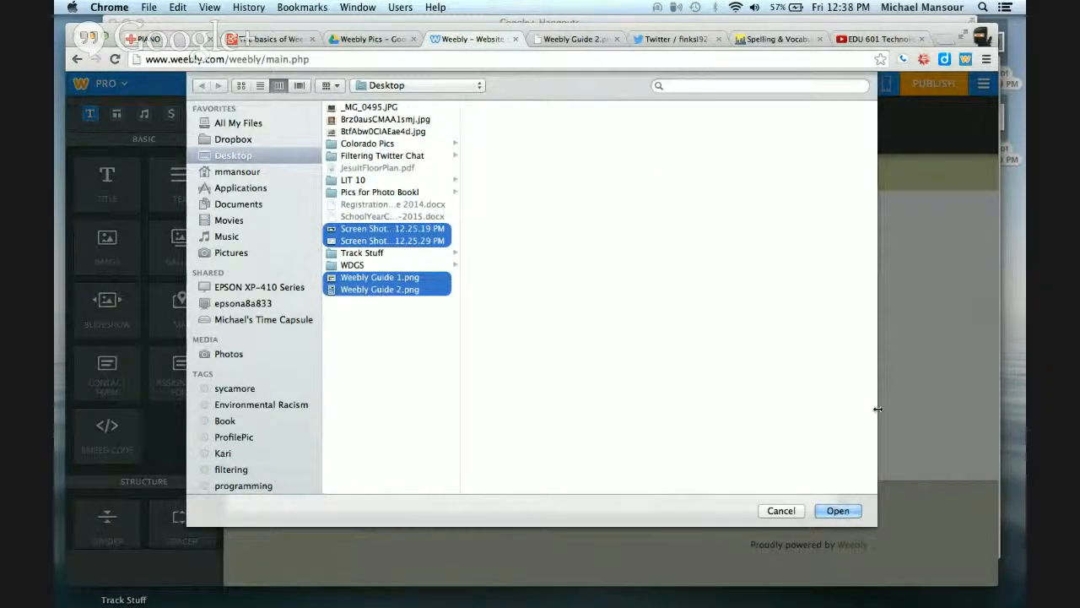
click(845, 512)
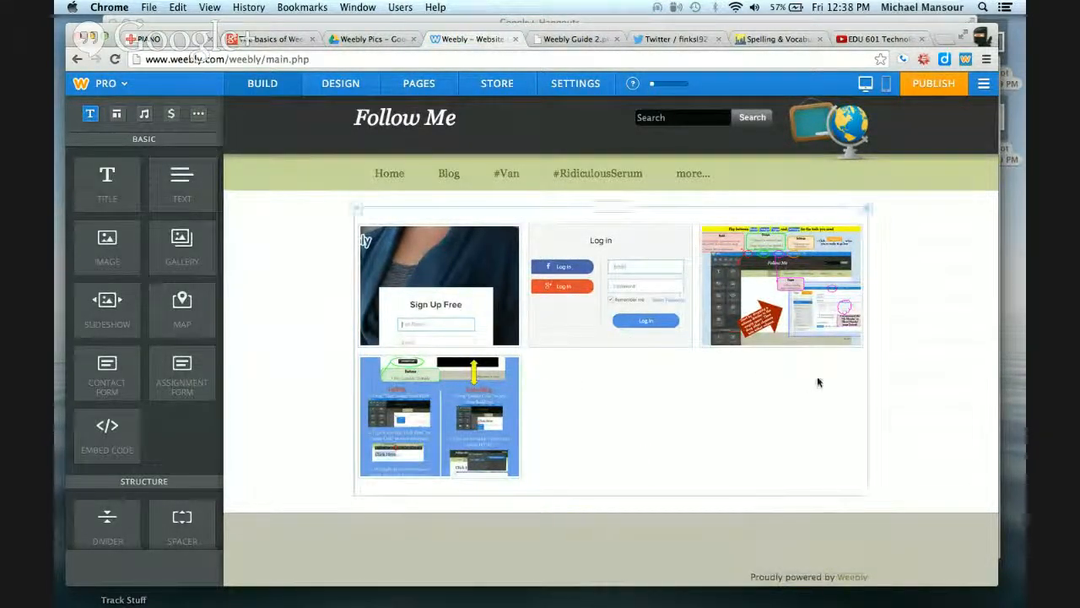
Add a Simple Slideshow below the gallery and upload the same four Desktop images to it
scroll(918, 343, down, 1)
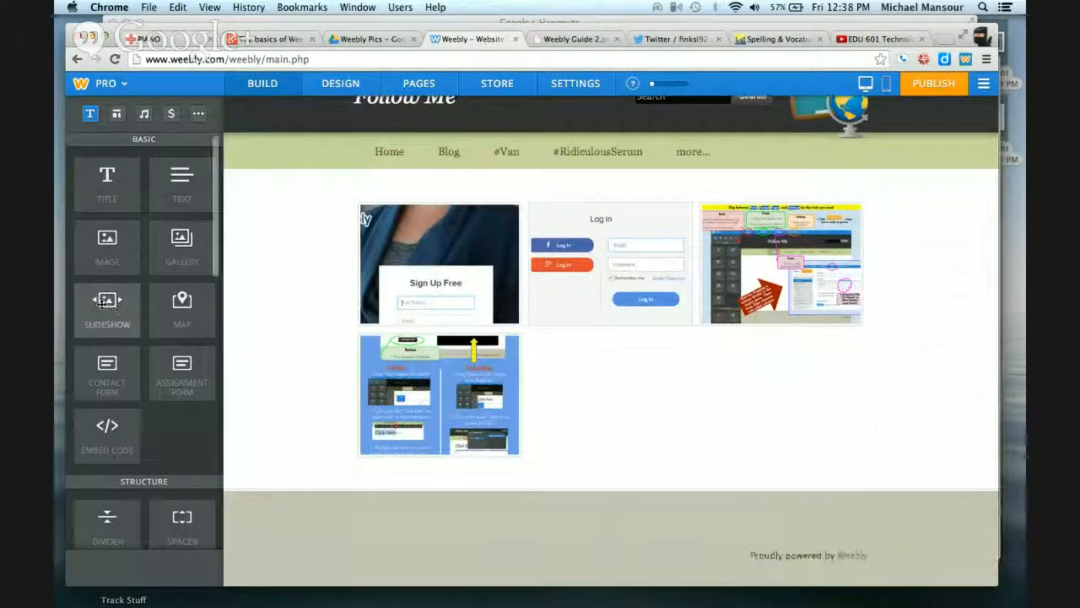
drag(106, 302, 610, 468)
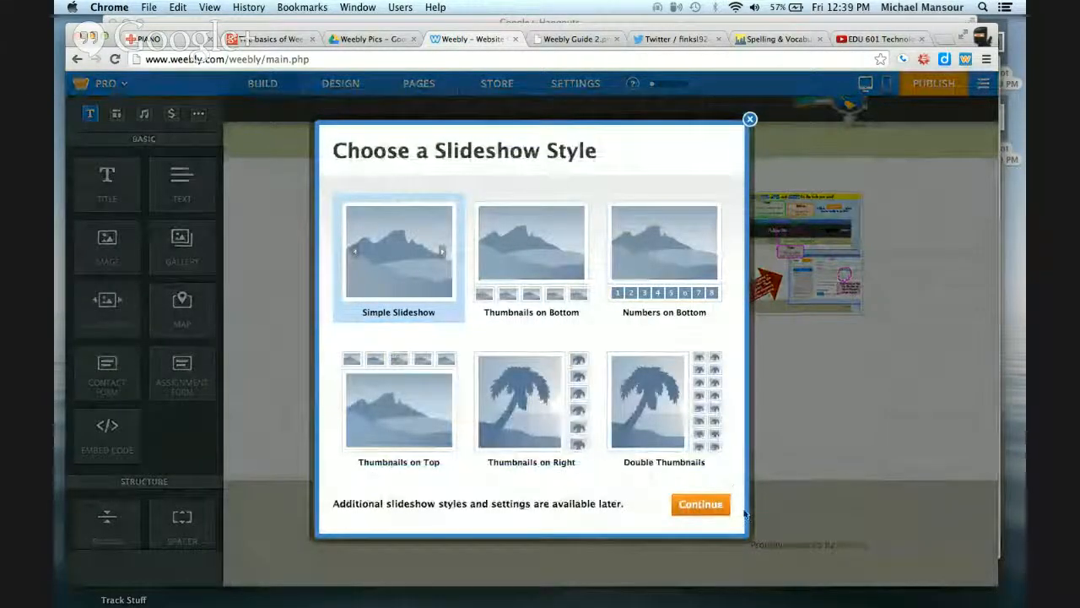
click(712, 506)
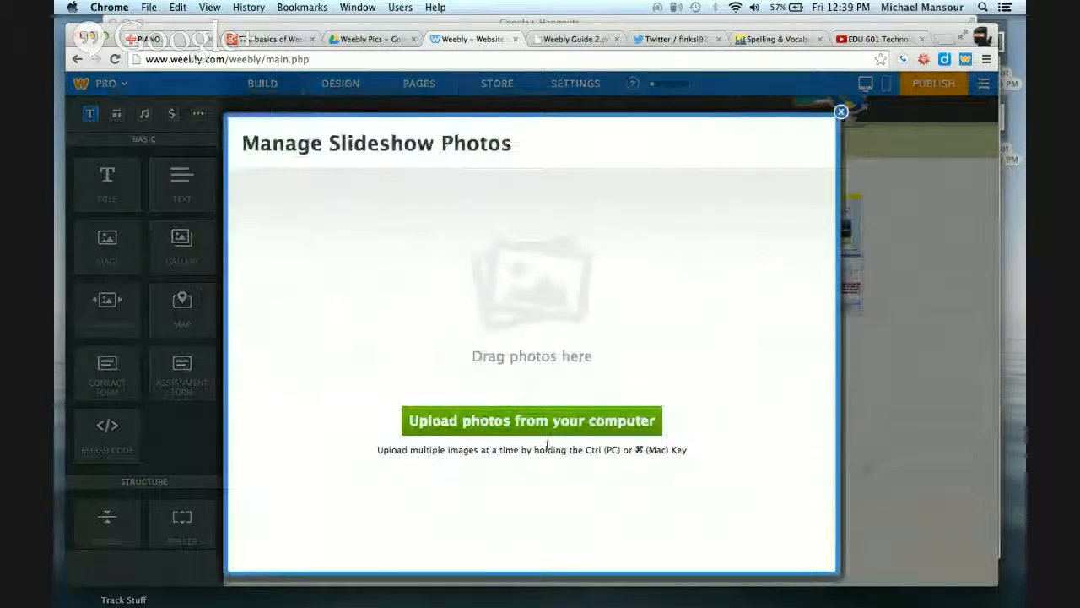
click(541, 434)
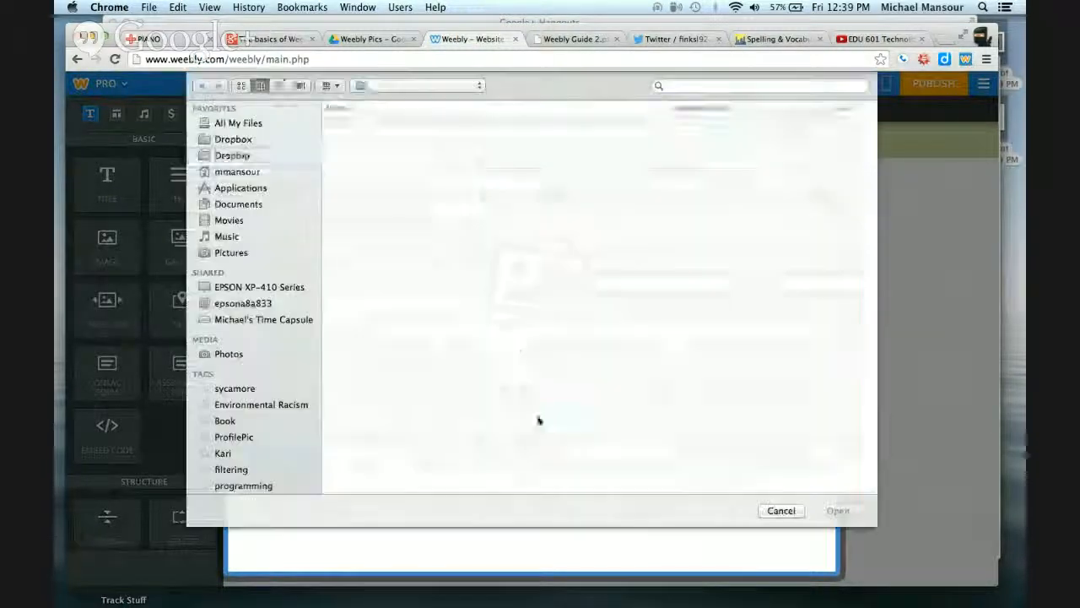
click(332, 230)
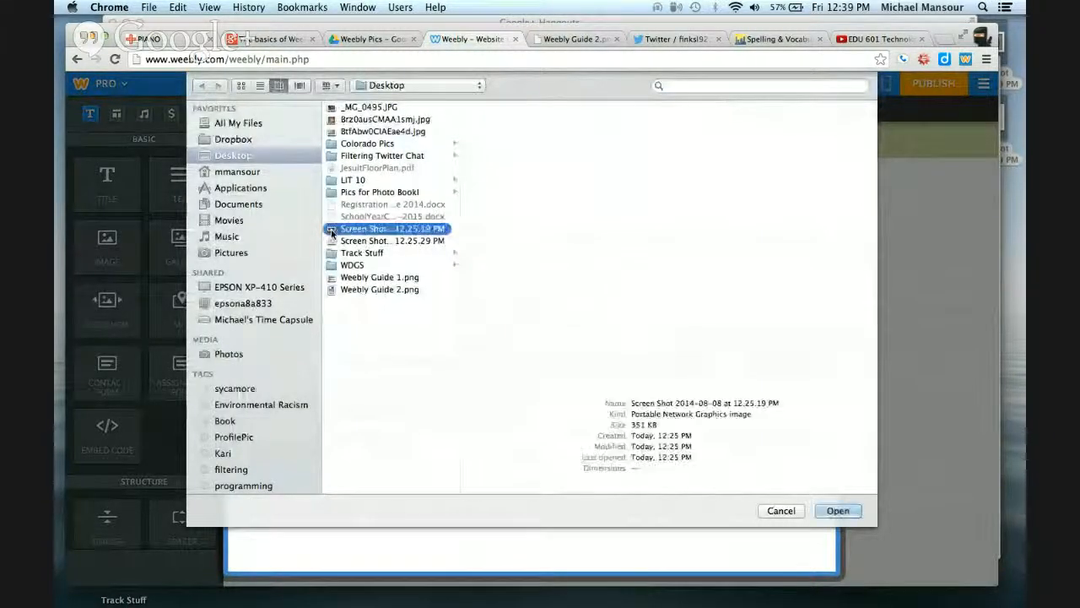
shift+click(336, 243)
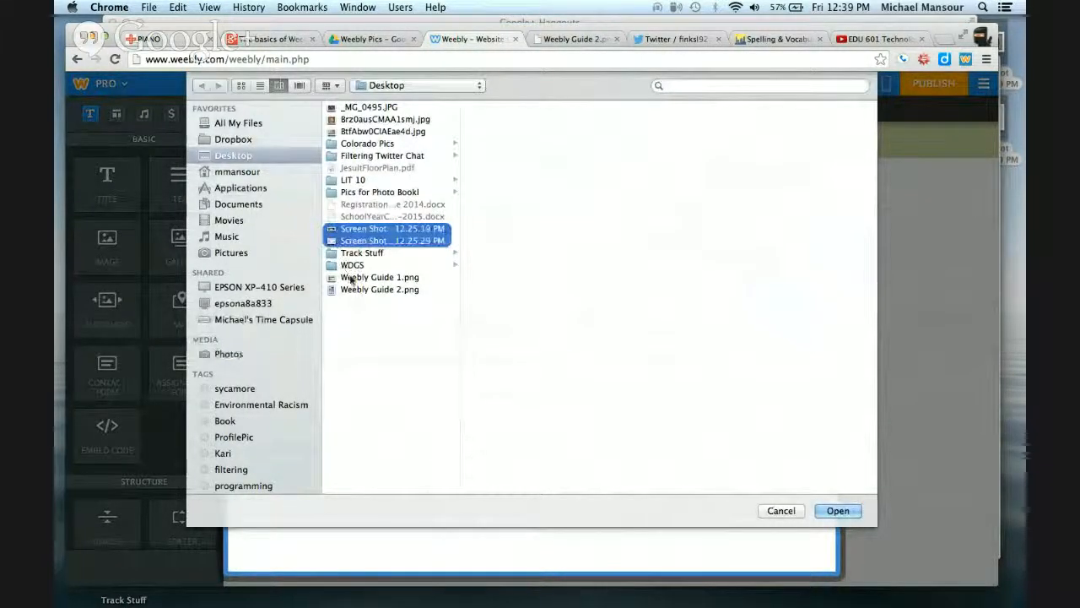
super+click(351, 278)
super+click(353, 290)
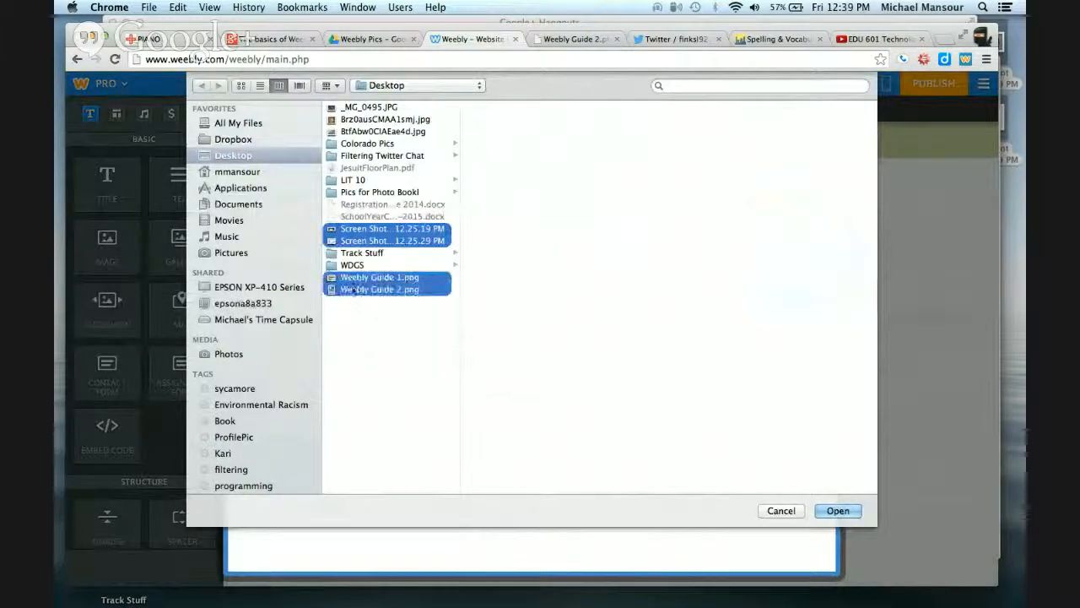
click(837, 510)
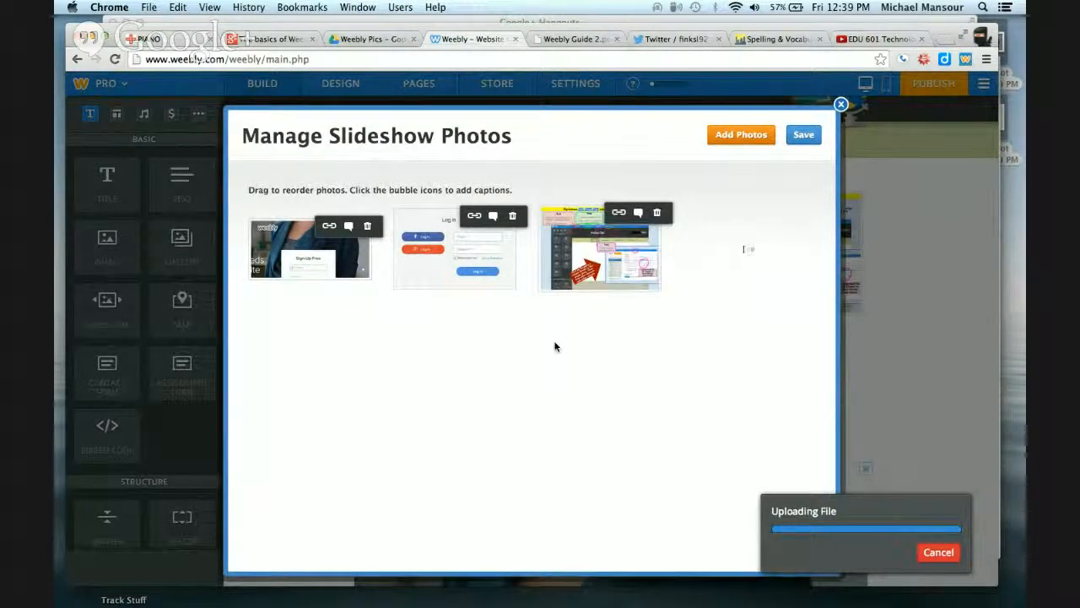
click(726, 143)
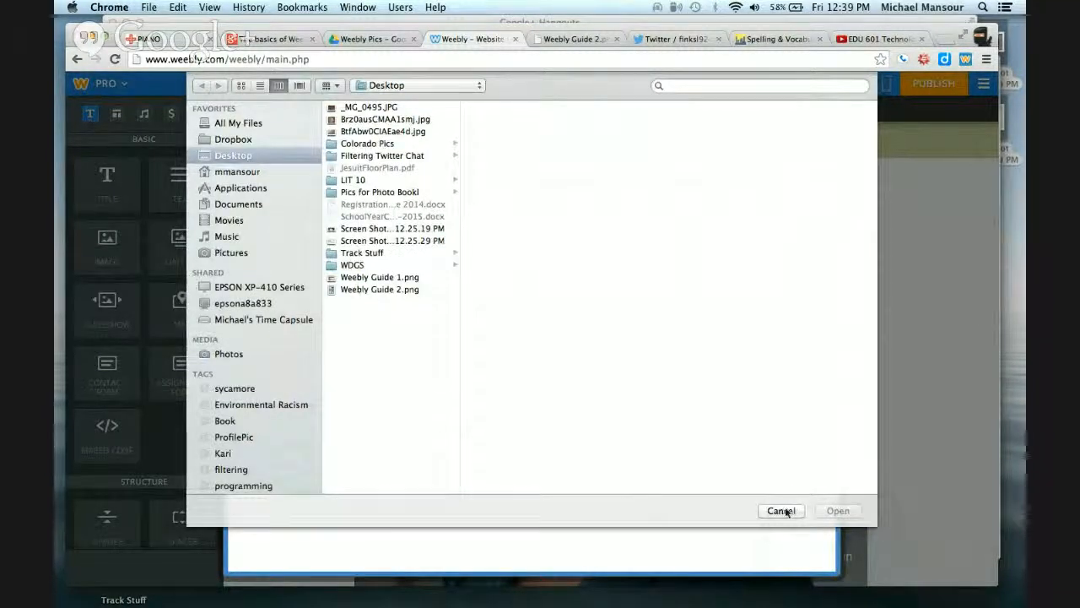
click(782, 511)
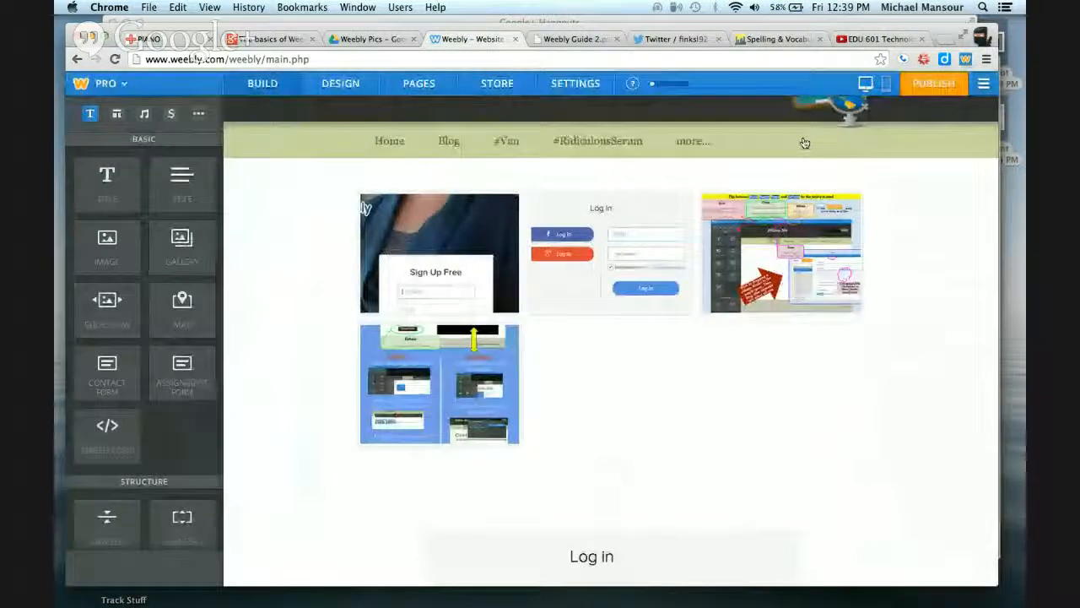
Preview the Parents page slideshow by stepping through its images
scroll(939, 395, down, 5)
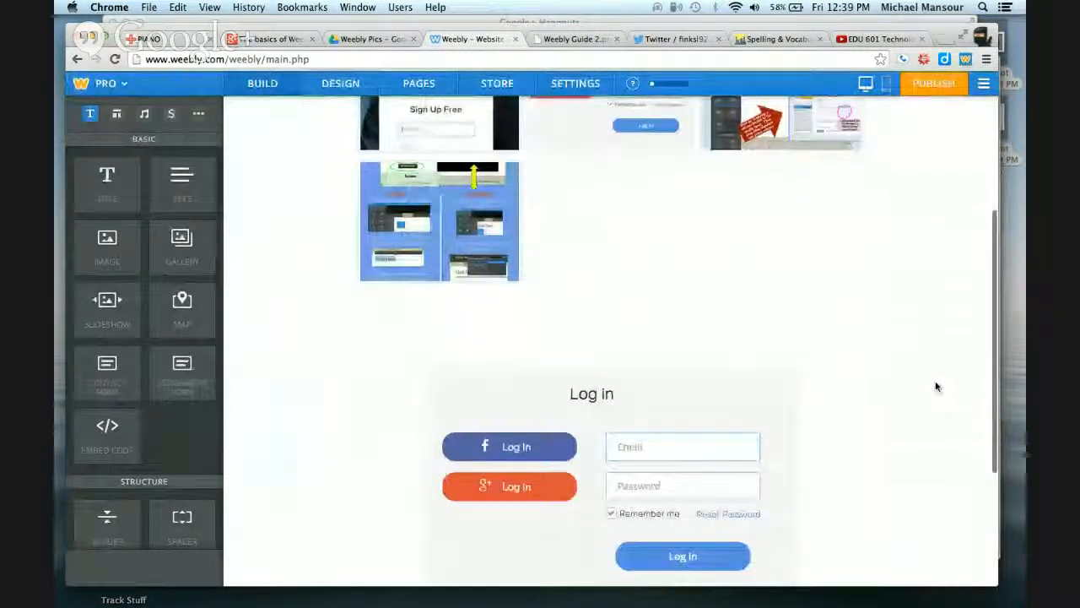
click(776, 280)
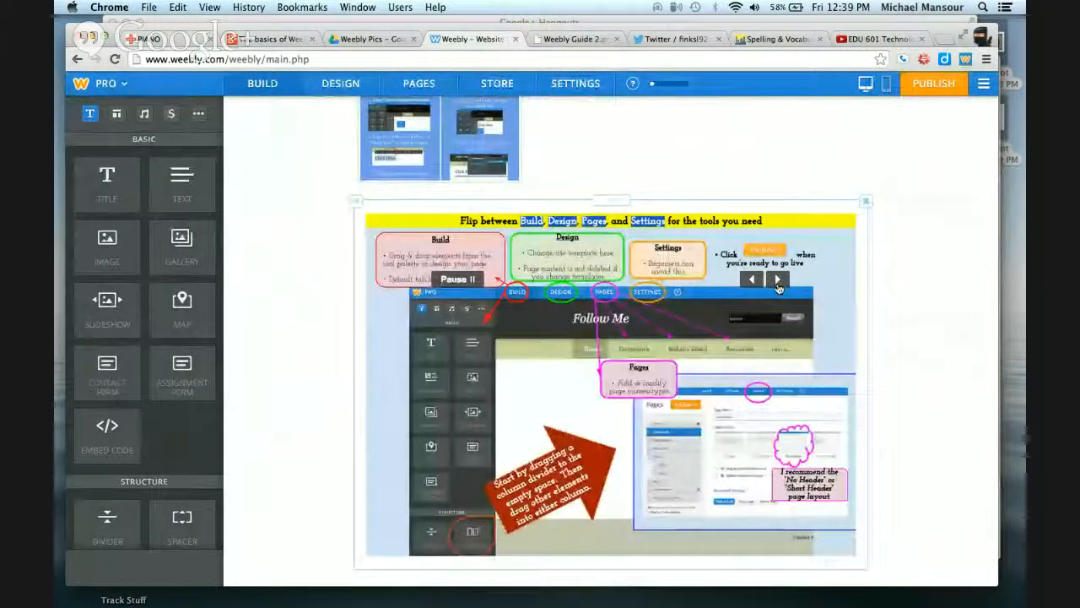
click(778, 284)
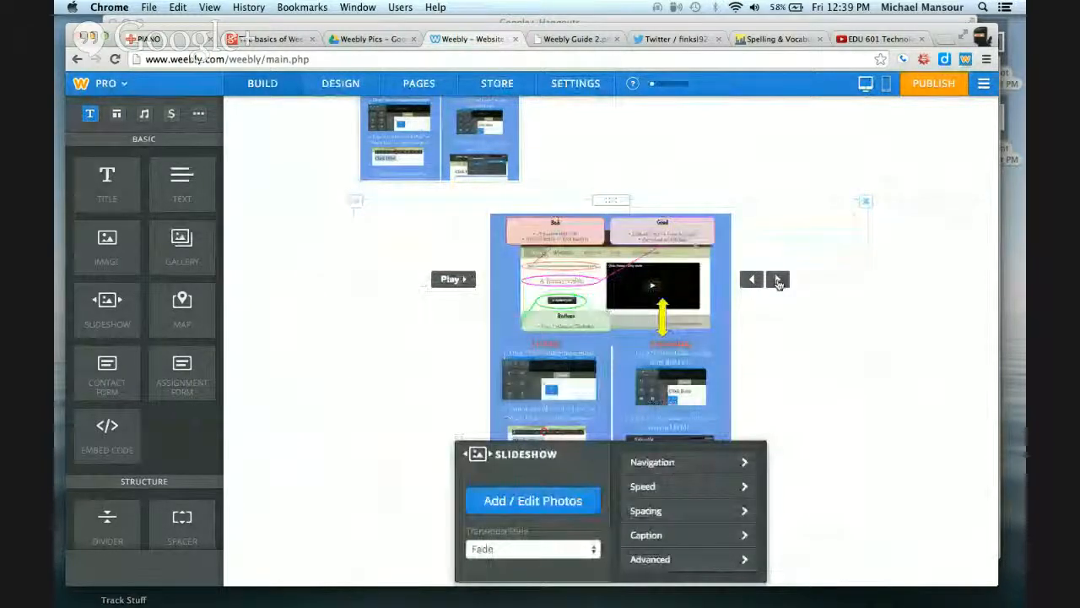
click(778, 284)
click(928, 267)
scroll(929, 267, up, 5)
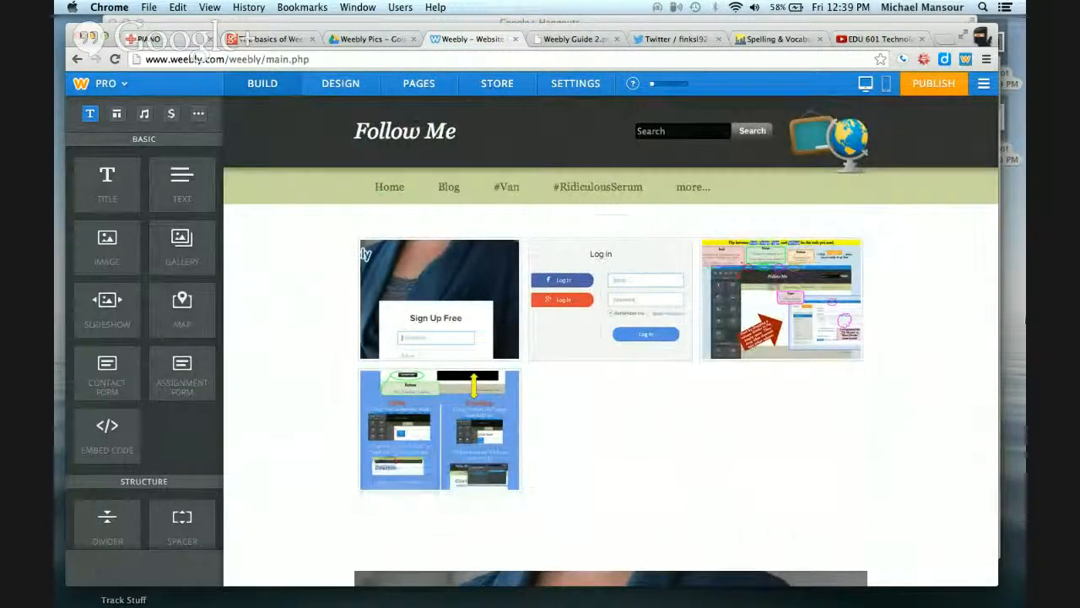
Publish the website and open its published web address
mouse_move(935, 146)
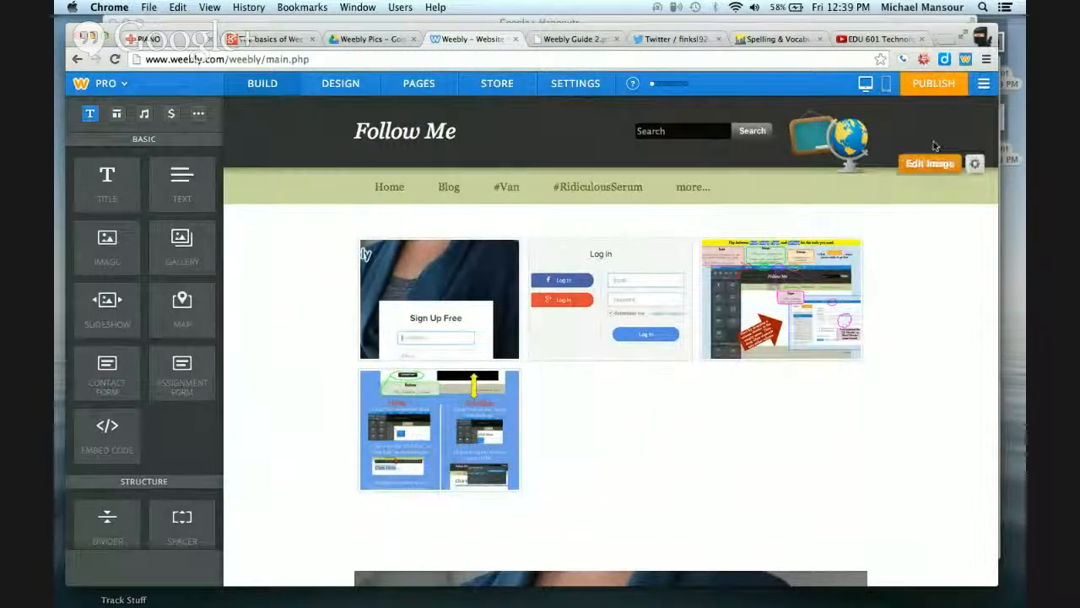
click(932, 85)
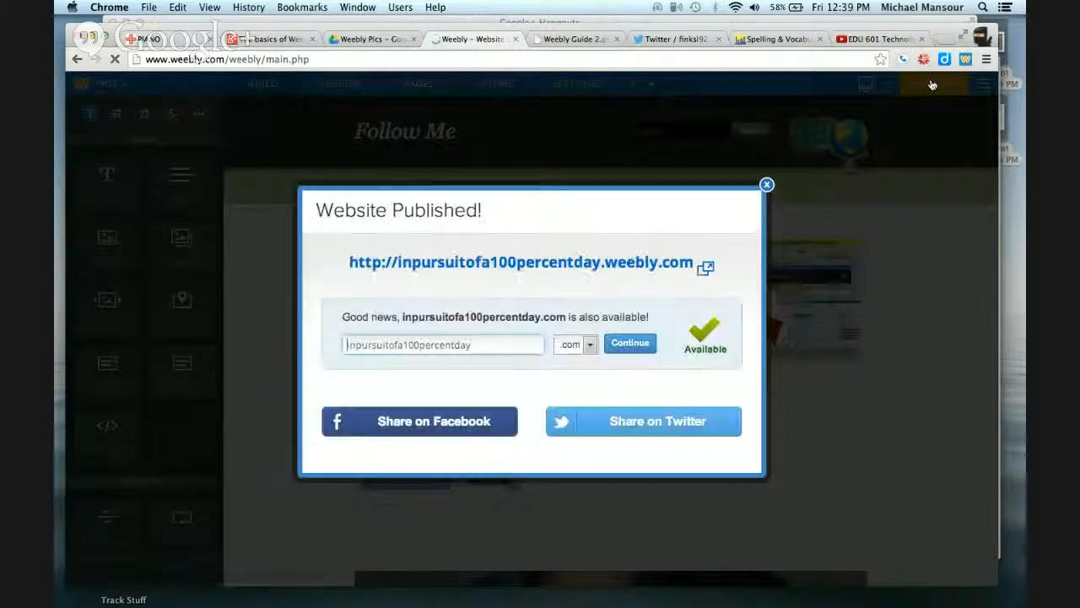
click(643, 262)
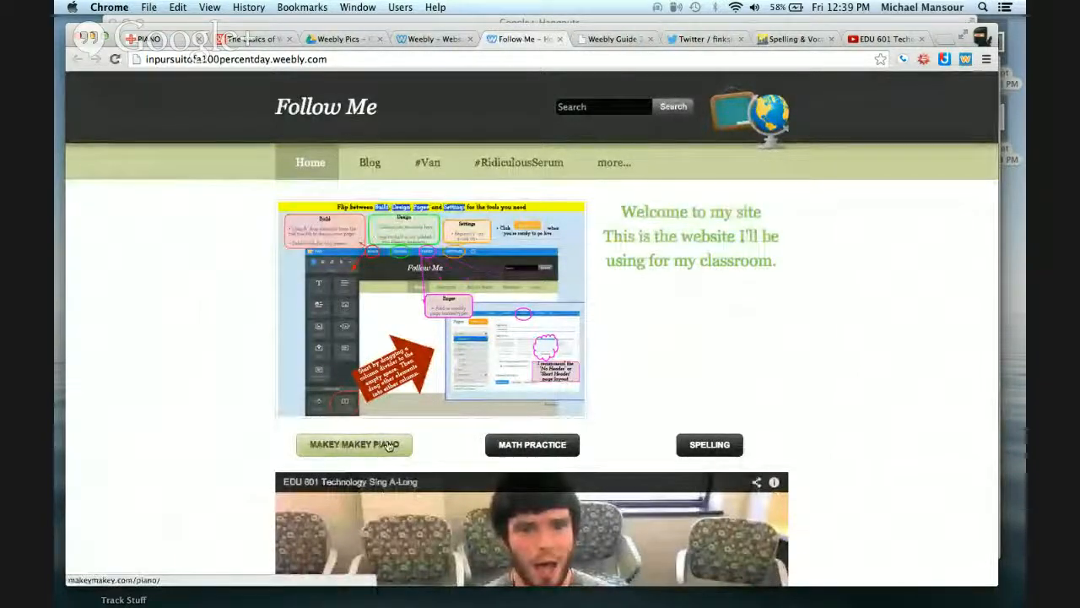
Check the published site's Math Practice button and browse the published Parents page
click(530, 442)
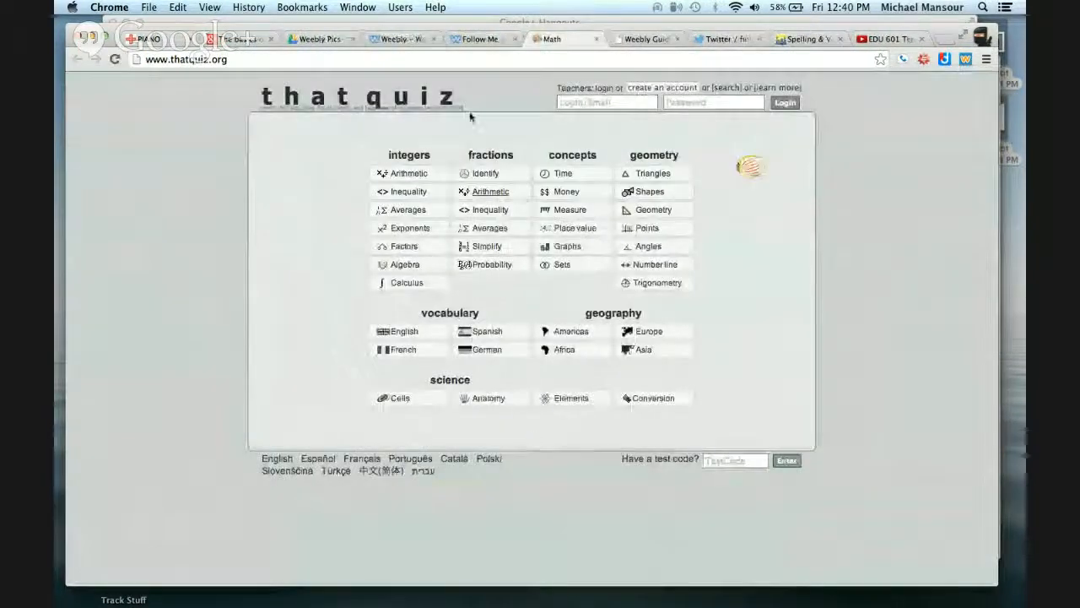
click(472, 40)
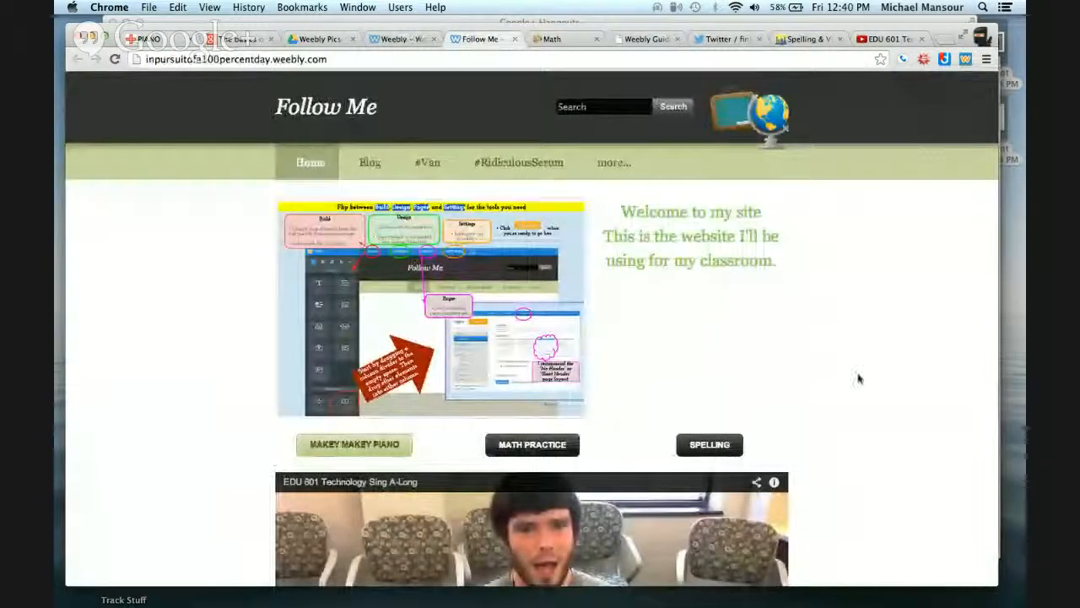
scroll(862, 384, down, 5)
scroll(862, 384, up, 5)
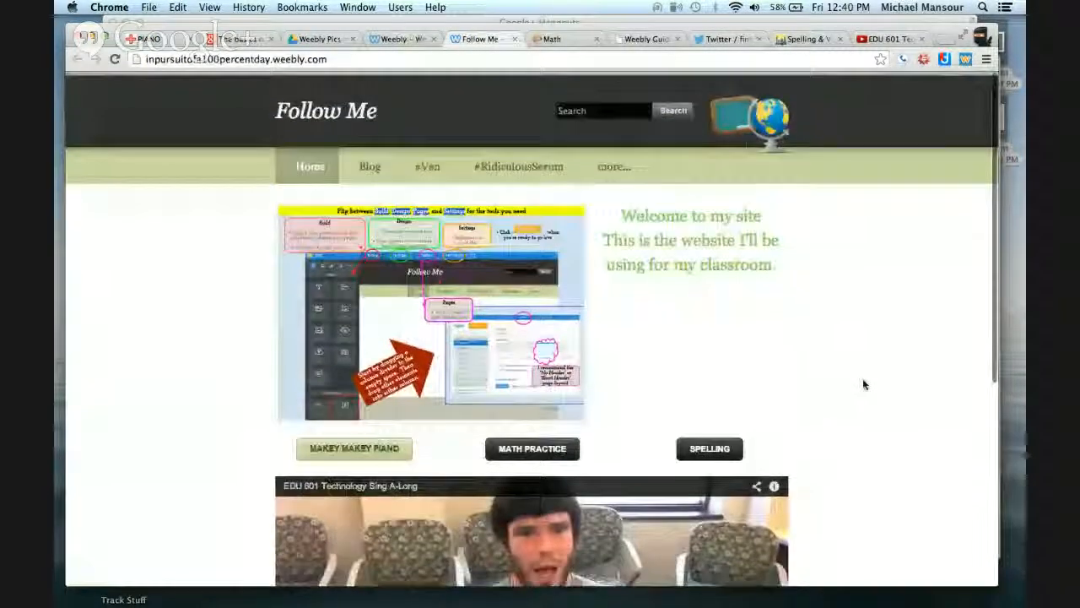
mouse_move(624, 164)
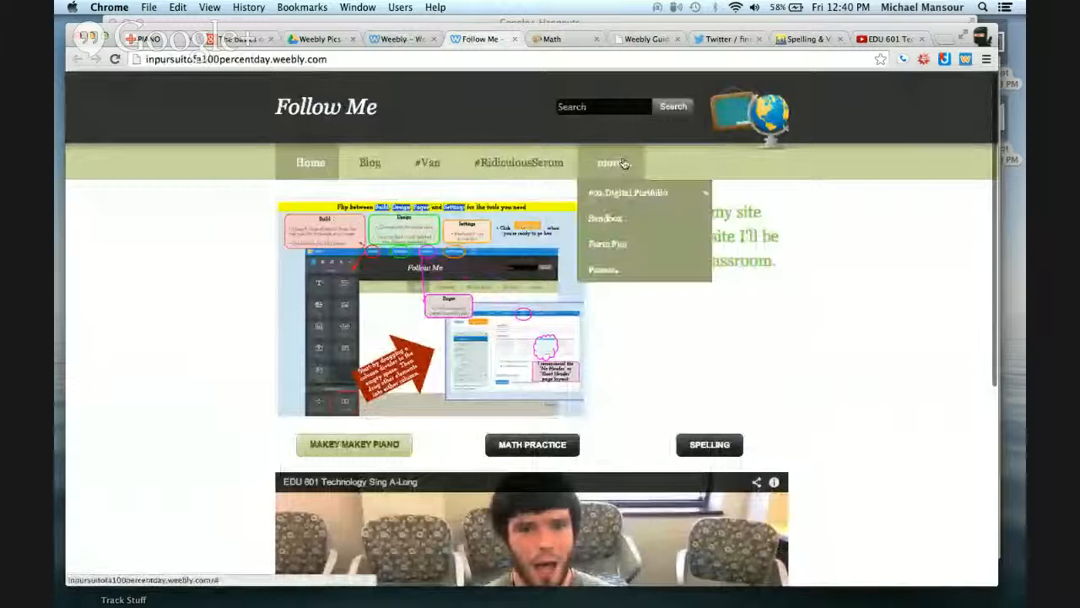
click(621, 270)
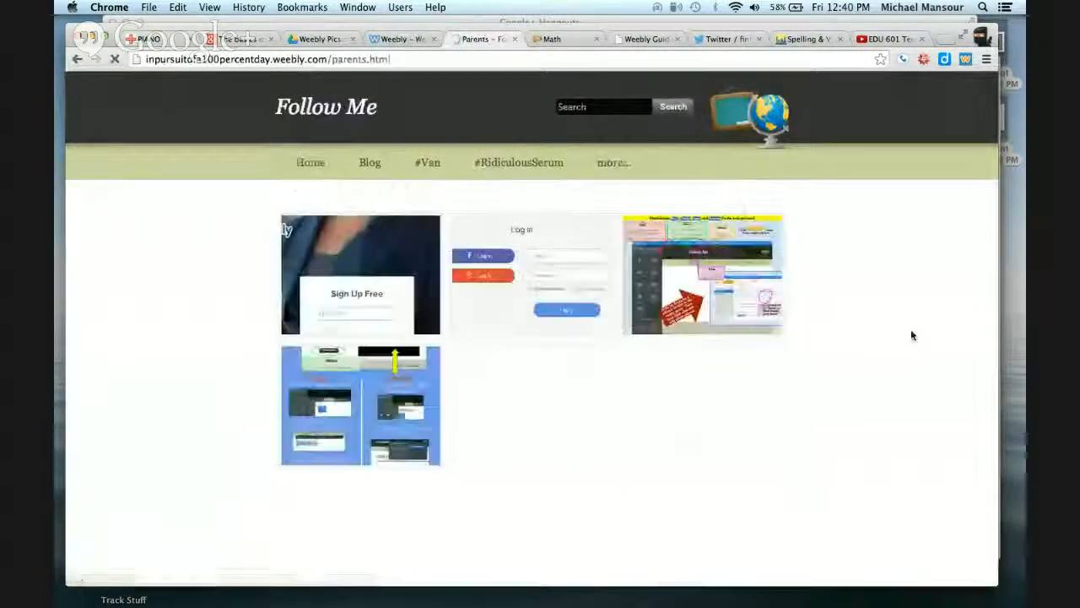
scroll(912, 332, down, 6)
scroll(910, 335, down, 3)
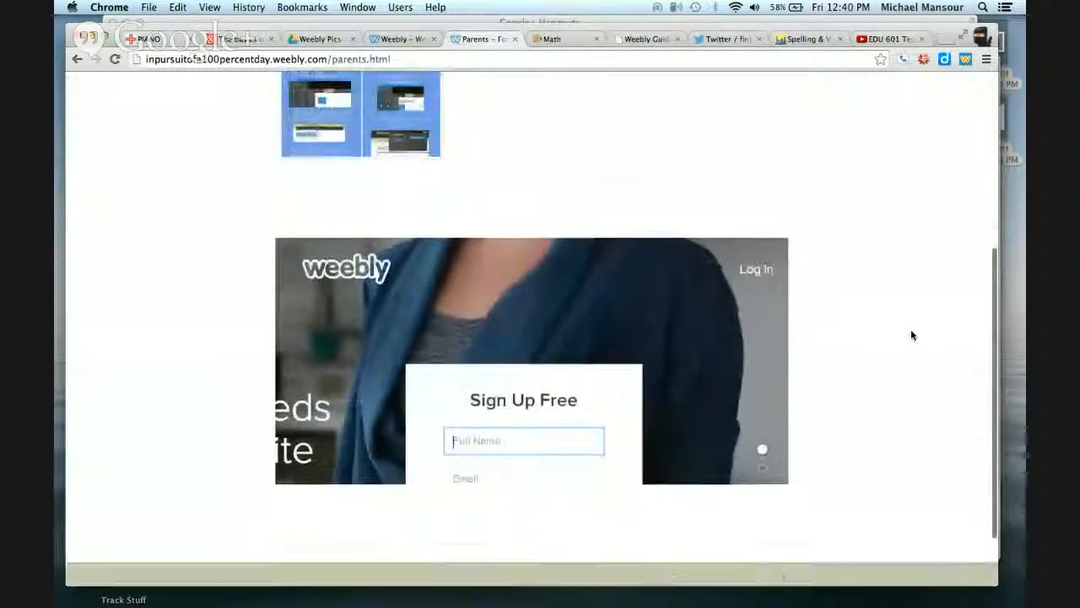
scroll(911, 335, up, 9)
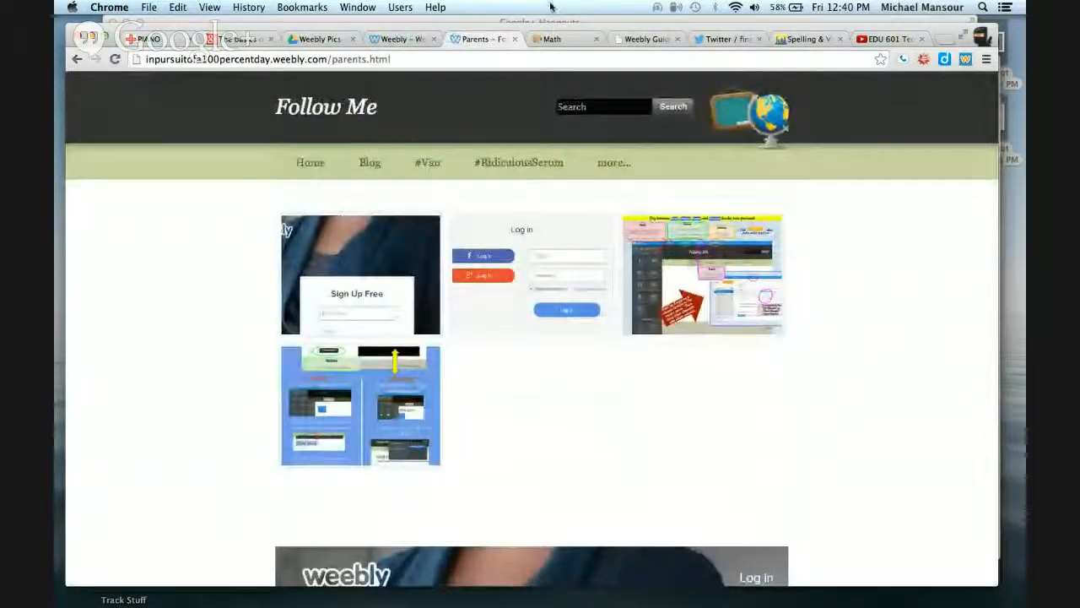
Close the publish confirmation in the editor and return to editing the Home page
click(381, 39)
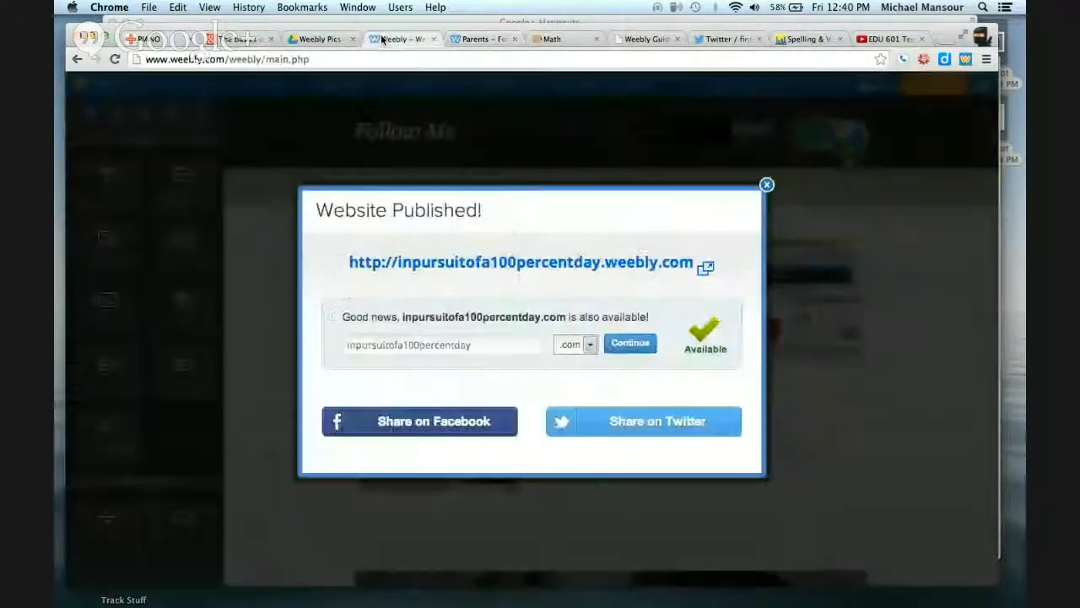
click(766, 184)
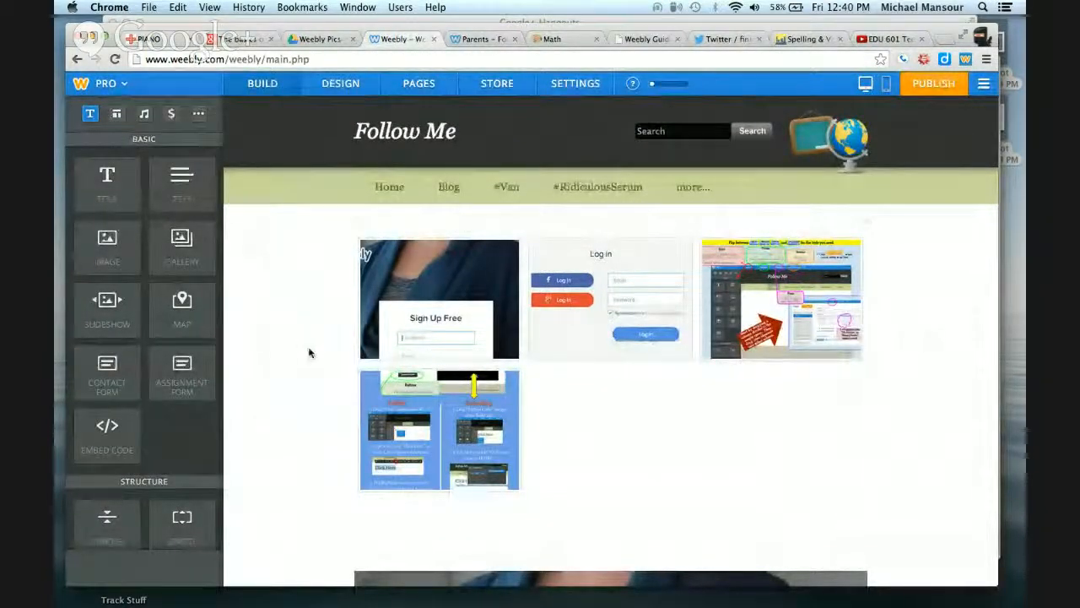
click(400, 190)
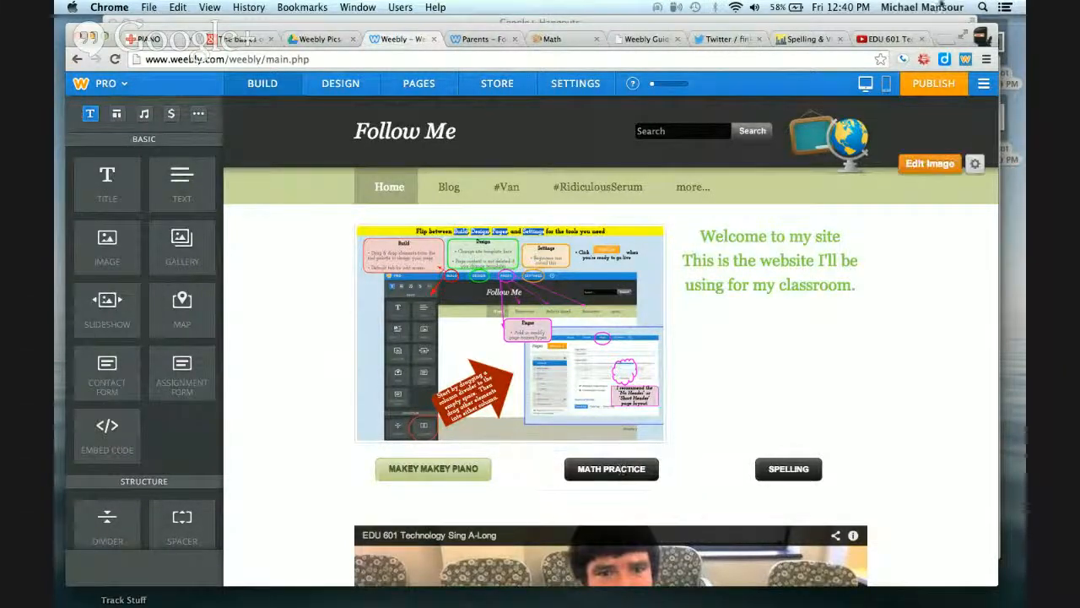
Go to quizlet.com, search for bones and open the 19-term Bones study set
click(887, 39)
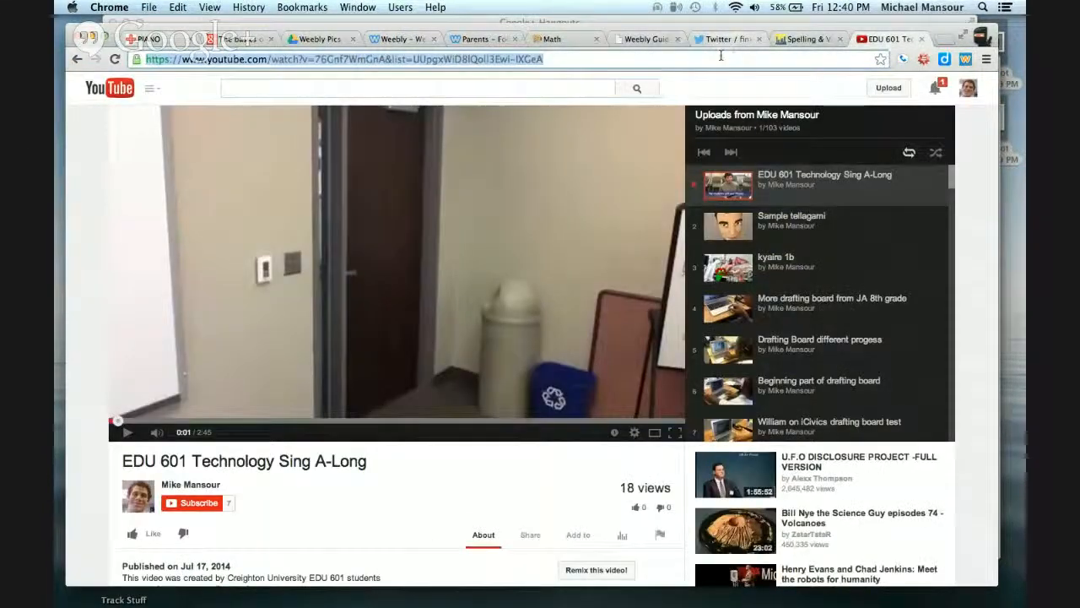
text(quizlet.com)
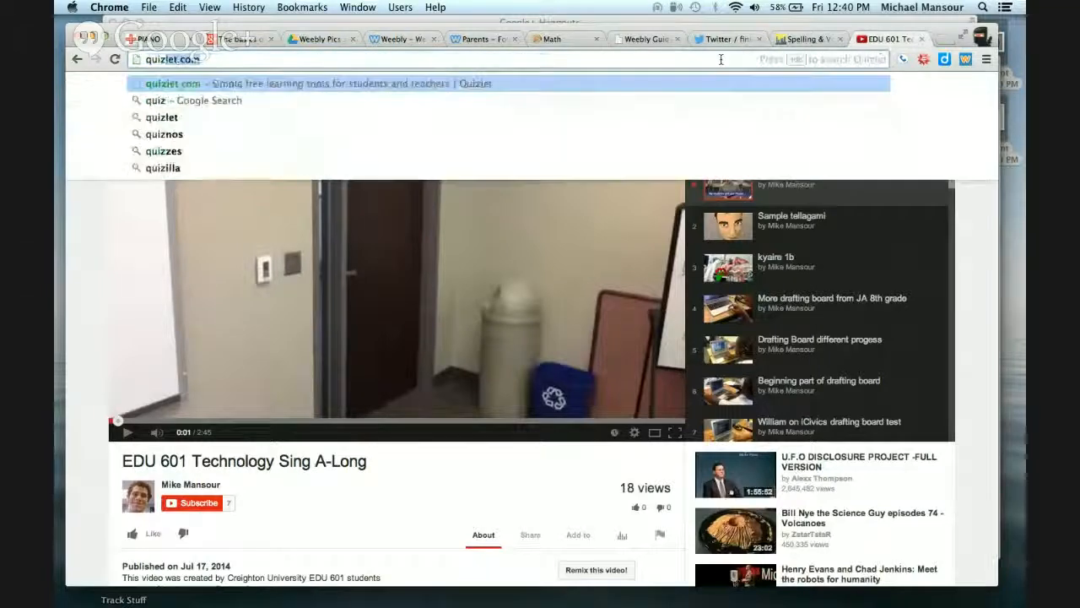
key(Return)
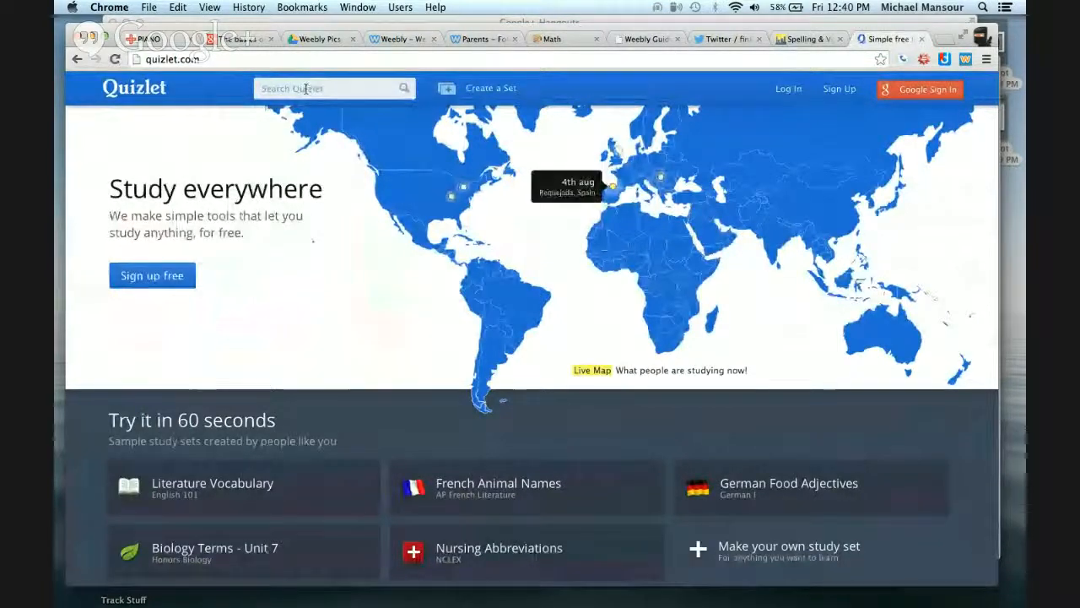
click(305, 88)
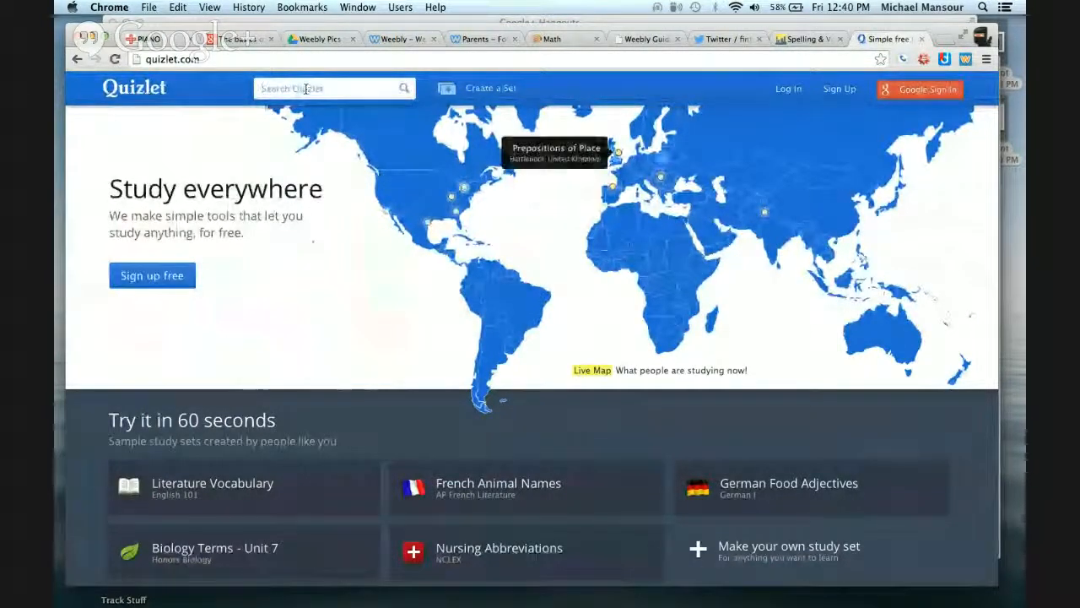
text(bones)
key(Return)
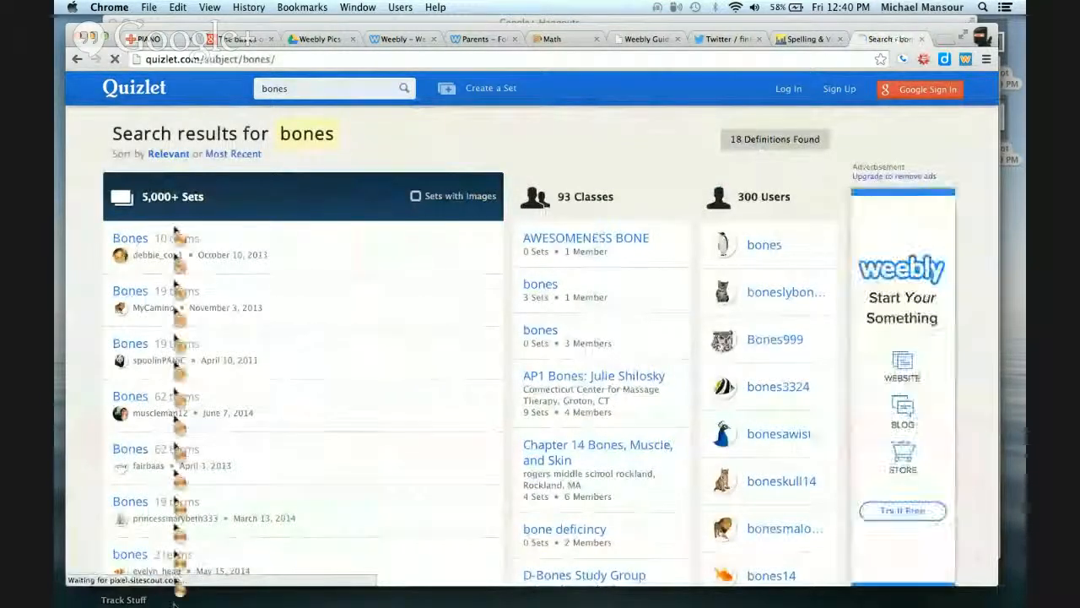
mouse_move(135, 240)
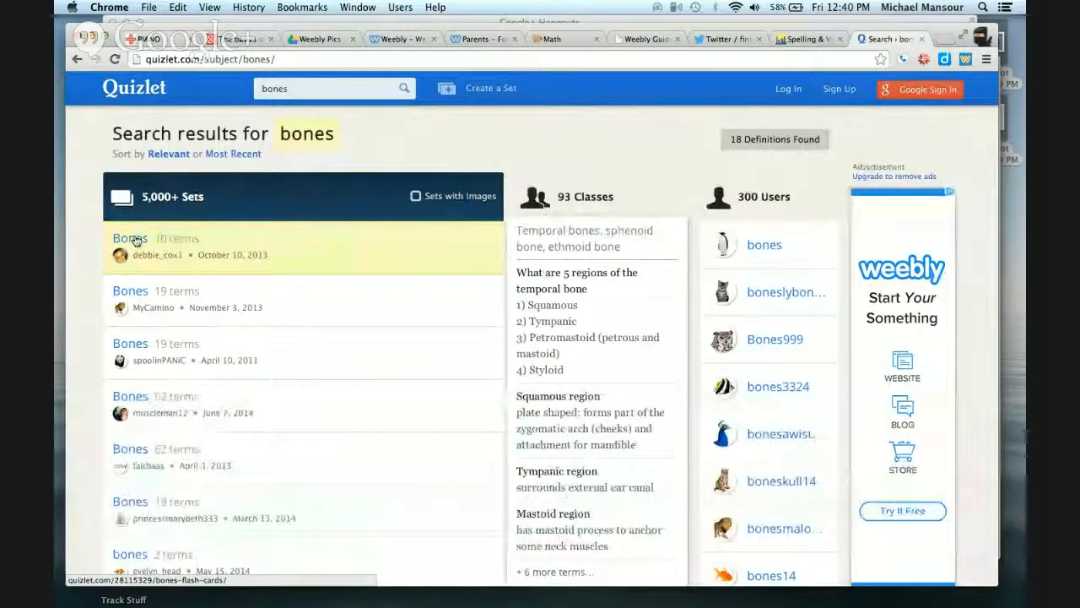
click(130, 291)
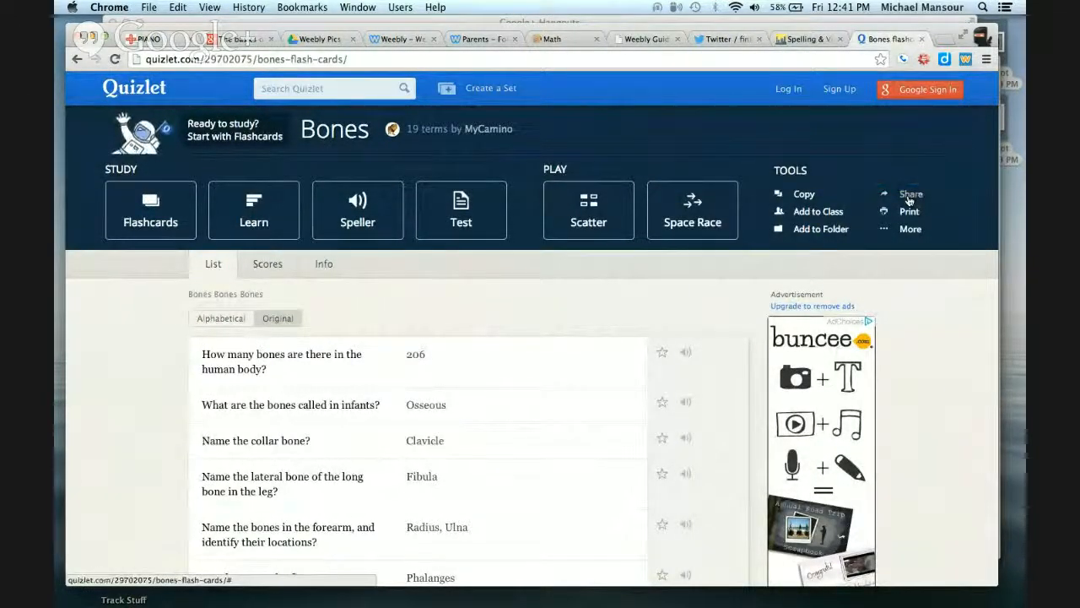
Open the set's Embed options and copy the Flashcards iframe snippet
click(909, 198)
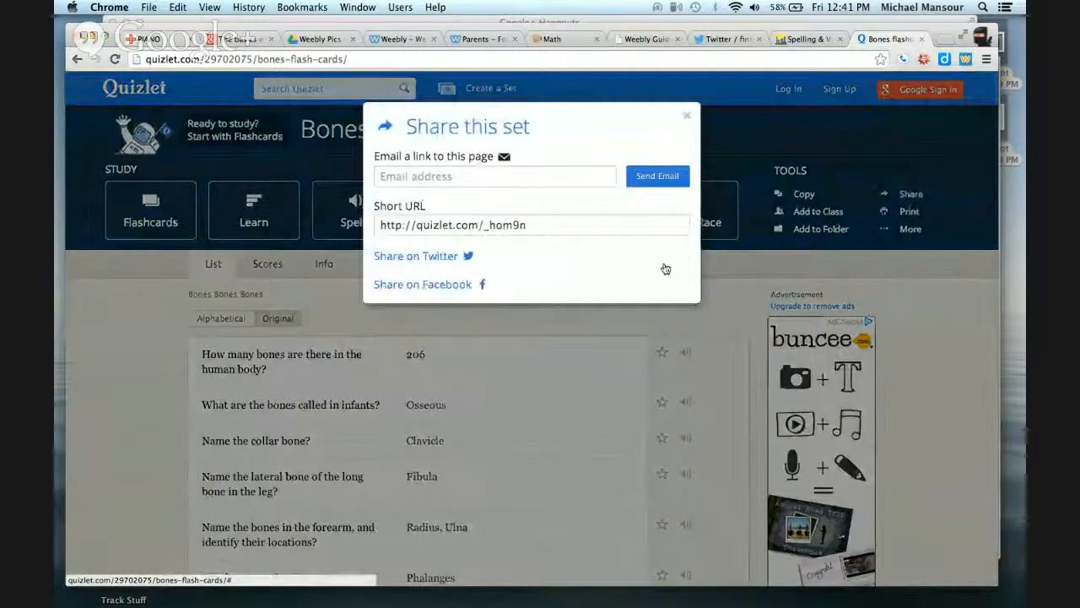
click(686, 115)
click(905, 233)
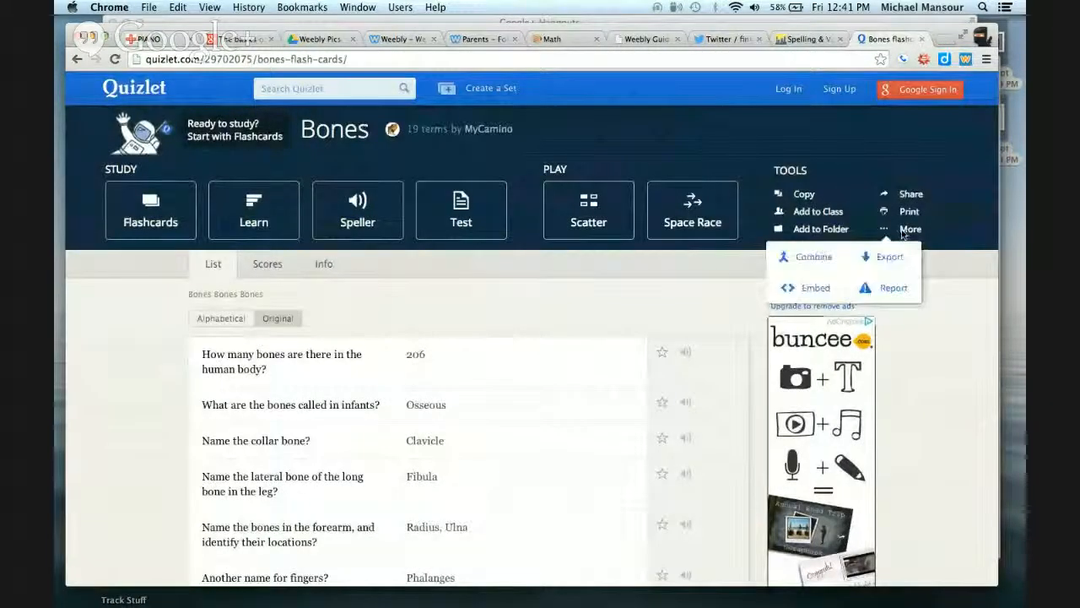
click(808, 289)
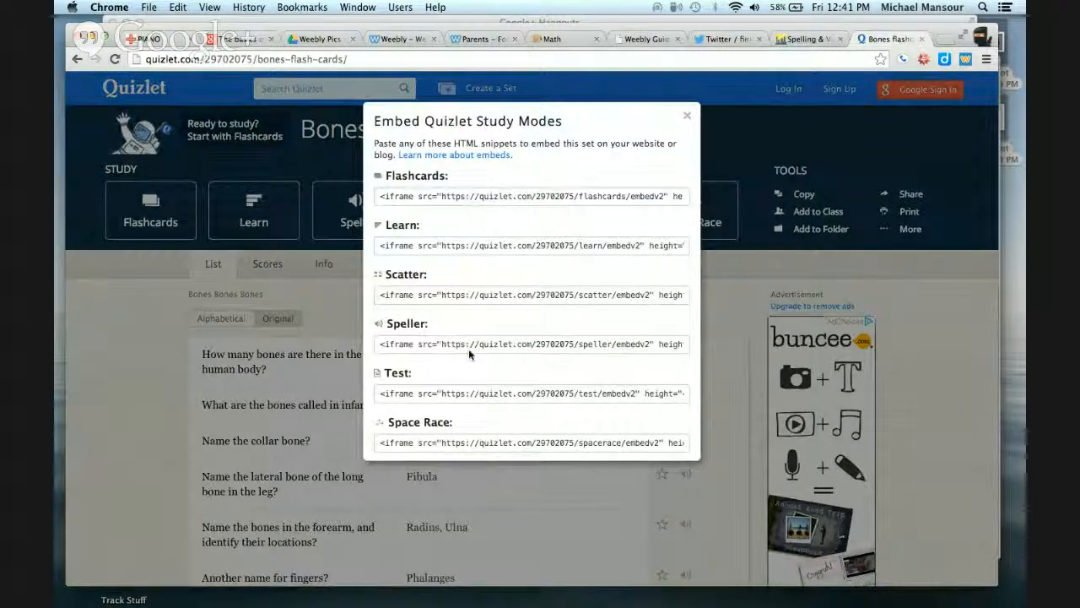
click(456, 196)
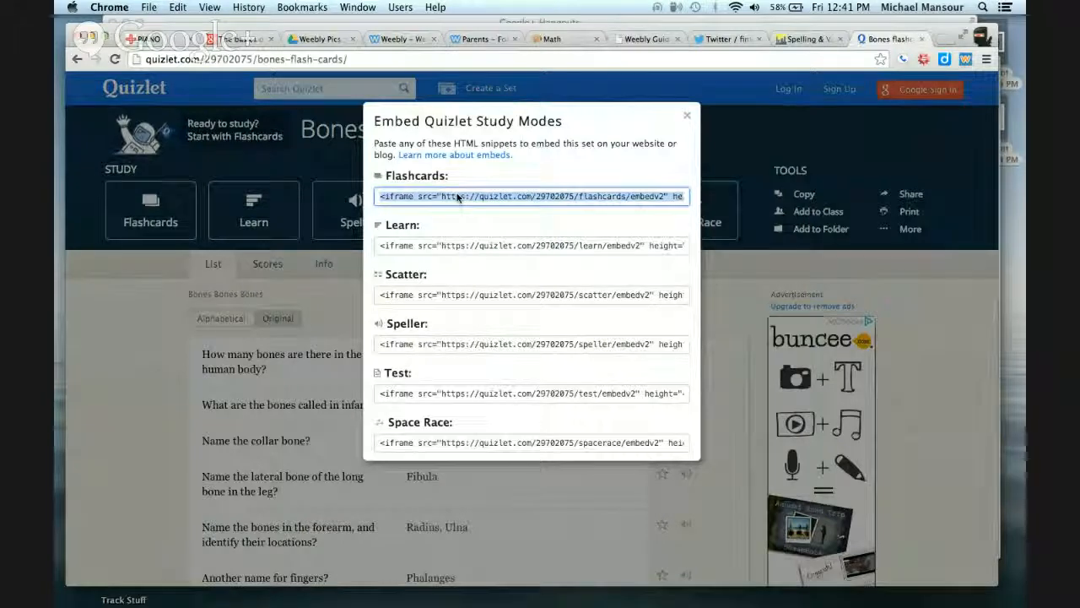
Add an Embed Code element above the Home page image, paste the Quizlet flashcards snippet, and publish the site
click(410, 40)
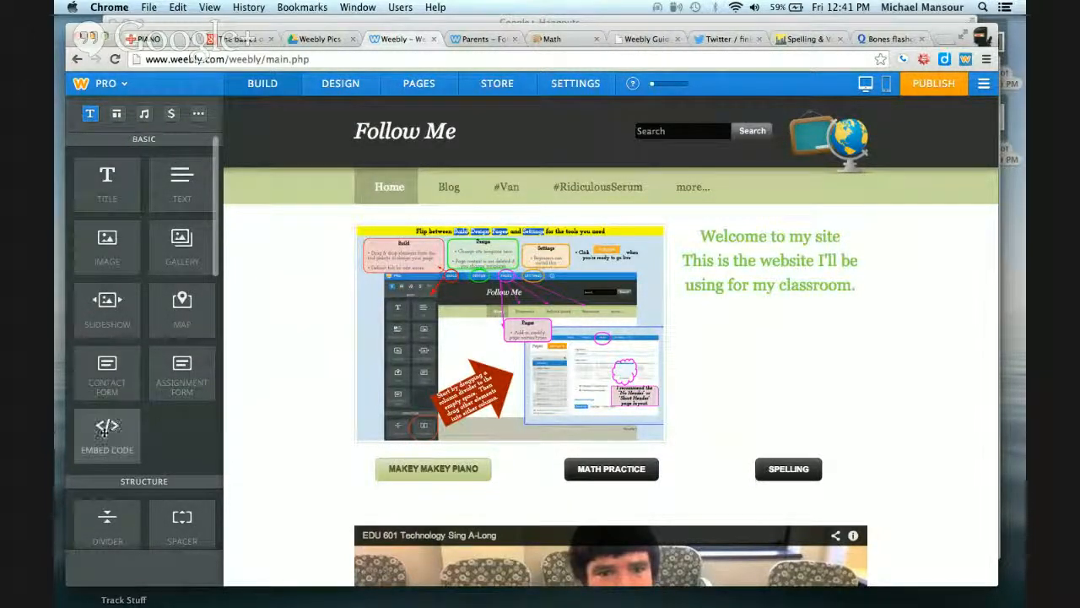
drag(100, 434, 596, 225)
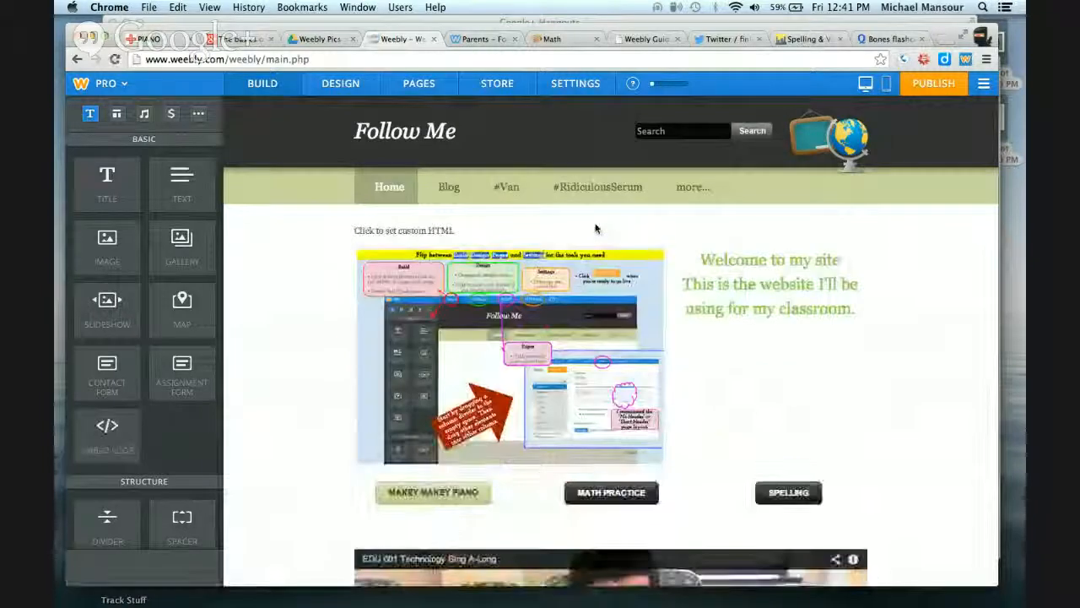
click(436, 226)
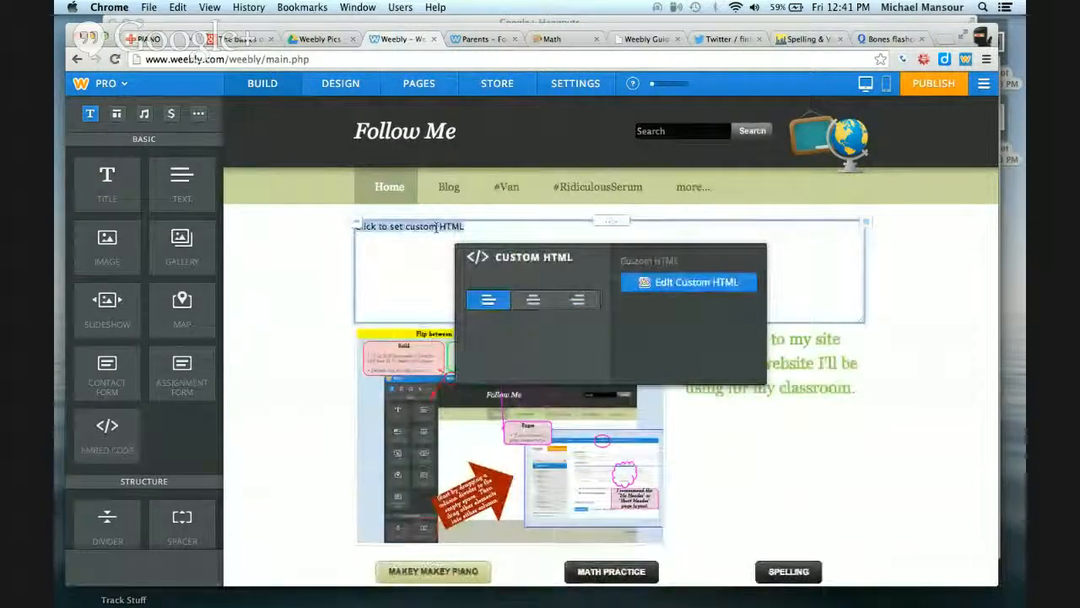
text(<iframe src="https://quizlet.com/29702075/flashcards/embedv2" height="410" width="100%" style="border:0;"></iframe>)
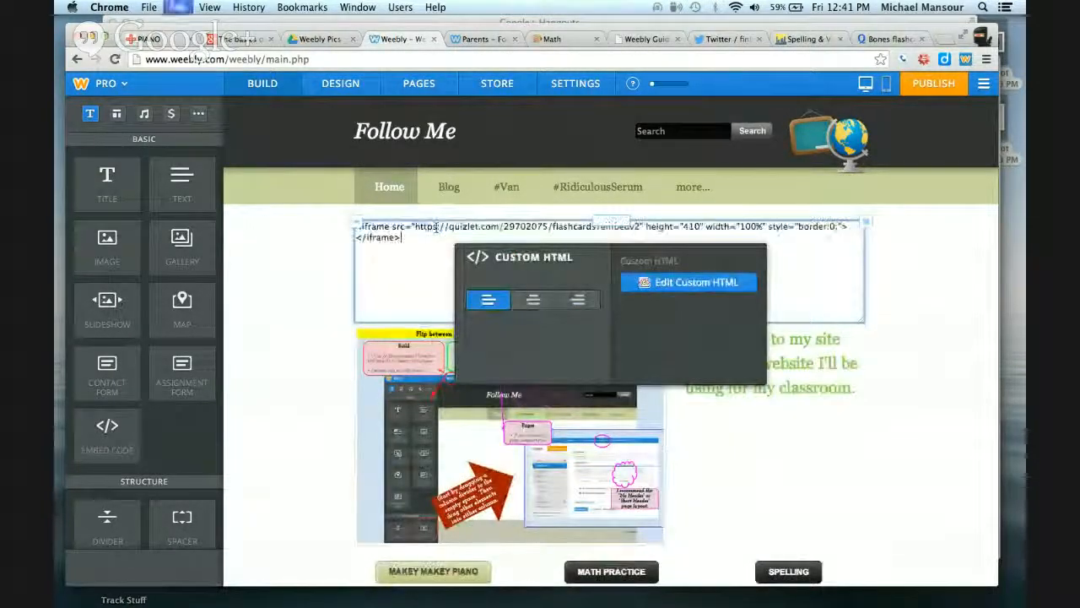
click(281, 247)
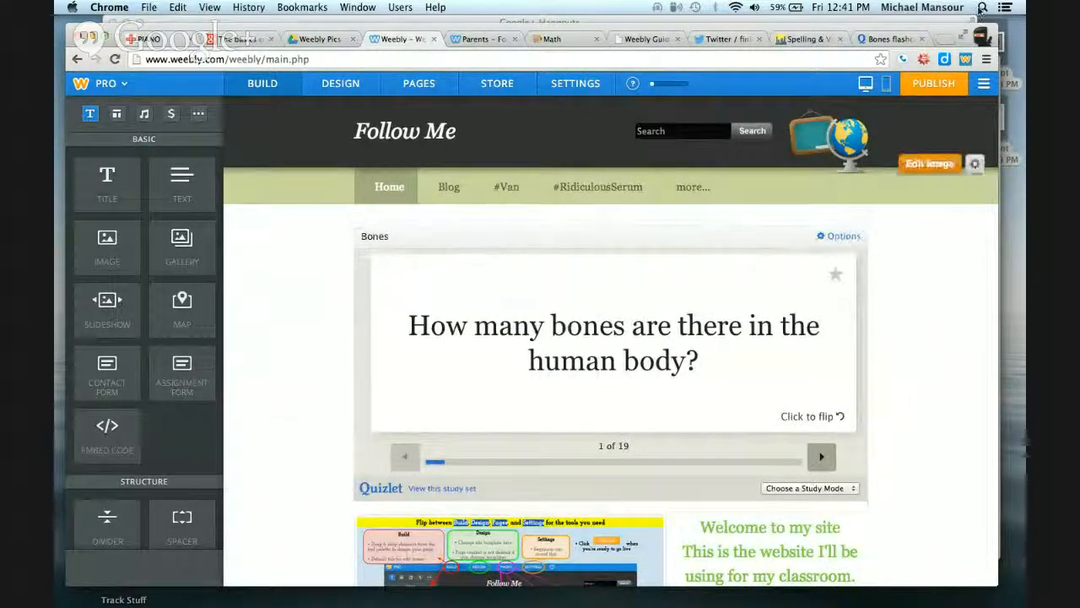
click(927, 90)
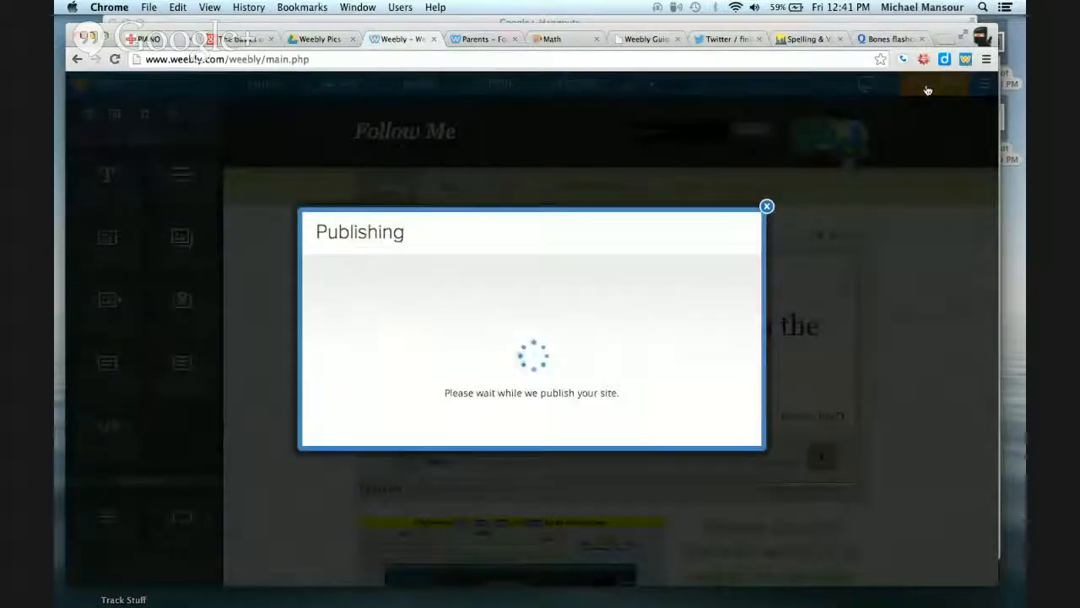